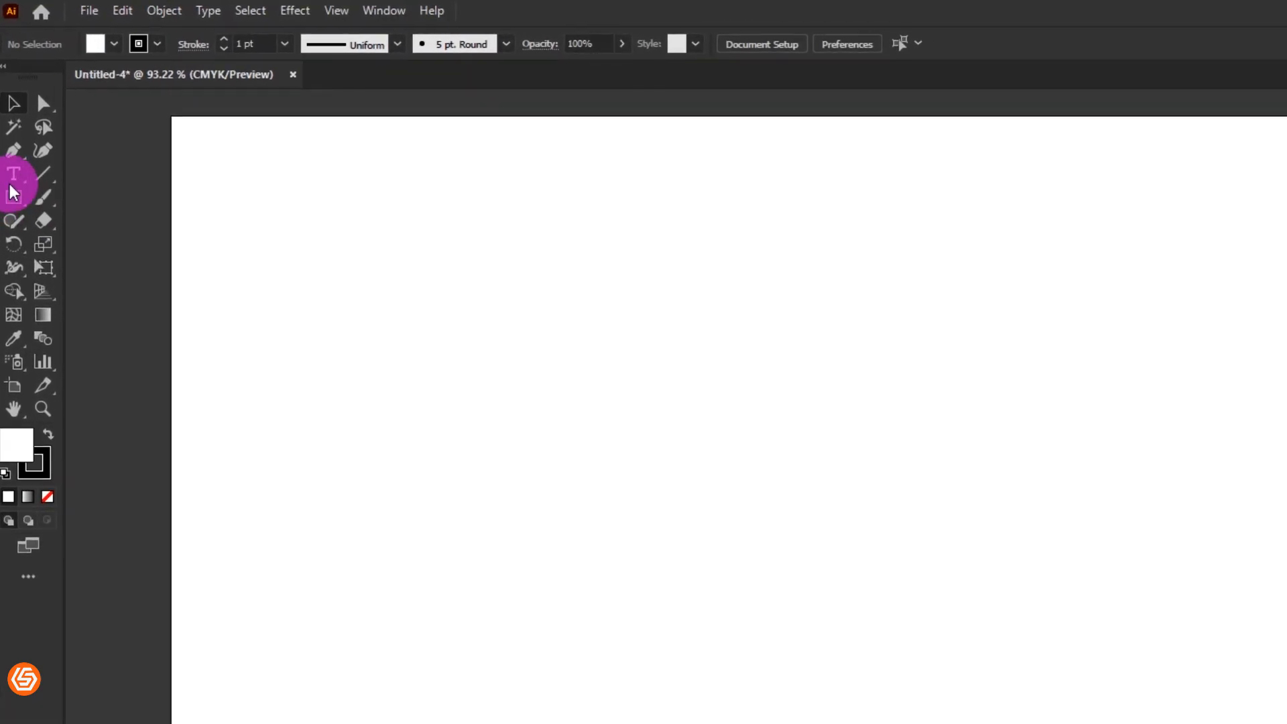
- Create a point text reading LC at 72 pt on the artboard
{"action": "left_click", "coordinate": [14, 122]}
{"action": "left_click", "coordinate": [70, 127]}
{"action": "left_click", "coordinate": [605, 523]}
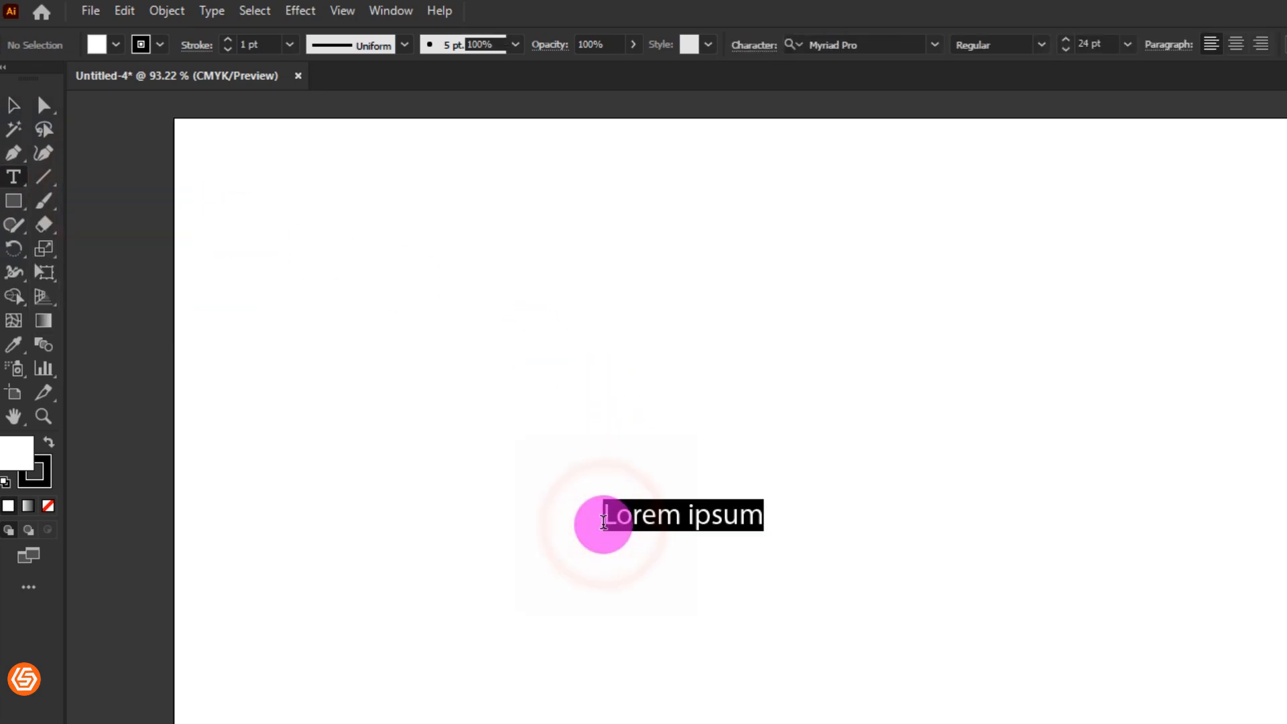
{"action": "left_click", "coordinate": [981, 44]}
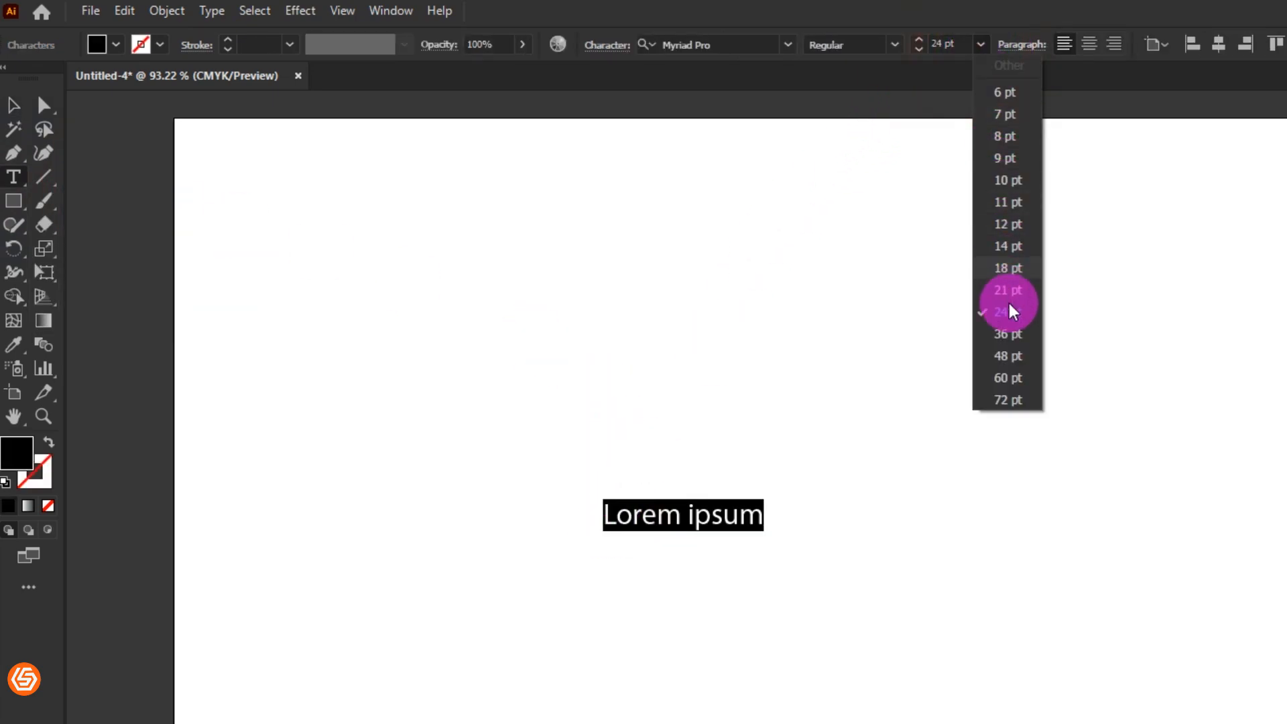
{"action": "left_click", "coordinate": [1008, 400]}
{"action": "type", "text": "LC"}
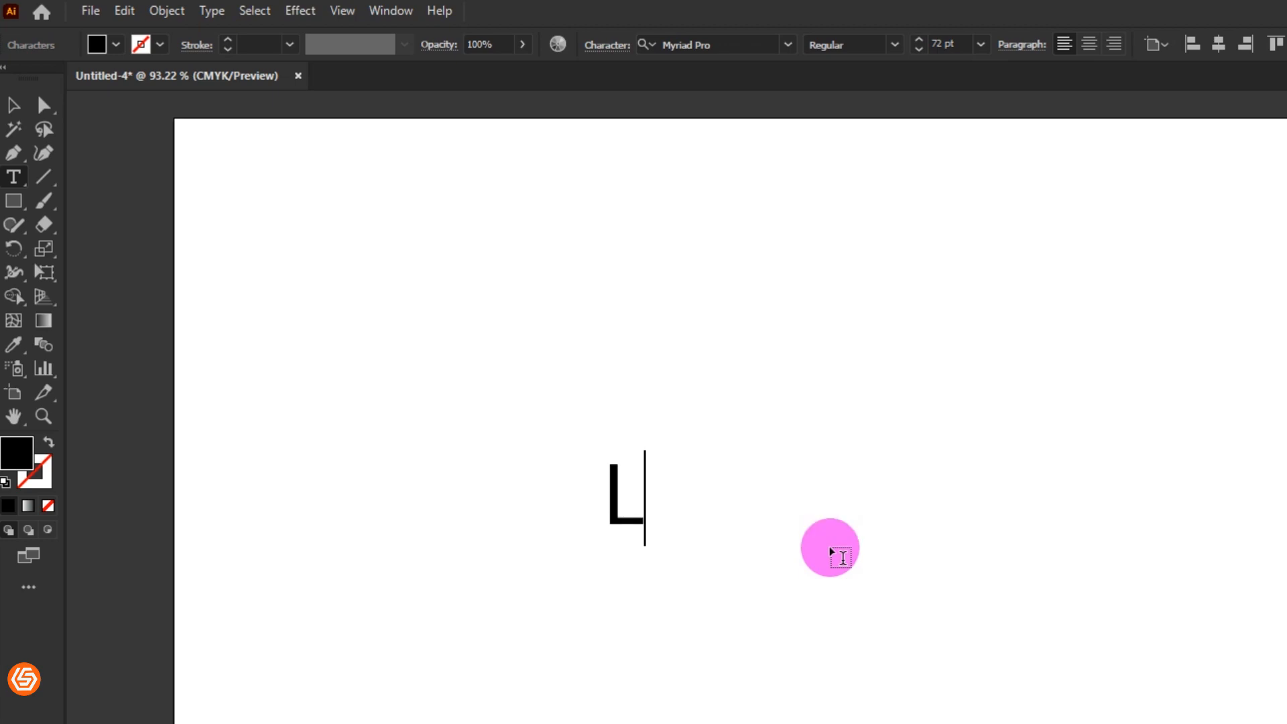
- Enlarge the LC text to about 577 pt and place it on the artboard
{"action": "left_click", "coordinate": [12, 106]}
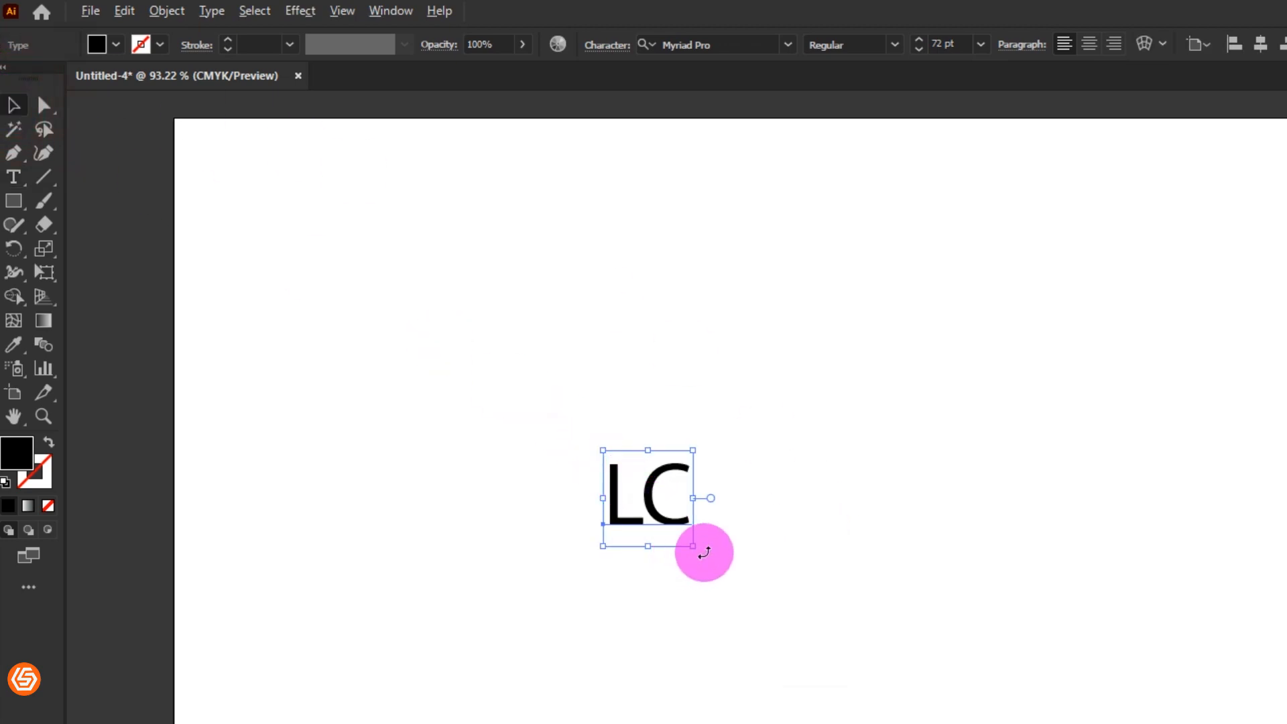
{"action": "left_click_drag", "start_coordinate": [686, 547], "coordinate": [1018, 723]}
{"action": "left_click_drag", "start_coordinate": [694, 590], "coordinate": [638, 638]}
{"action": "left_click", "coordinate": [1123, 460]}
{"action": "left_click", "coordinate": [546, 310]}
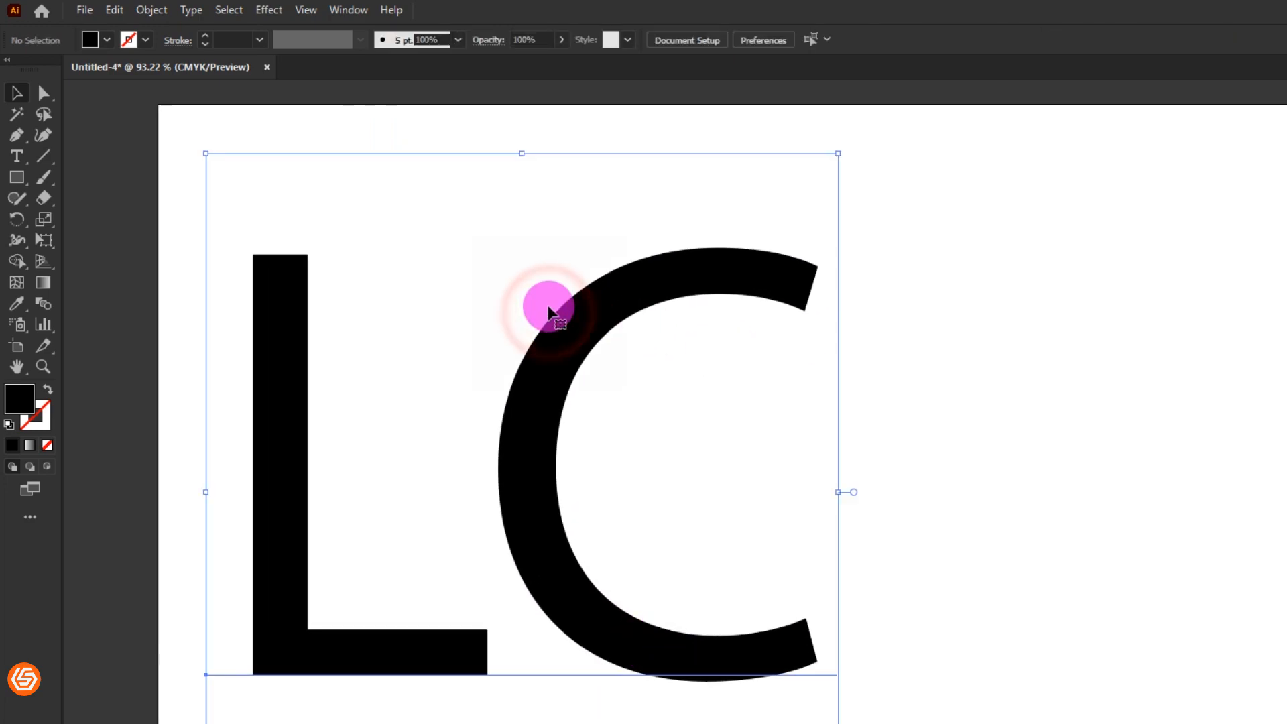
- Change the font of the LC text to Ethnocentric Regular
{"action": "left_click", "coordinate": [695, 44]}
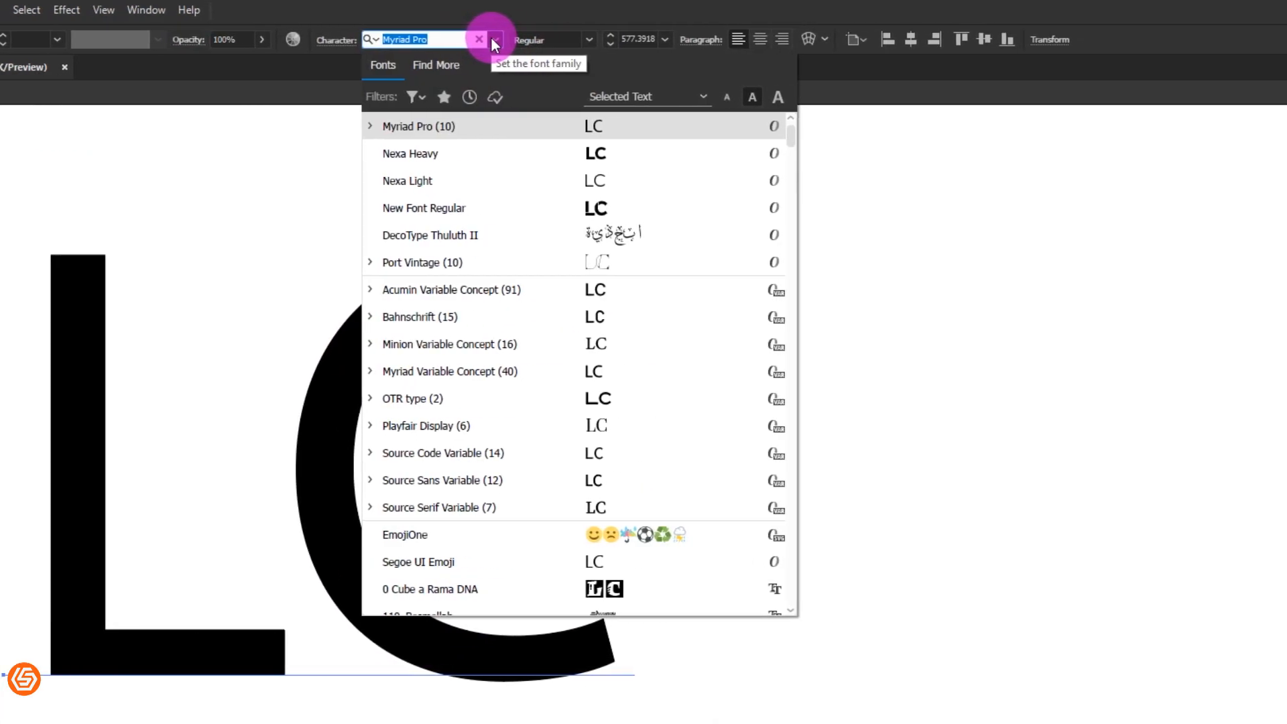
{"action": "type", "text": "ETH"}
{"action": "left_click", "coordinate": [554, 124]}
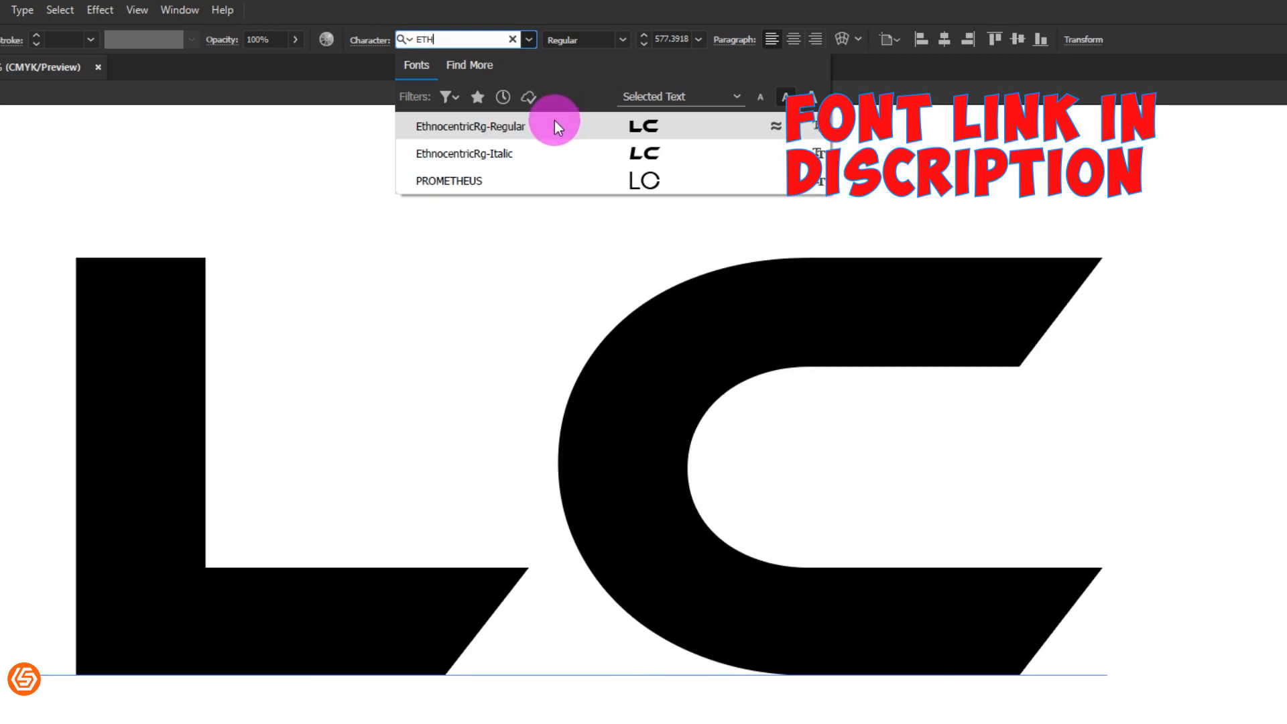
{"action": "left_click", "coordinate": [612, 133]}
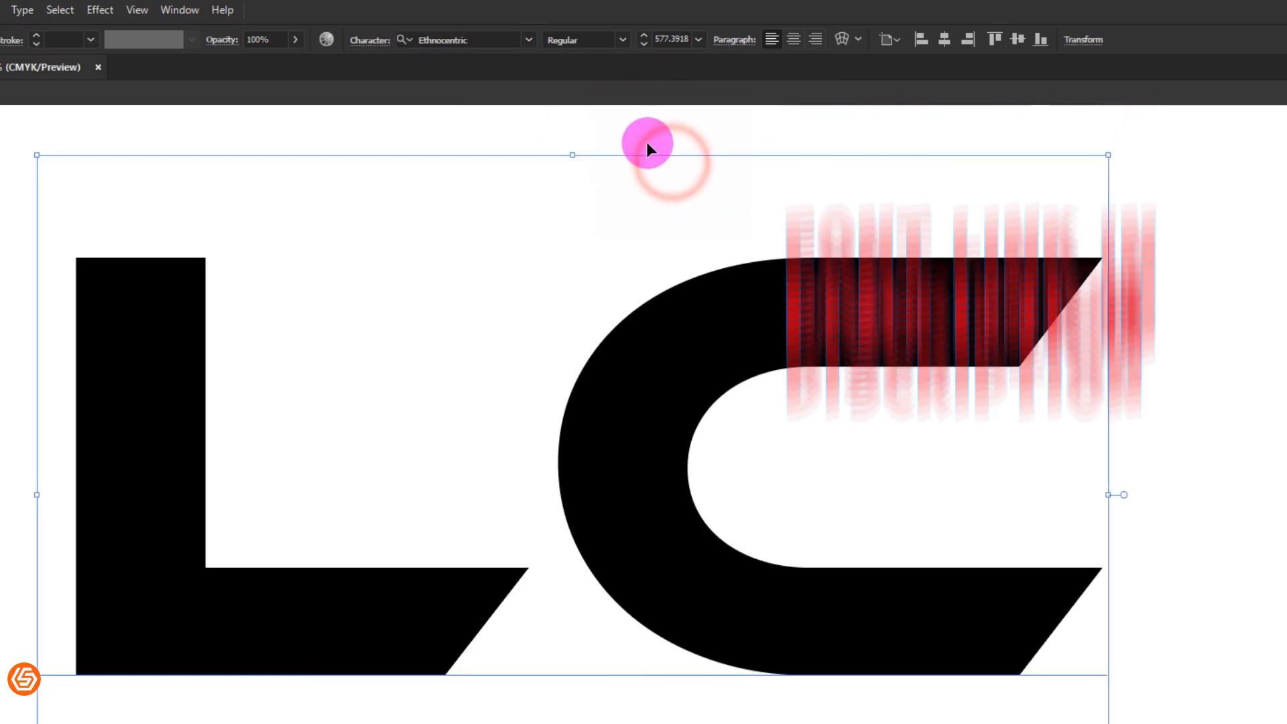
{"action": "left_click", "coordinate": [678, 329]}
{"action": "left_click", "coordinate": [953, 399]}
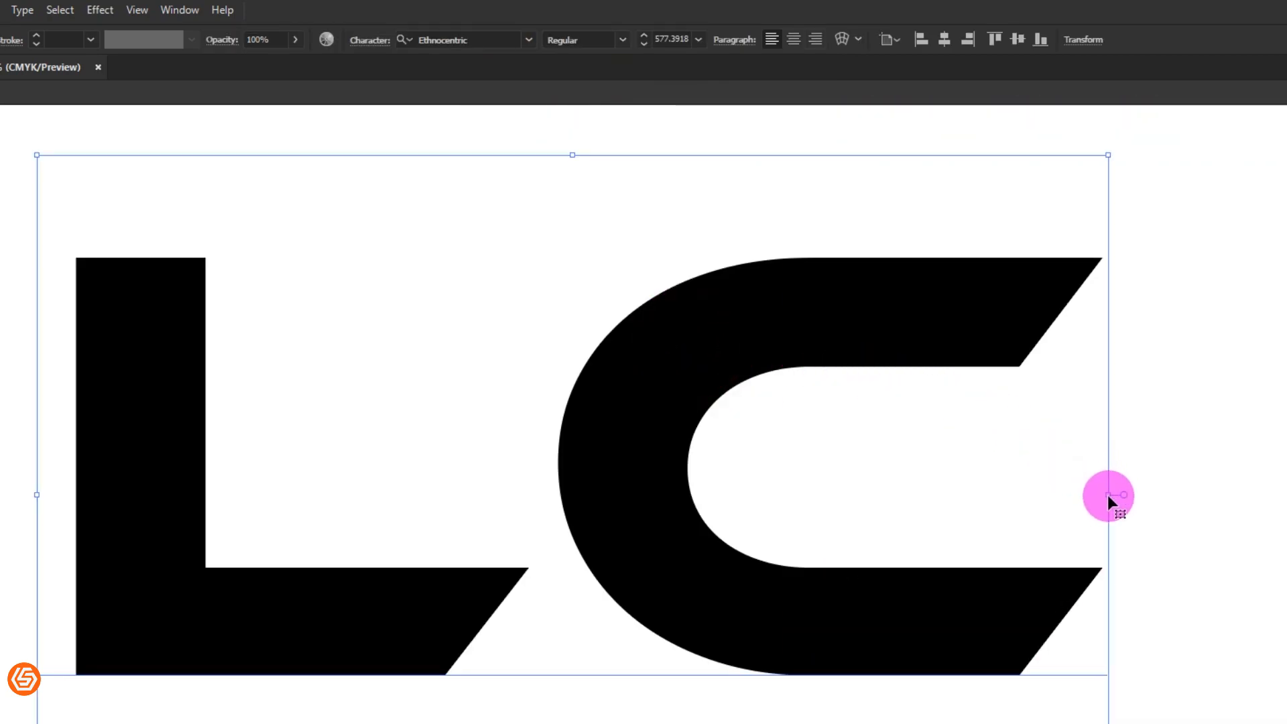
- Squeeze the LC text horizontally to make the letters narrower and reposition it on the artboard
{"action": "left_click_drag", "start_coordinate": [1109, 495], "coordinate": [988, 517]}
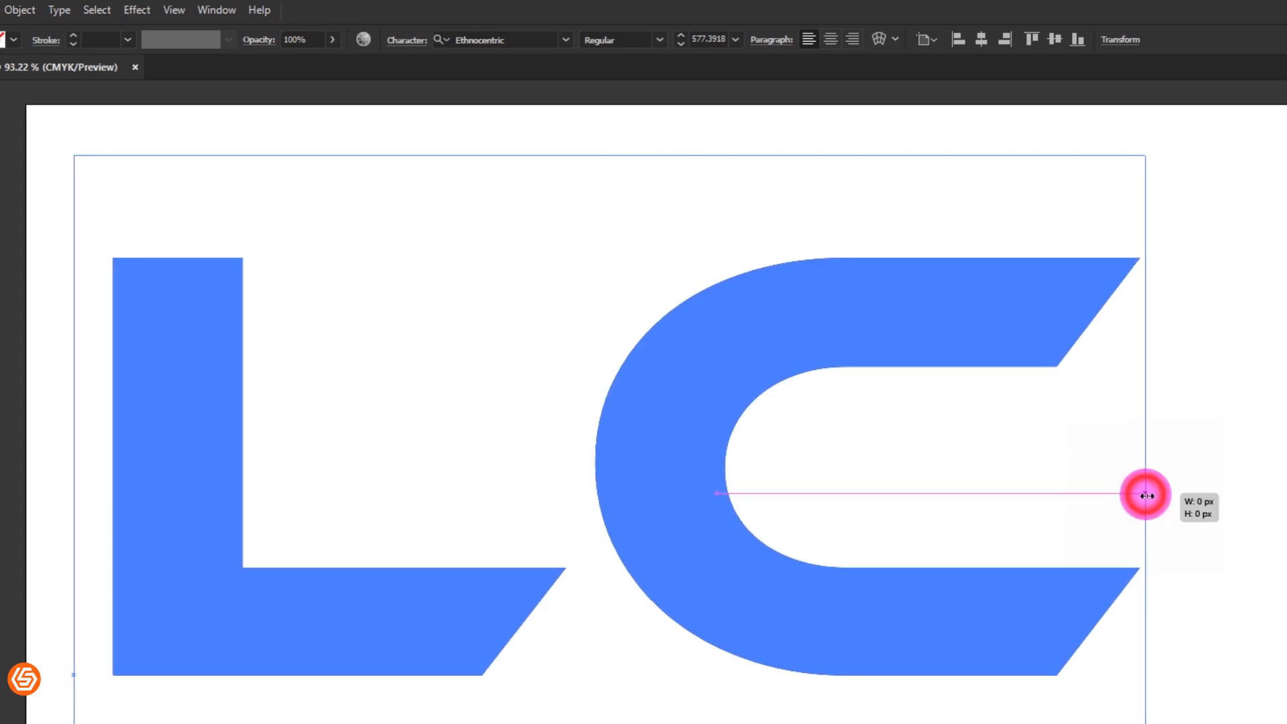
{"action": "left_click_drag", "start_coordinate": [949, 583], "coordinate": [1006, 576]}
{"action": "left_click_drag", "start_coordinate": [1105, 570], "coordinate": [1105, 570]}
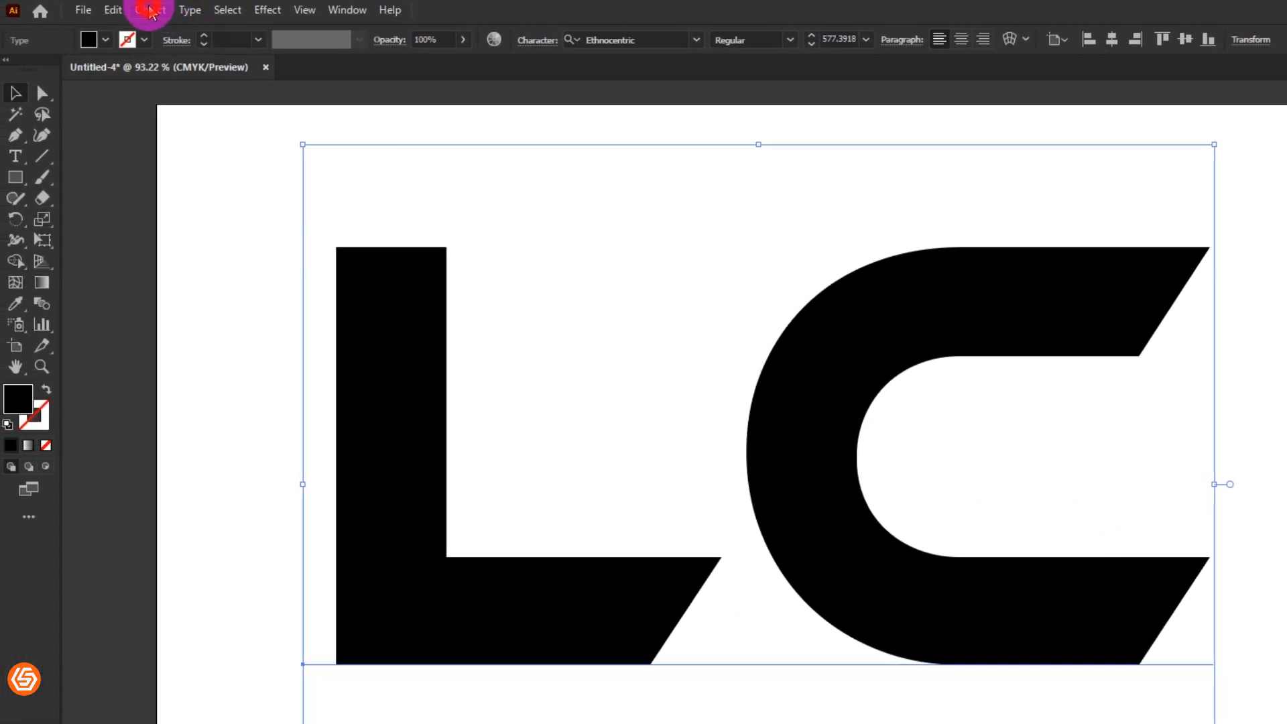
- Expand the LC text with Object and Fill enabled, and ungroup the resulting letter shapes
{"action": "left_click", "coordinate": [122, 10]}
{"action": "left_click", "coordinate": [153, 227]}
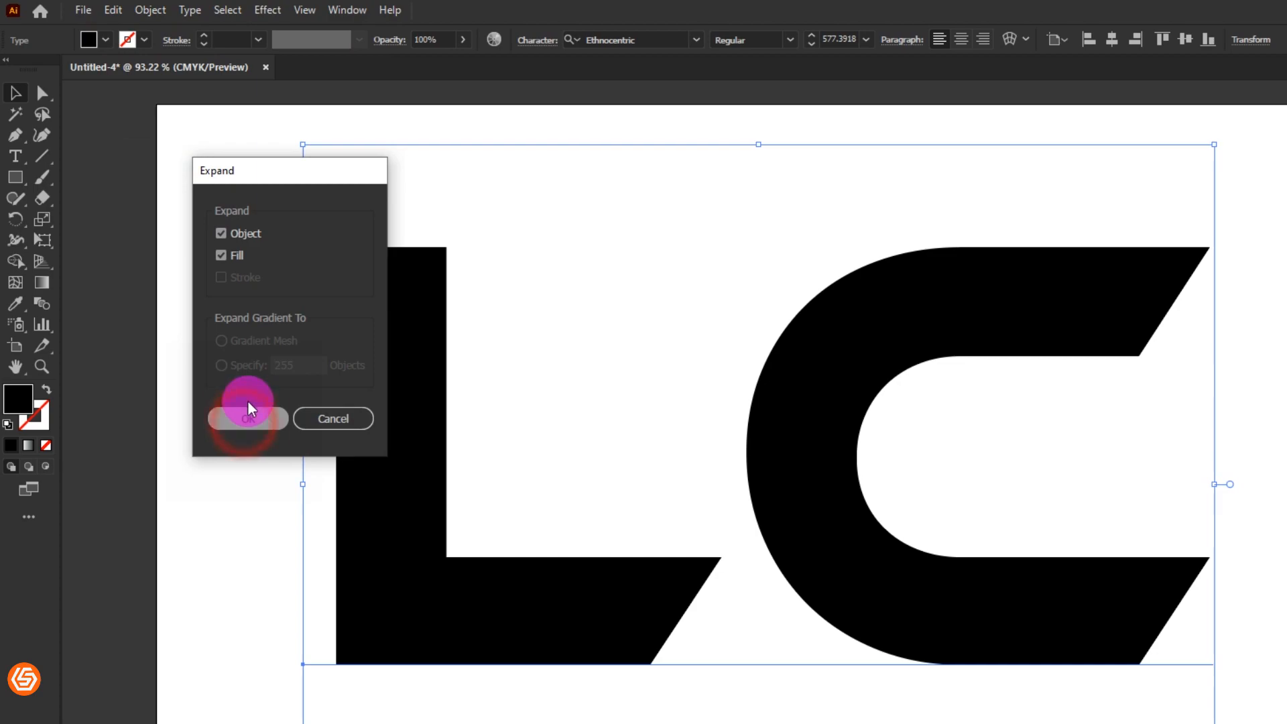
{"action": "left_click", "coordinate": [246, 416]}
{"action": "right_click", "coordinate": [396, 322]}
{"action": "left_click", "coordinate": [463, 465]}
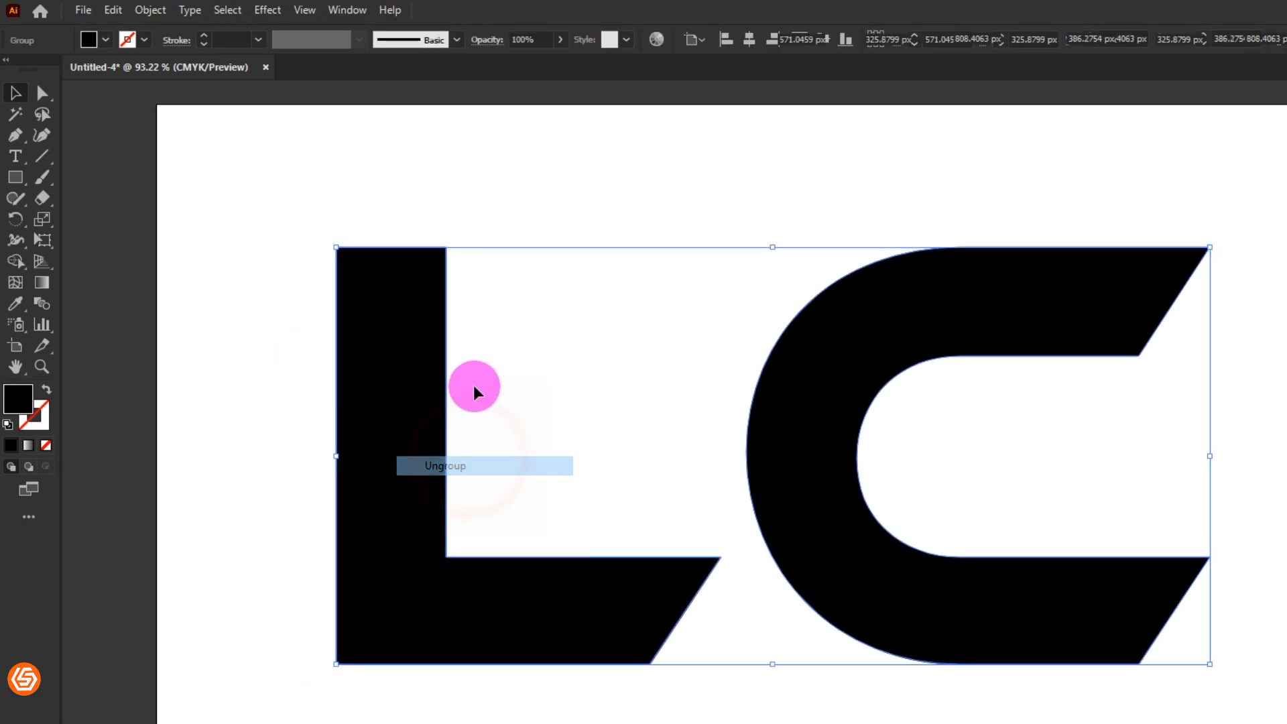
{"action": "left_click", "coordinate": [474, 195]}
- Fill the letter C with a bright red
{"action": "left_click", "coordinate": [850, 421]}
{"action": "double_click", "coordinate": [19, 405]}
{"action": "left_click_drag", "start_coordinate": [201, 509], "coordinate": [295, 465]}
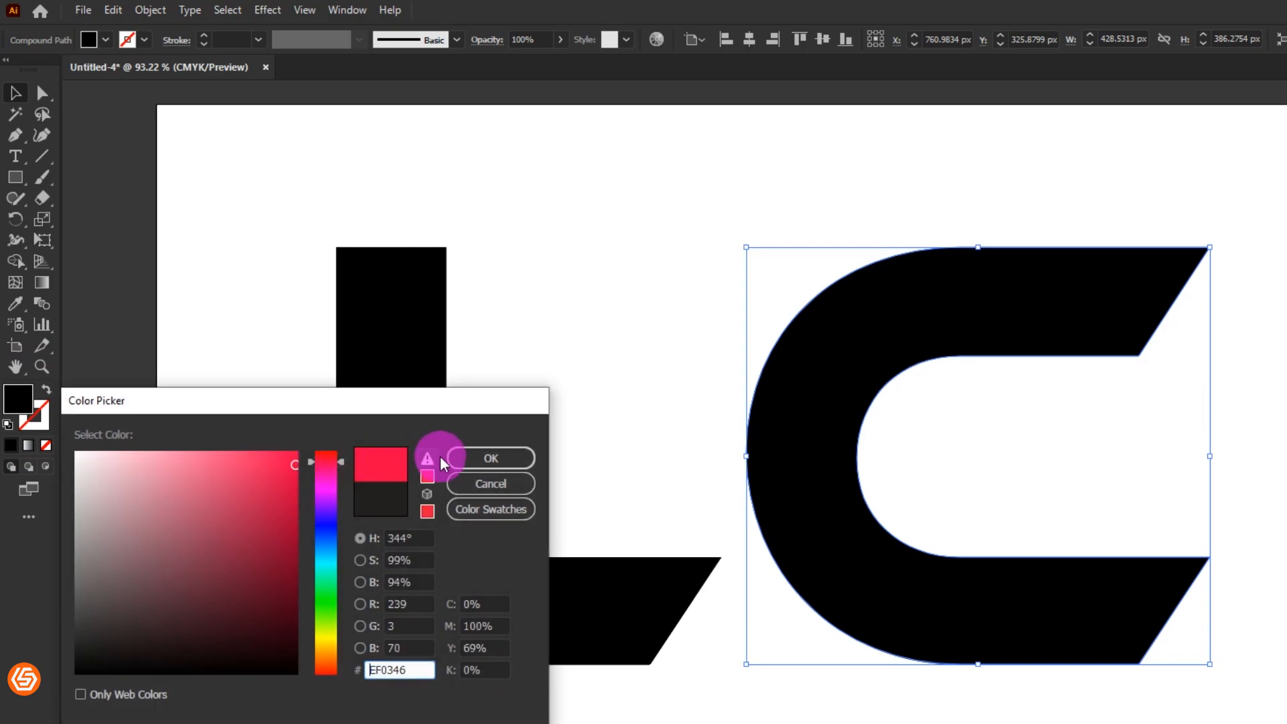
{"action": "left_click", "coordinate": [490, 458]}
{"action": "left_click", "coordinate": [551, 333]}
- Move the L slightly inward and shift the red C so it overlaps the foot of the L
{"action": "mouse_move", "coordinate": [431, 376]}
{"action": "left_mouse_down"}
{"action": "mouse_move", "coordinate": [487, 384]}
{"action": "mouse_move", "coordinate": [434, 380]}
{"action": "left_mouse_up"}
{"action": "left_click", "coordinate": [677, 310]}
{"action": "left_click_drag", "start_coordinate": [826, 512], "coordinate": [595, 516]}
{"action": "left_click", "coordinate": [592, 196]}
- Send the red C to the back, behind the black L
{"action": "right_click", "coordinate": [665, 307]}
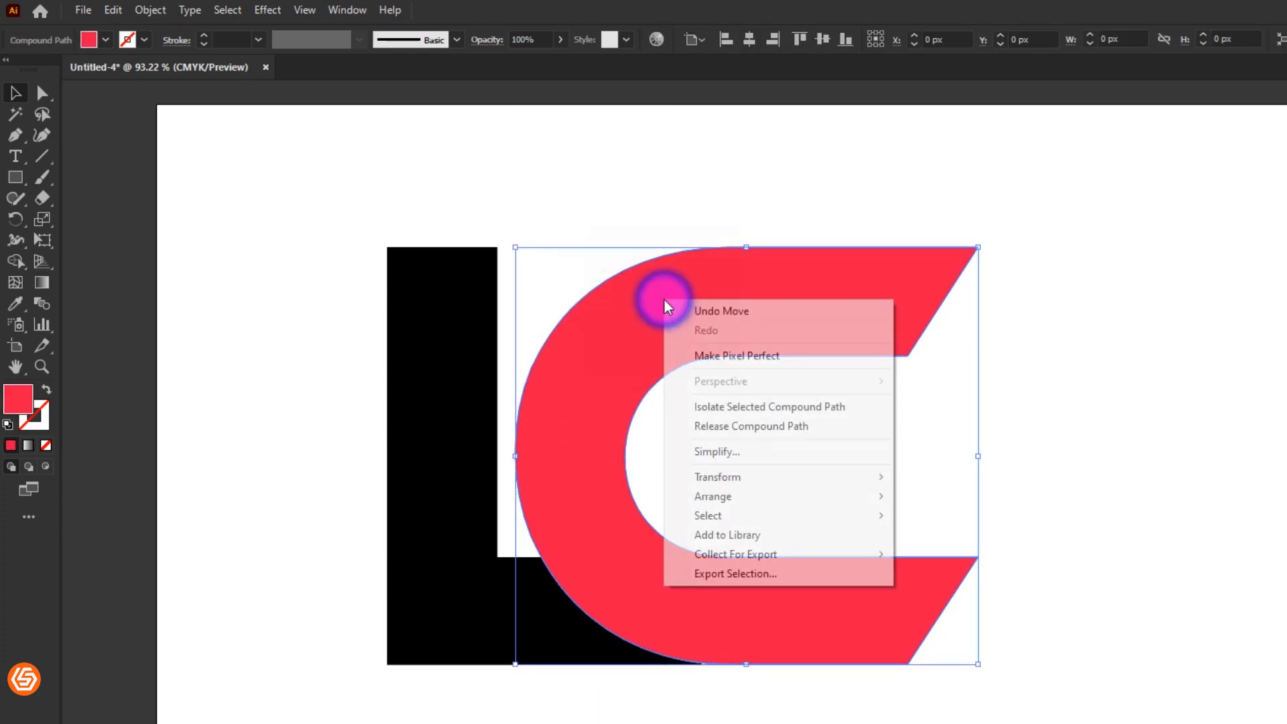
{"action": "mouse_move", "coordinate": [816, 496]}
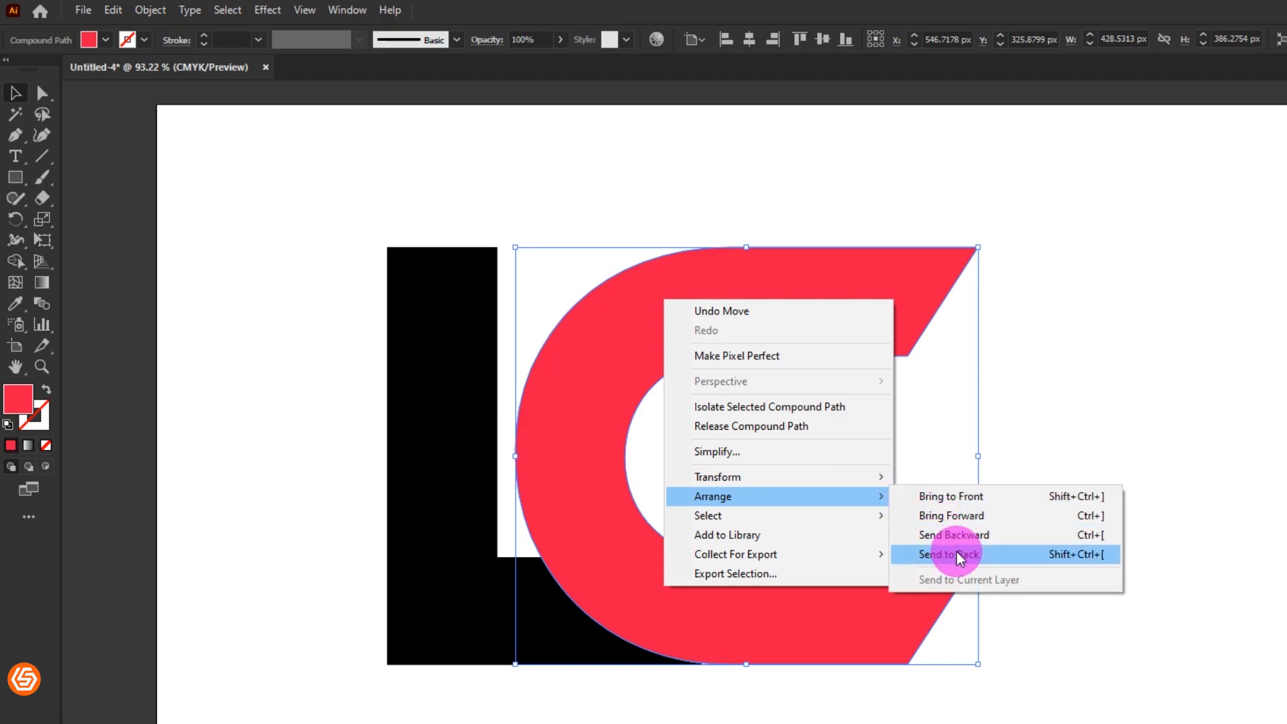
{"action": "left_click", "coordinate": [960, 555]}
{"action": "left_click", "coordinate": [1103, 453]}
- Lengthen the foot of the L past the C by moving its two end anchor points, making the letter about 641 px wide
{"action": "left_click", "coordinate": [607, 644]}
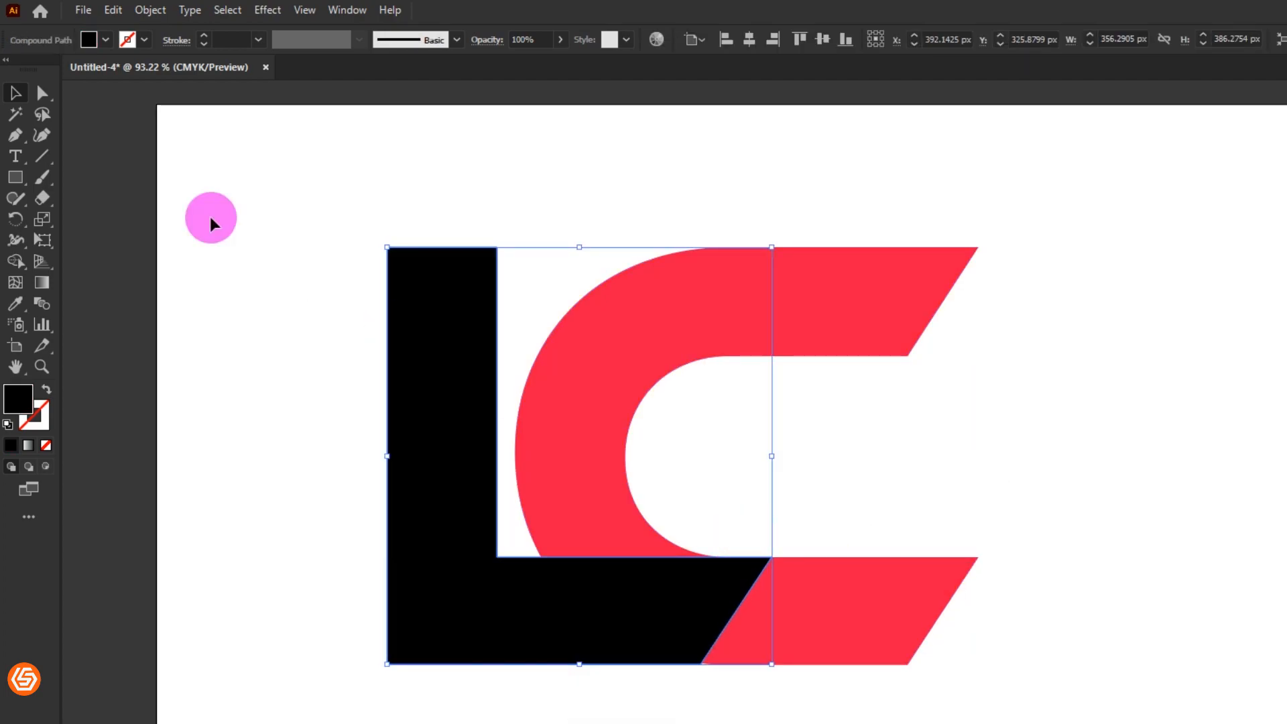
{"action": "left_click", "coordinate": [42, 94]}
{"action": "left_click", "coordinate": [491, 259]}
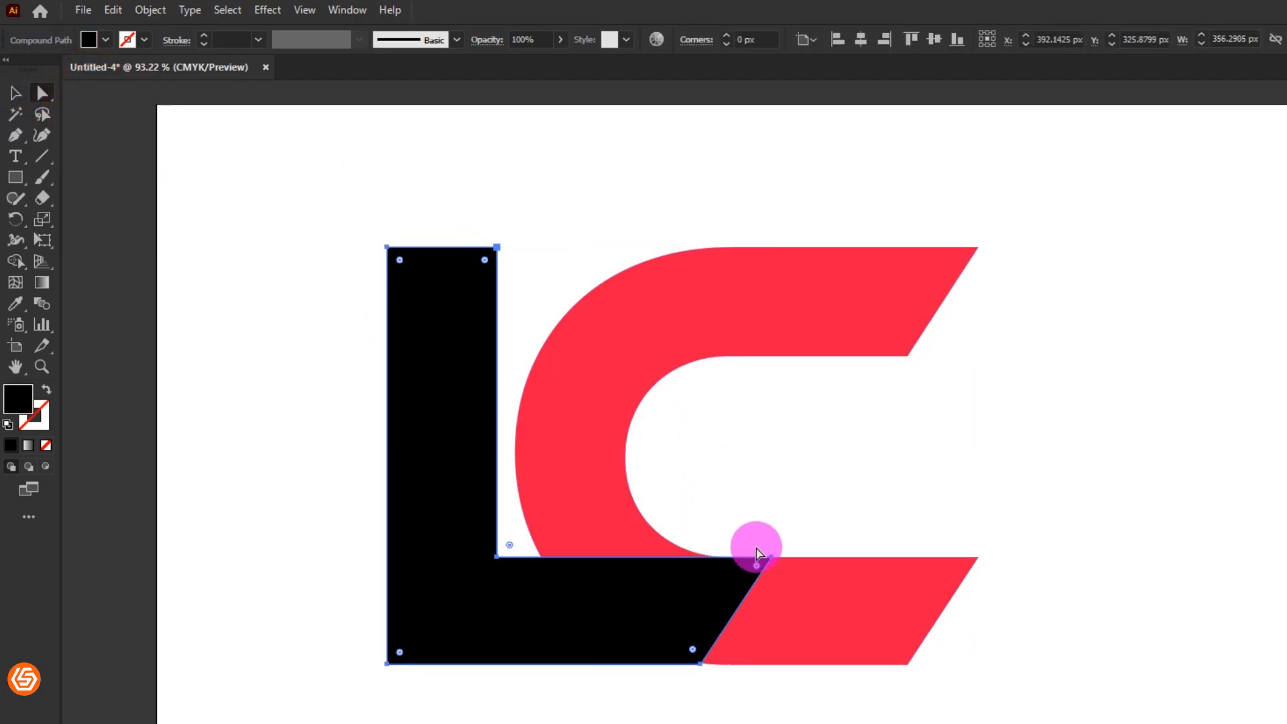
{"action": "left_click", "coordinate": [771, 557]}
{"action": "left_click", "coordinate": [698, 665], "text": "shift"}
{"action": "left_click_drag", "start_coordinate": [698, 666], "coordinate": [1005, 666]}
{"action": "left_click", "coordinate": [16, 93]}
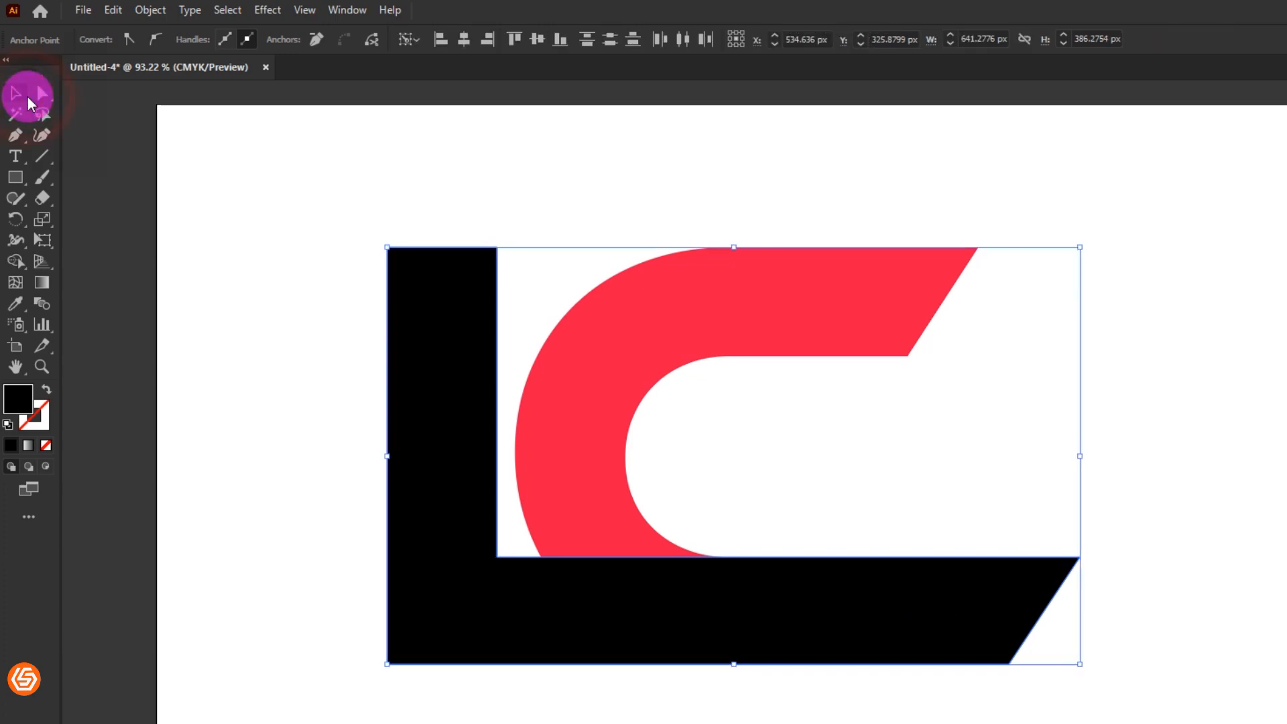
{"action": "left_click", "coordinate": [461, 230]}
- Select both letters and create outward Offset Path outlines around them with miter joins
{"action": "left_click_drag", "start_coordinate": [376, 180], "coordinate": [1153, 647]}
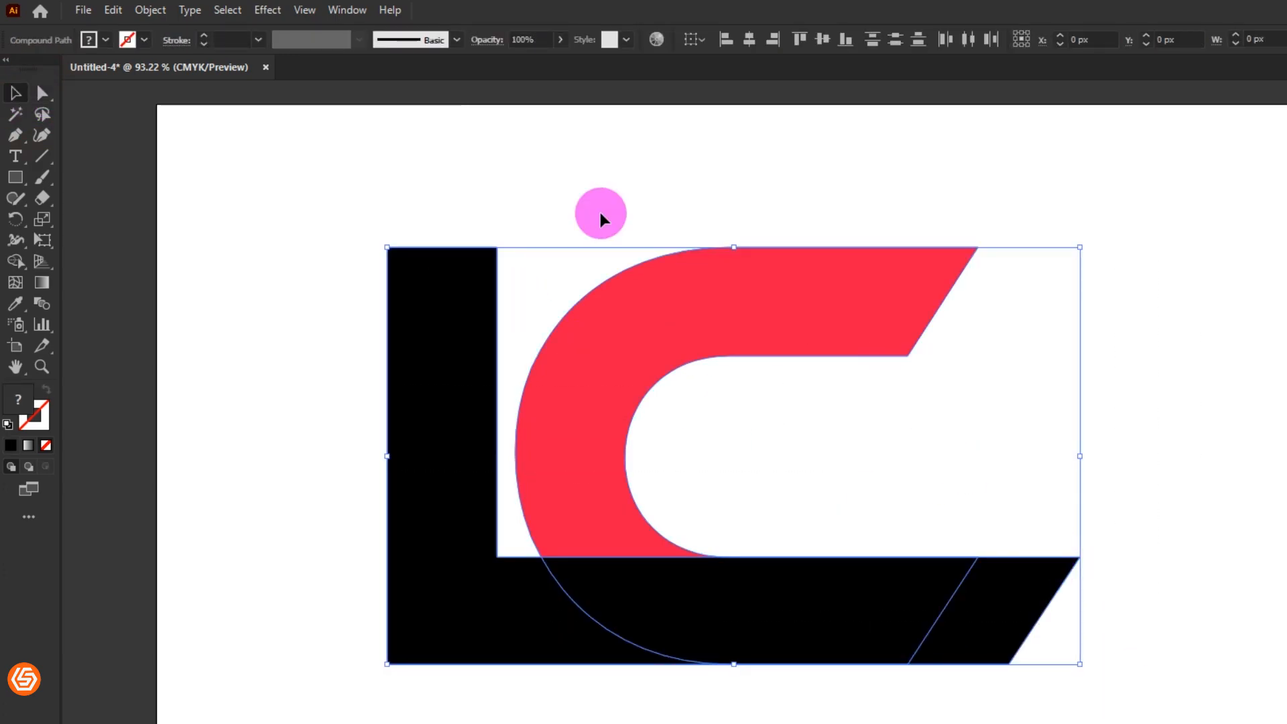
{"action": "left_click", "coordinate": [147, 9]}
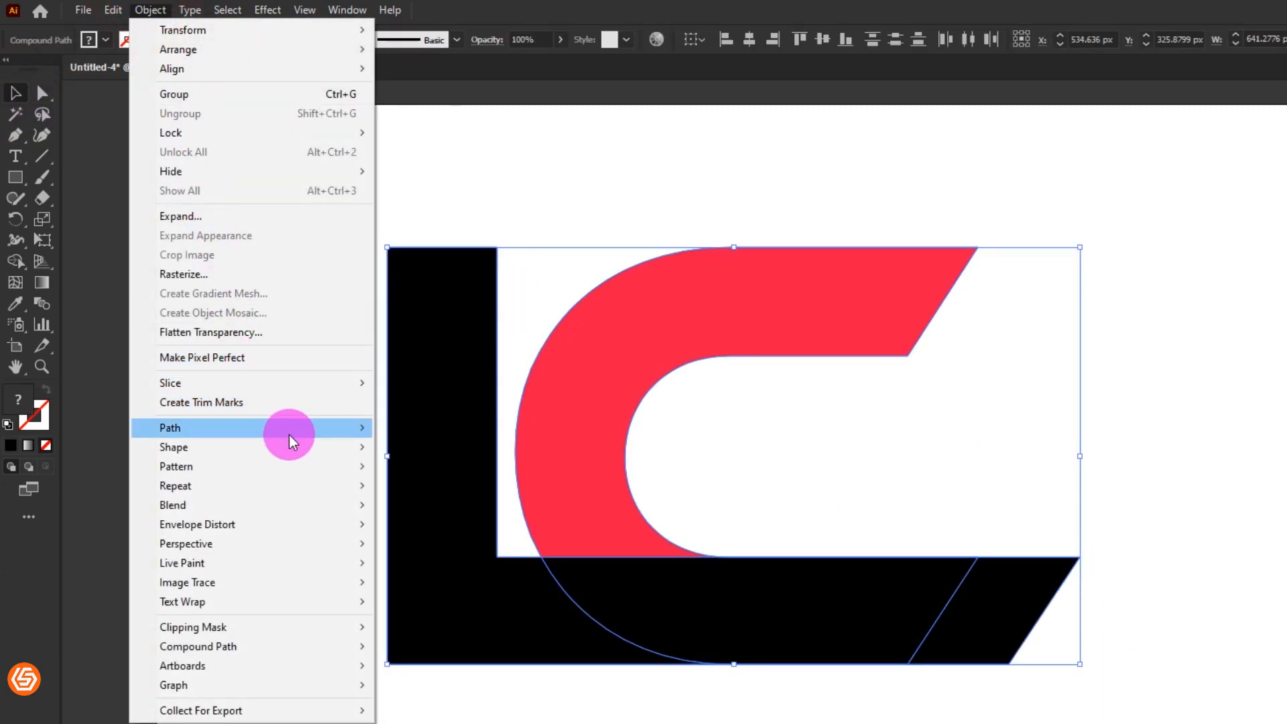
{"action": "mouse_move", "coordinate": [308, 446]}
{"action": "mouse_move", "coordinate": [338, 433]}
{"action": "left_click", "coordinate": [441, 484]}
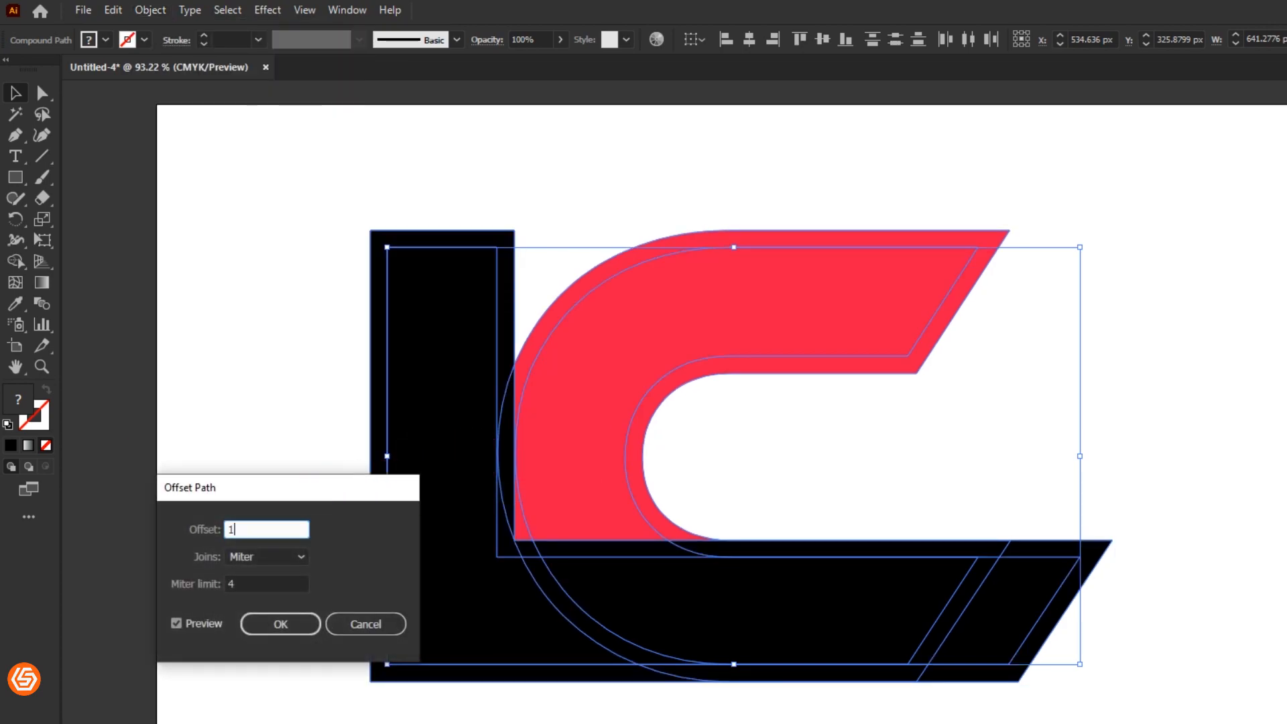
{"action": "left_click", "coordinate": [281, 623]}
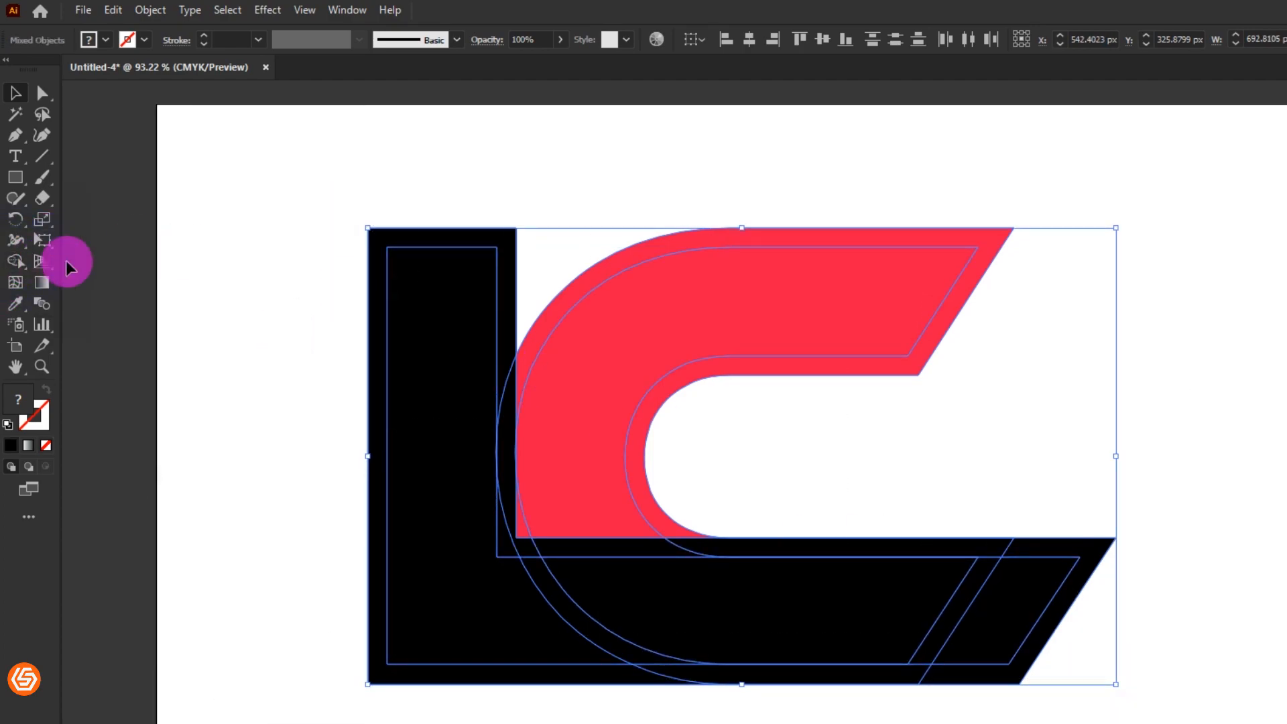
- Remove the outer offset border around the L with the Shape Builder tool
{"action": "left_click", "coordinate": [15, 262]}
{"action": "left_click", "coordinate": [135, 260]}
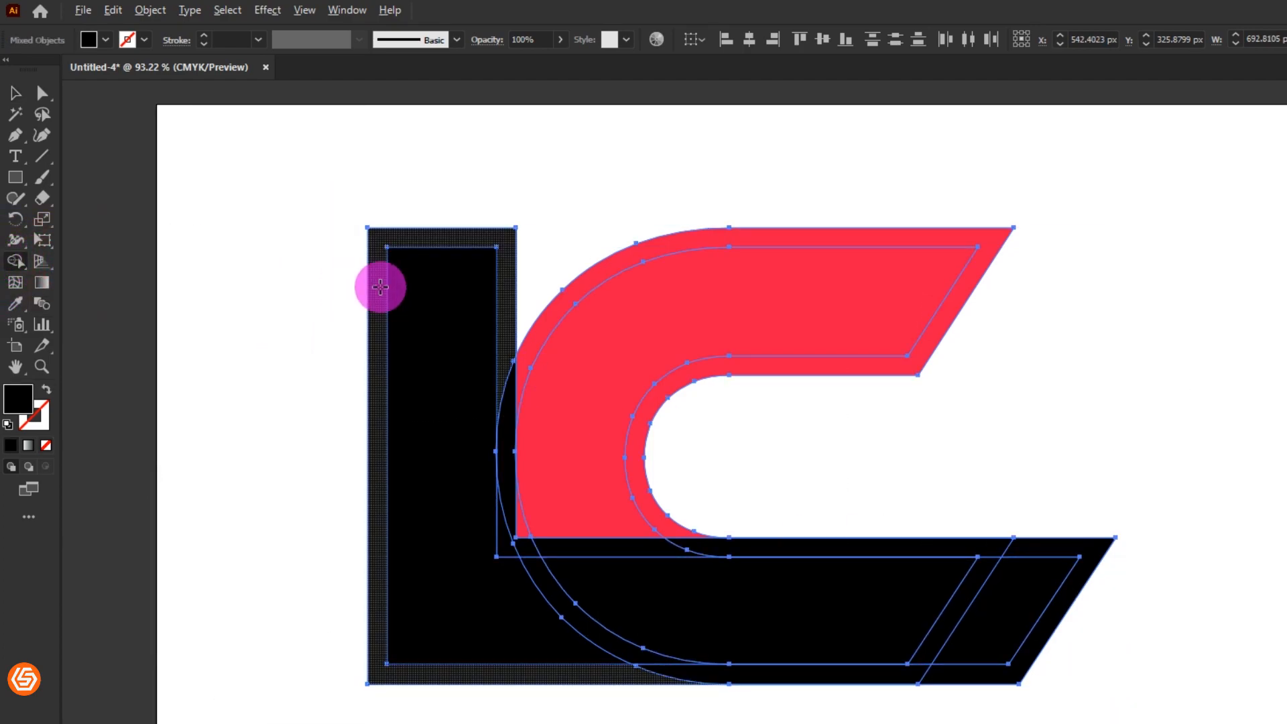
{"action": "left_click", "coordinate": [381, 287], "text": "alt"}
{"action": "left_click", "coordinate": [564, 308]}
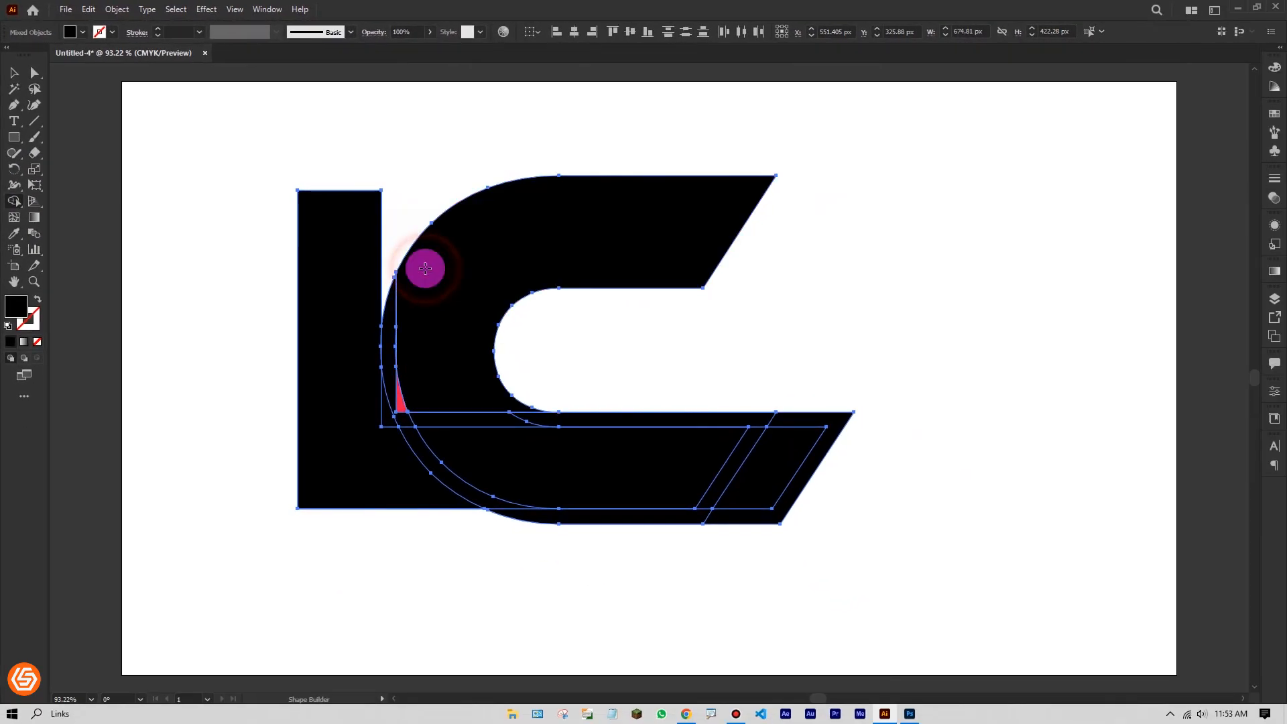
{"action": "key", "text": "ctrl+z"}
- Remove the offset strips around the C and along the foot of the L with the Shape Builder tool
{"action": "left_click_drag", "start_coordinate": [393, 297], "coordinate": [389, 396]}
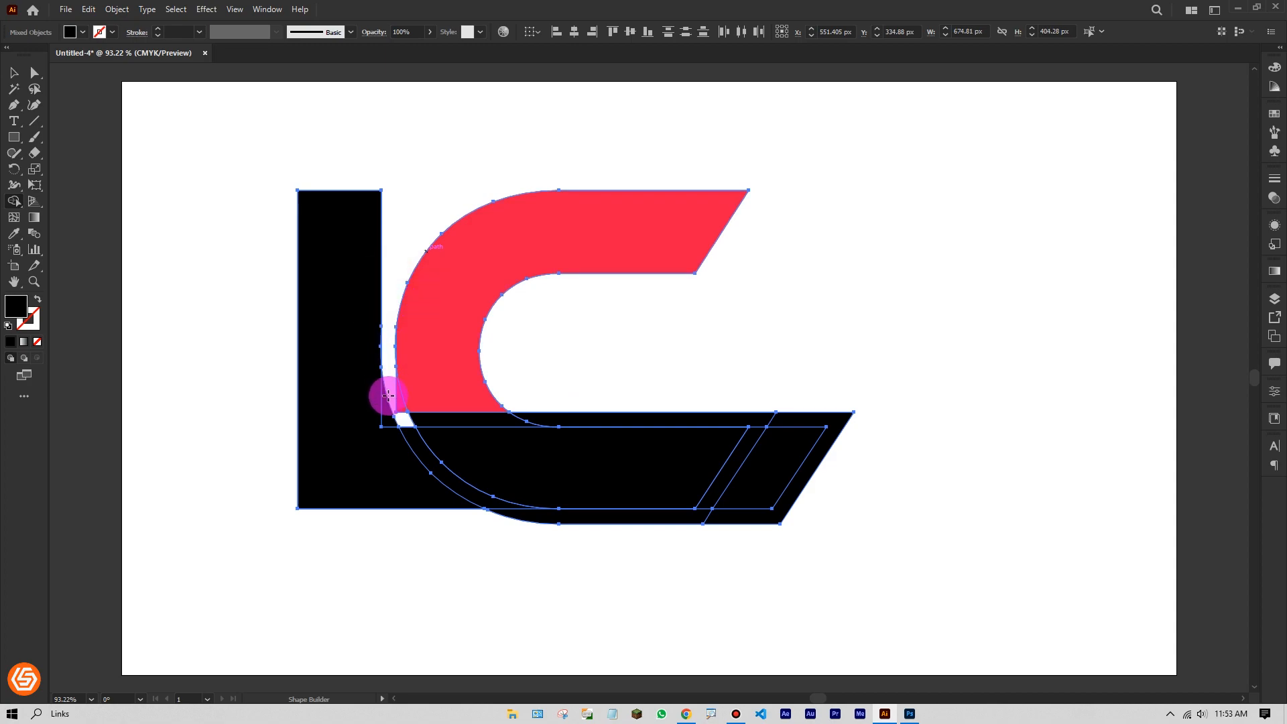
{"action": "left_click", "coordinate": [416, 417], "text": "alt"}
{"action": "left_click", "coordinate": [805, 419], "text": "alt"}
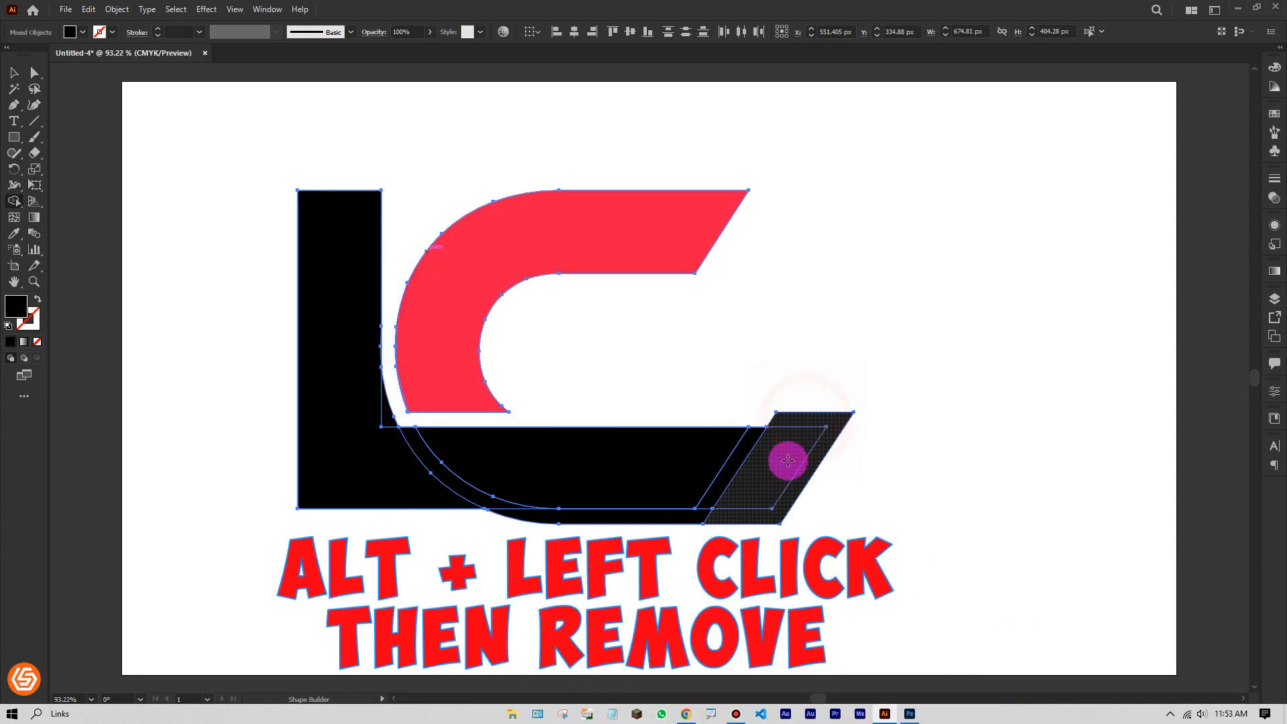
{"action": "left_click", "coordinate": [693, 525], "text": "alt"}
- Merge the remaining overlapping pieces into one solid black L, clear the leftover sliver at its inner corner, and deselect the artwork
{"action": "mouse_move", "coordinate": [673, 460]}
{"action": "left_mouse_down"}
{"action": "mouse_move", "coordinate": [328, 451]}
{"action": "mouse_move", "coordinate": [394, 407]}
{"action": "left_mouse_up"}
{"action": "left_click", "coordinate": [391, 415], "text": "alt"}
{"action": "left_click_drag", "start_coordinate": [362, 311], "coordinate": [373, 338]}
{"action": "mouse_move", "coordinate": [358, 429]}
{"action": "left_mouse_down"}
{"action": "mouse_move", "coordinate": [415, 463]}
{"action": "mouse_move", "coordinate": [659, 449]}
{"action": "left_mouse_up"}
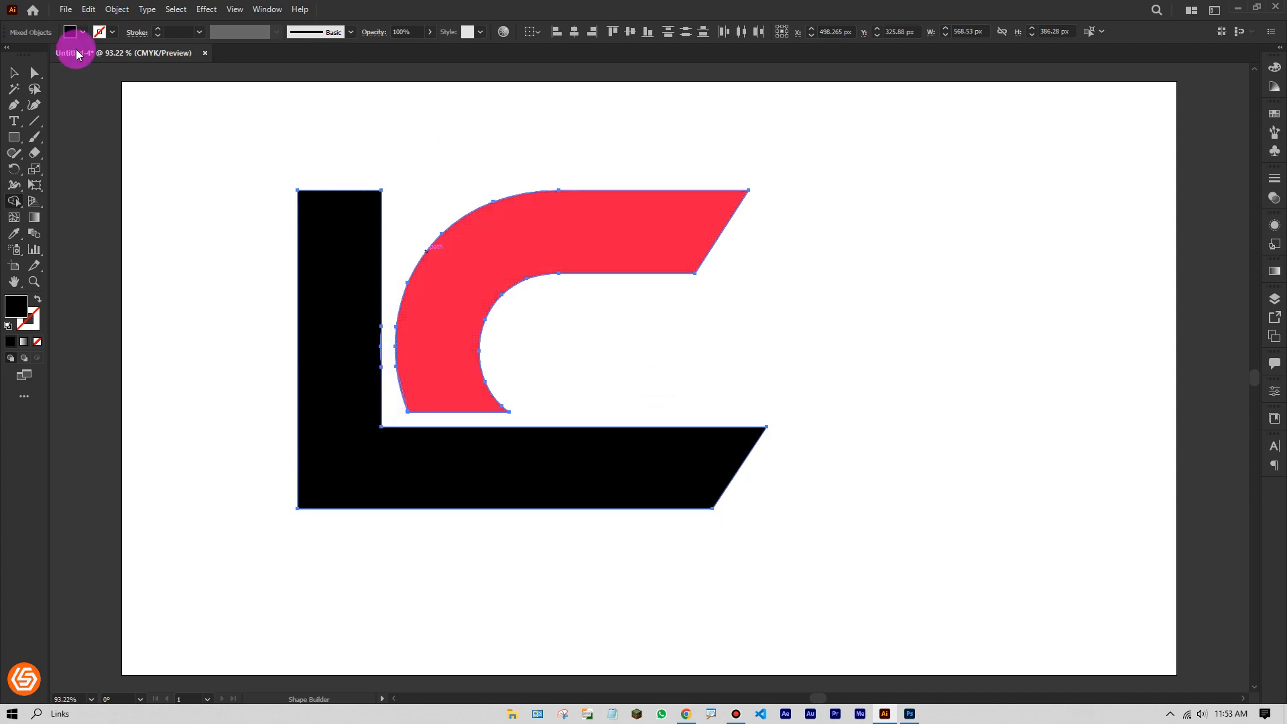
{"action": "left_click", "coordinate": [13, 78]}
{"action": "left_click", "coordinate": [207, 103]}
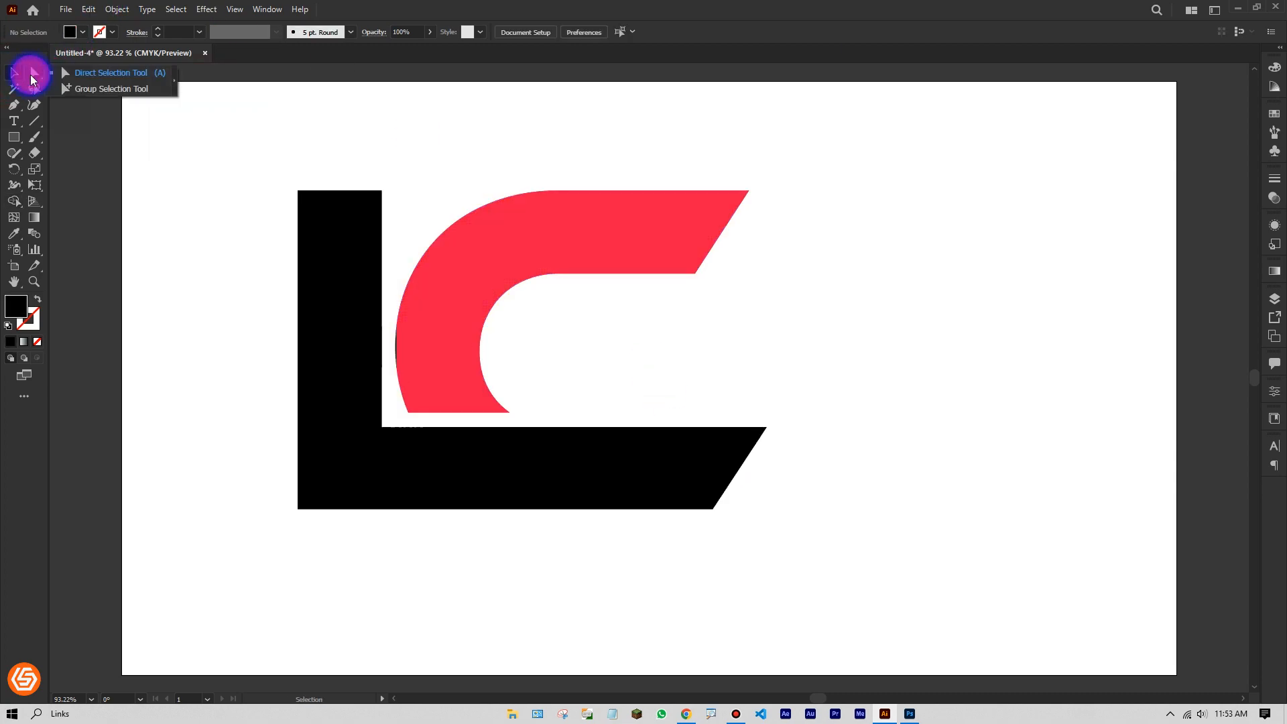
- Move the upper end point of the red C's arm inward so its slanted end becomes vertical
{"action": "key", "text": "a"}
{"action": "left_click_drag", "start_coordinate": [714, 151], "coordinate": [751, 332]}
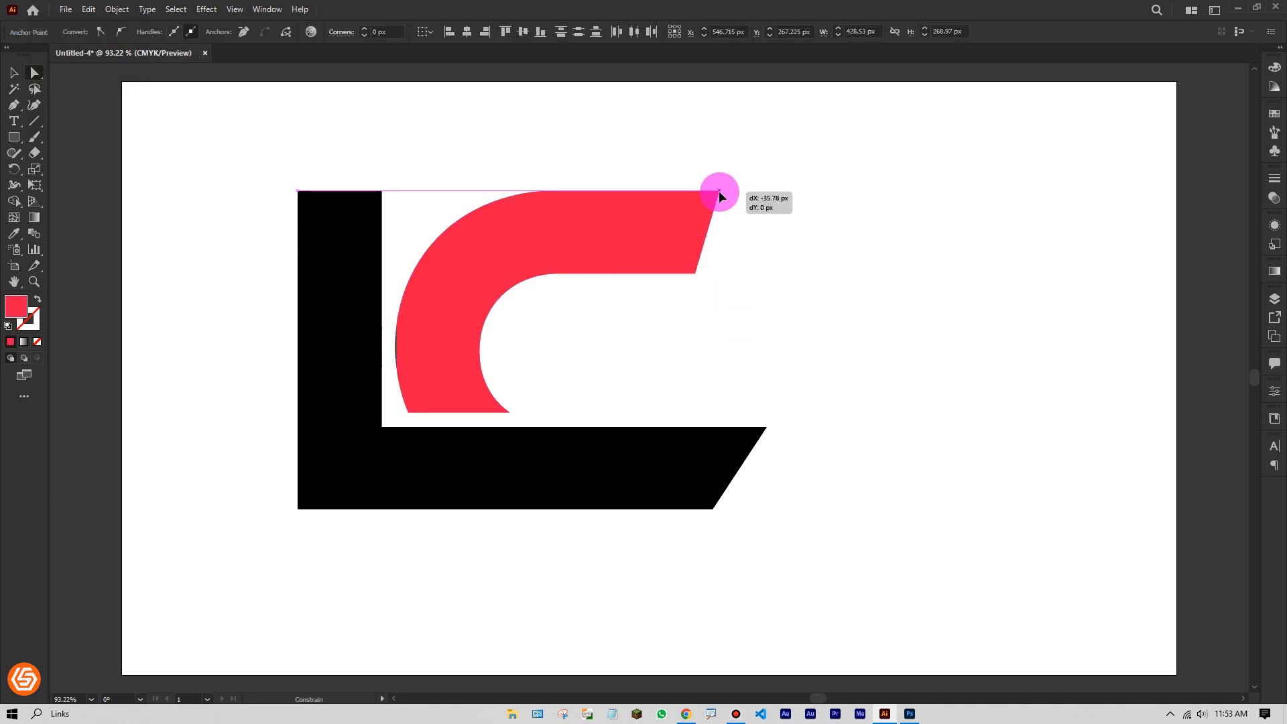
{"action": "left_click_drag", "start_coordinate": [692, 191], "coordinate": [694, 192]}
{"action": "left_click", "coordinate": [743, 238]}
- Move the upper end point of the L's foot inward so its slanted end becomes vertical
{"action": "left_click_drag", "start_coordinate": [738, 363], "coordinate": [800, 648]}
{"action": "left_click_drag", "start_coordinate": [771, 442], "coordinate": [713, 430]}
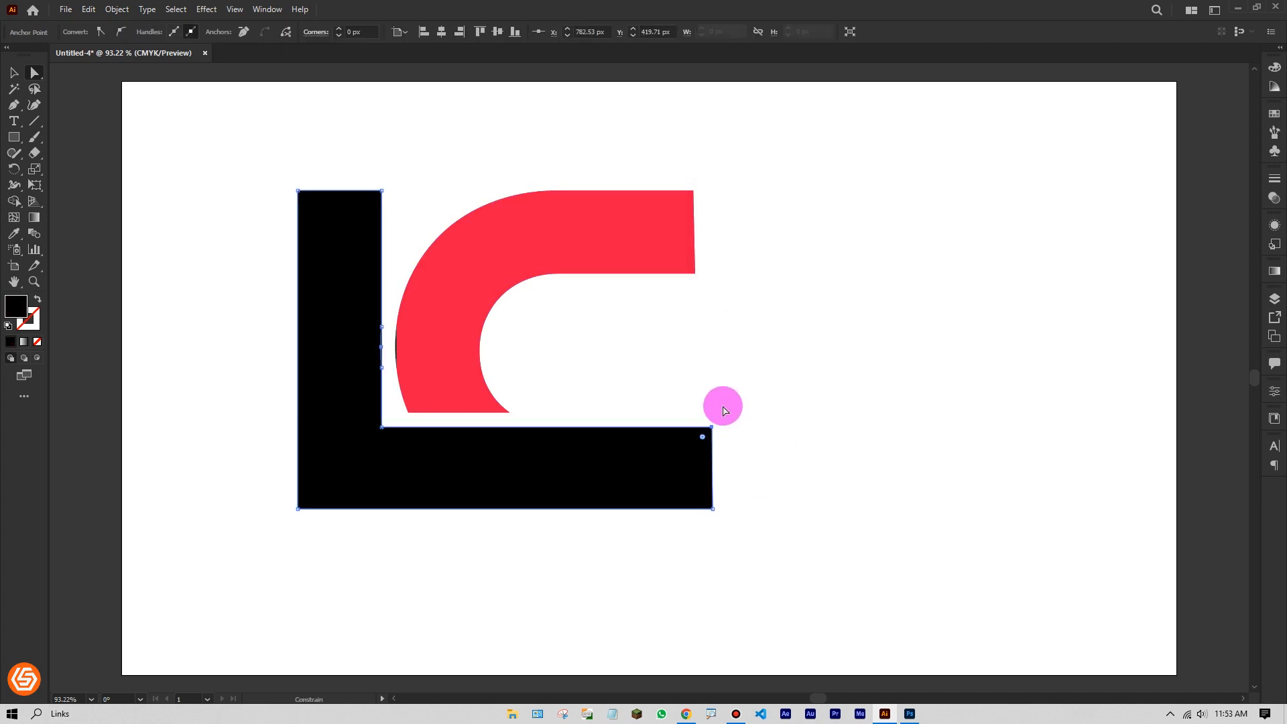
{"action": "left_click", "coordinate": [734, 401]}
- Add the text LOGO CREATION directly below the letters and shift it slightly into position
{"action": "scroll", "coordinate": [731, 382], "scroll_direction": "down", "scroll_amount": 1}
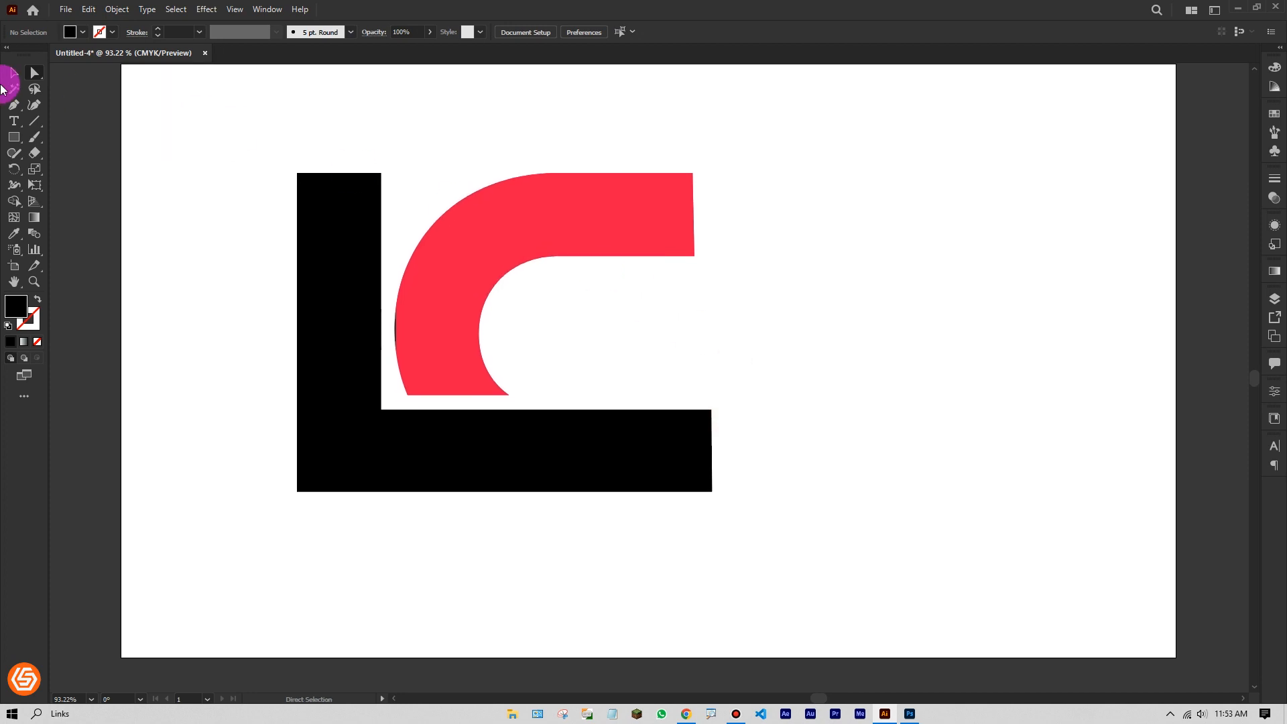
{"action": "left_click", "coordinate": [14, 120]}
{"action": "left_click", "coordinate": [303, 538]}
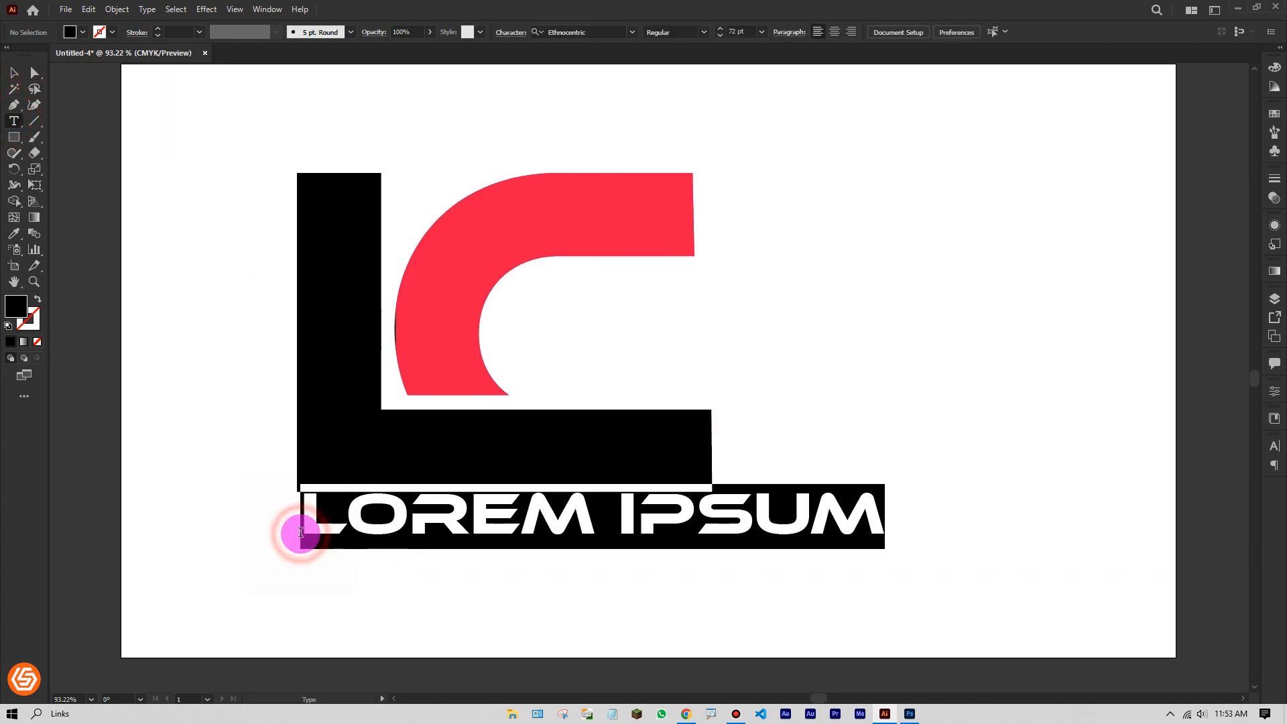
{"action": "type", "text": "LOGO CREATION"}
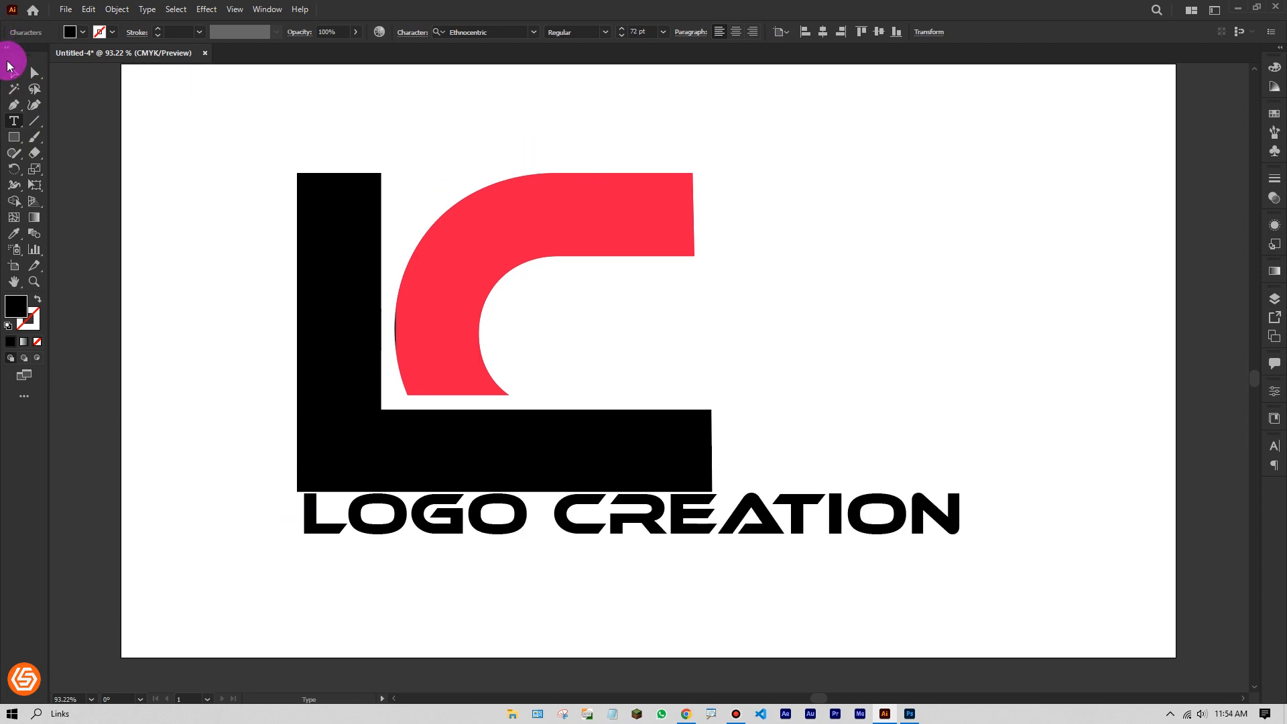
{"action": "left_click", "coordinate": [13, 71]}
{"action": "left_click_drag", "start_coordinate": [794, 506], "coordinate": [786, 514]}
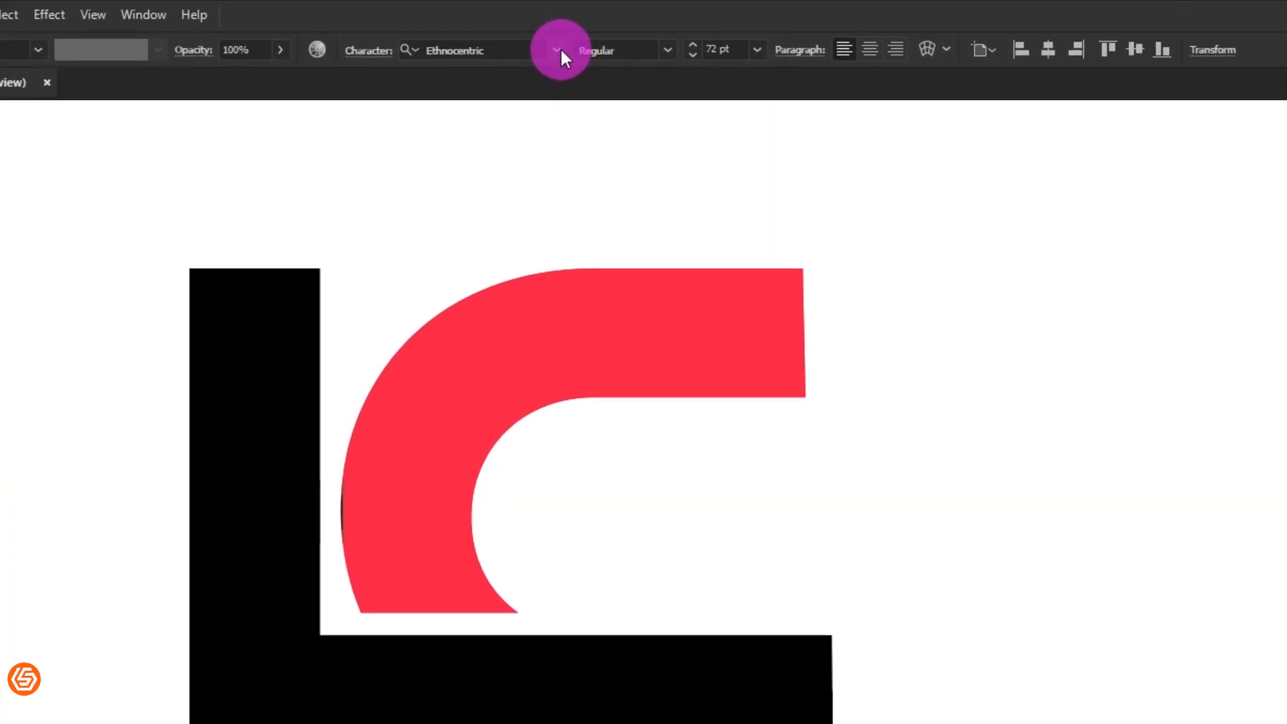
- Change the font of the LOGO CREATION text to Nexa Black
{"action": "left_click", "coordinate": [534, 33]}
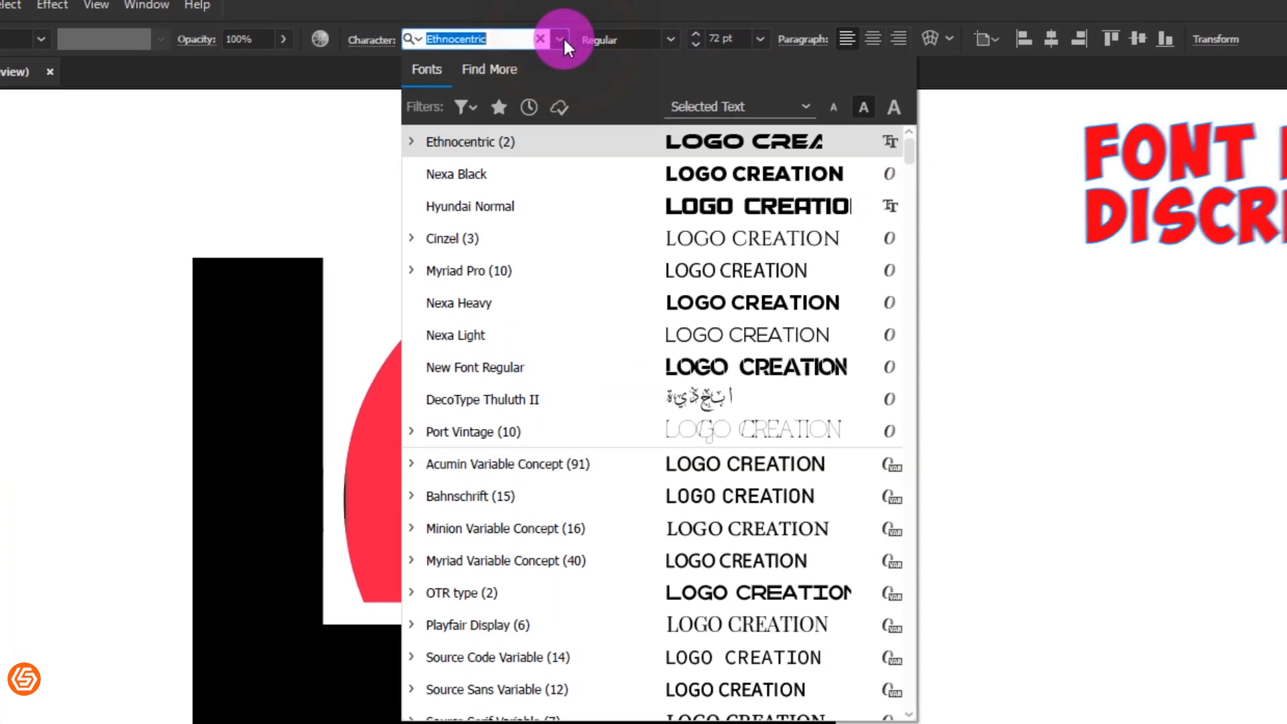
{"action": "type", "text": "NEXA"}
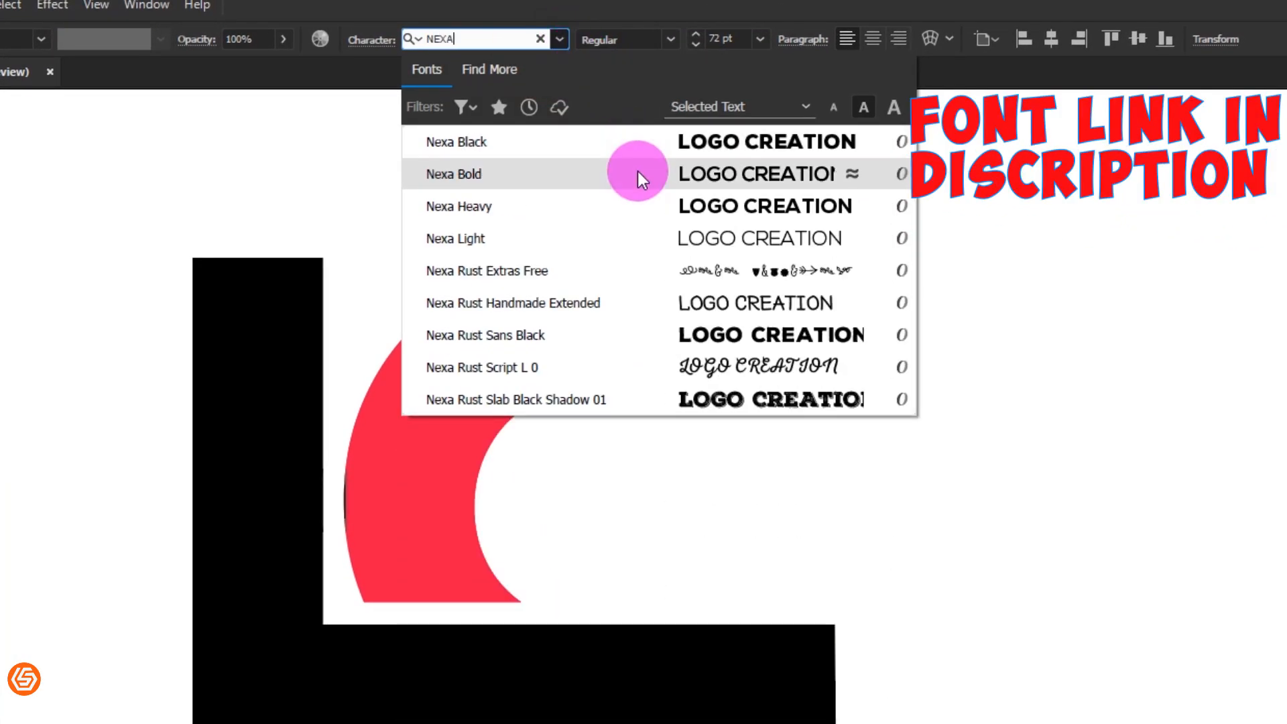
{"action": "left_click", "coordinate": [654, 142]}
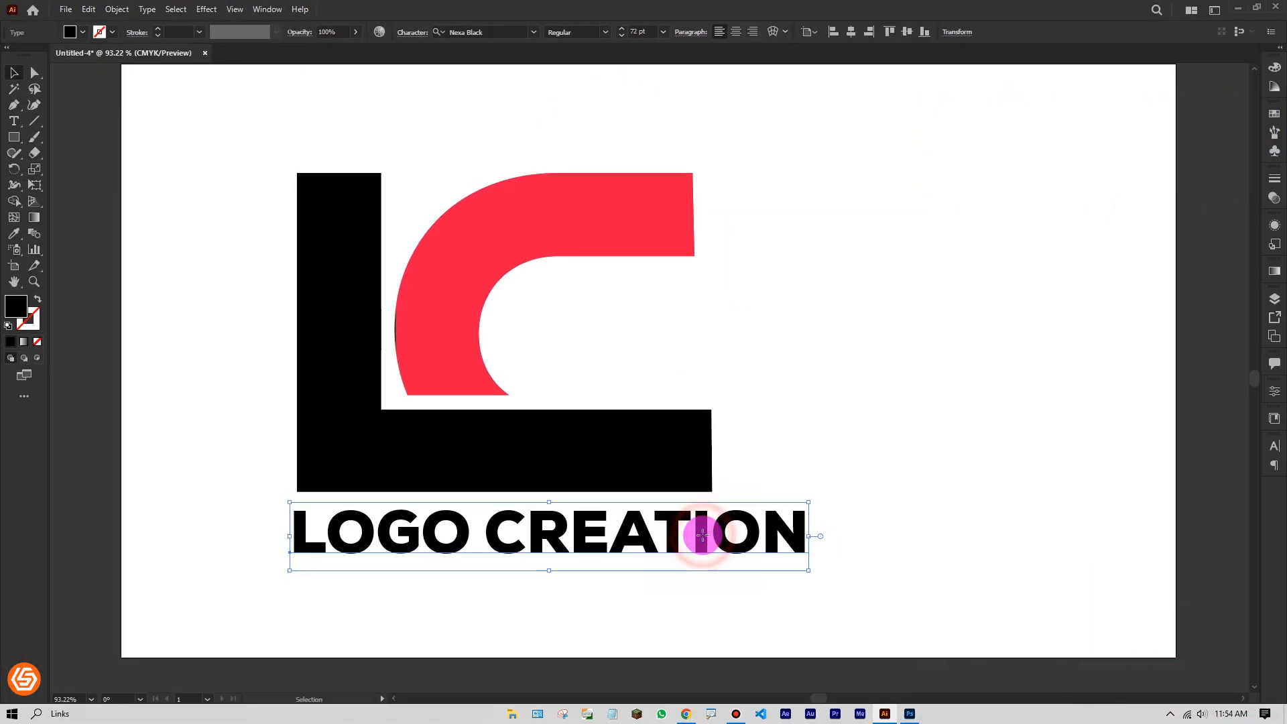
- Scale the LOGO CREATION text down to about 56 pt and align its start with the L's outer edge
{"action": "left_click_drag", "start_coordinate": [703, 535], "coordinate": [706, 535]}
{"action": "left_click_drag", "start_coordinate": [812, 570], "coordinate": [806, 565]}
{"action": "left_click_drag", "start_coordinate": [707, 536], "coordinate": [719, 564]}
{"action": "left_click_drag", "start_coordinate": [670, 532], "coordinate": [666, 536]}
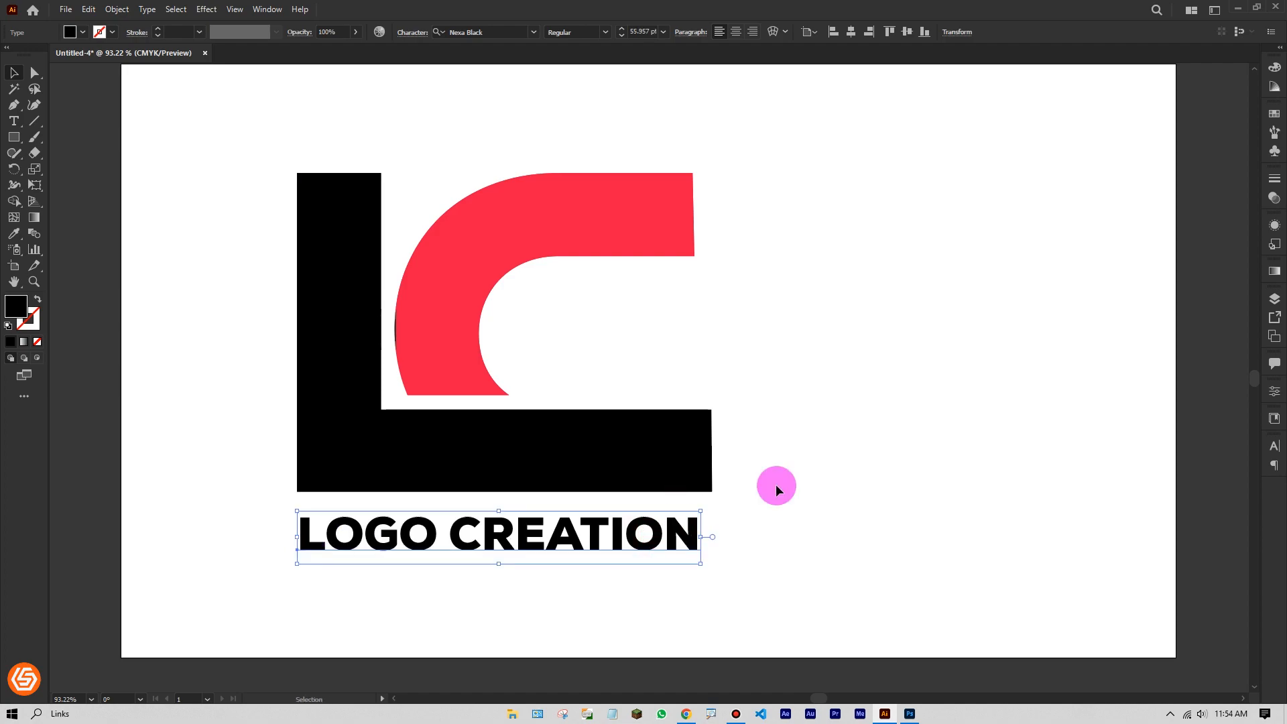
- Set the tracking of the LOGO CREATION text to 30
{"action": "left_click", "coordinate": [1273, 453]}
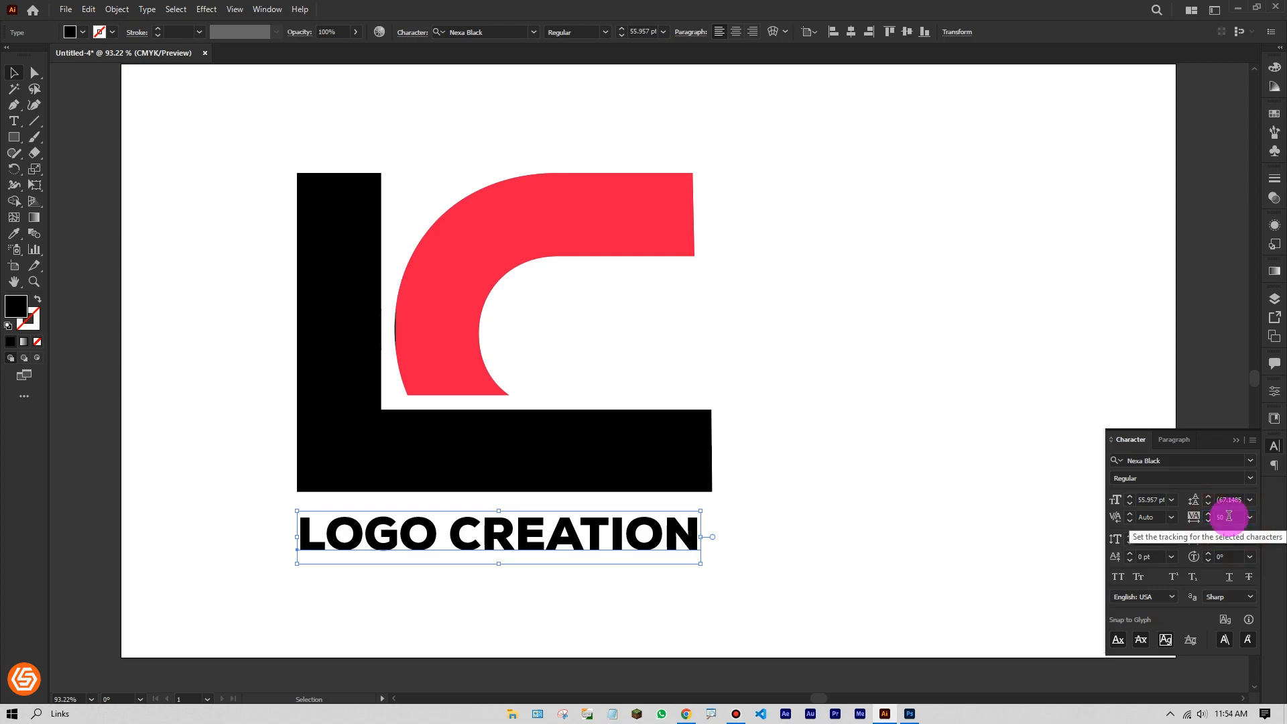
{"action": "key", "text": "Return"}
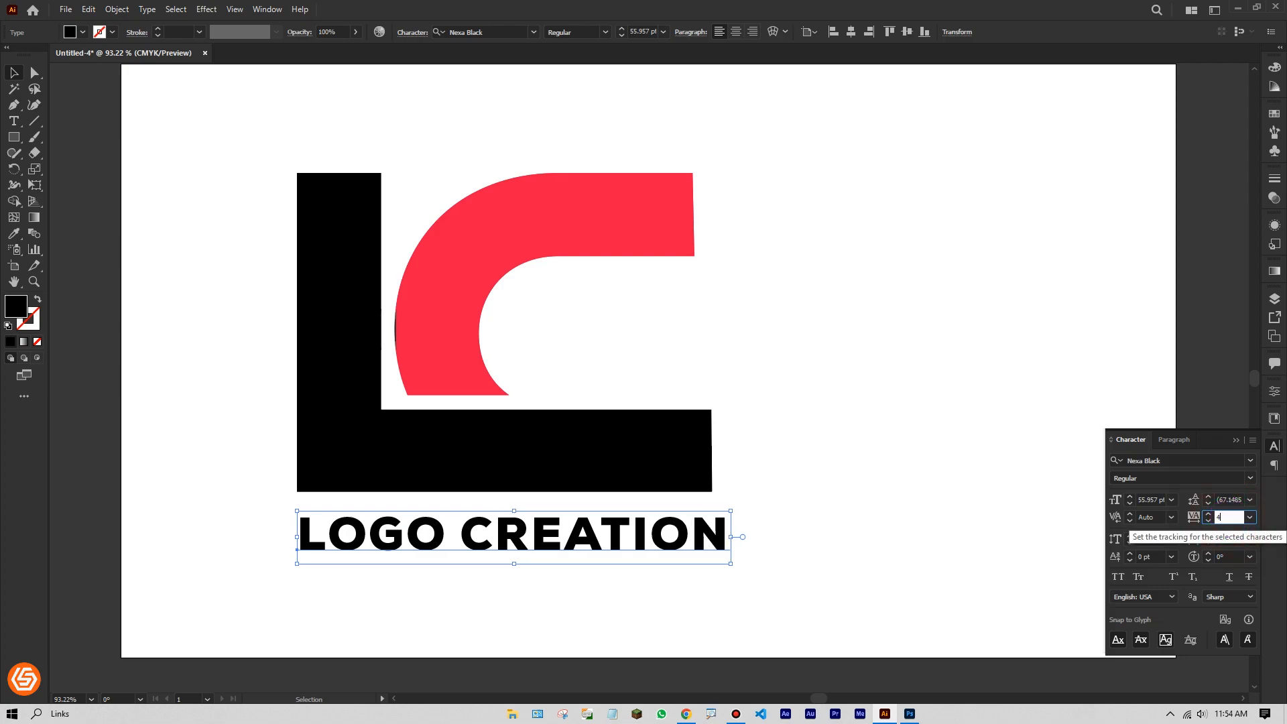
{"action": "key", "text": "Return"}
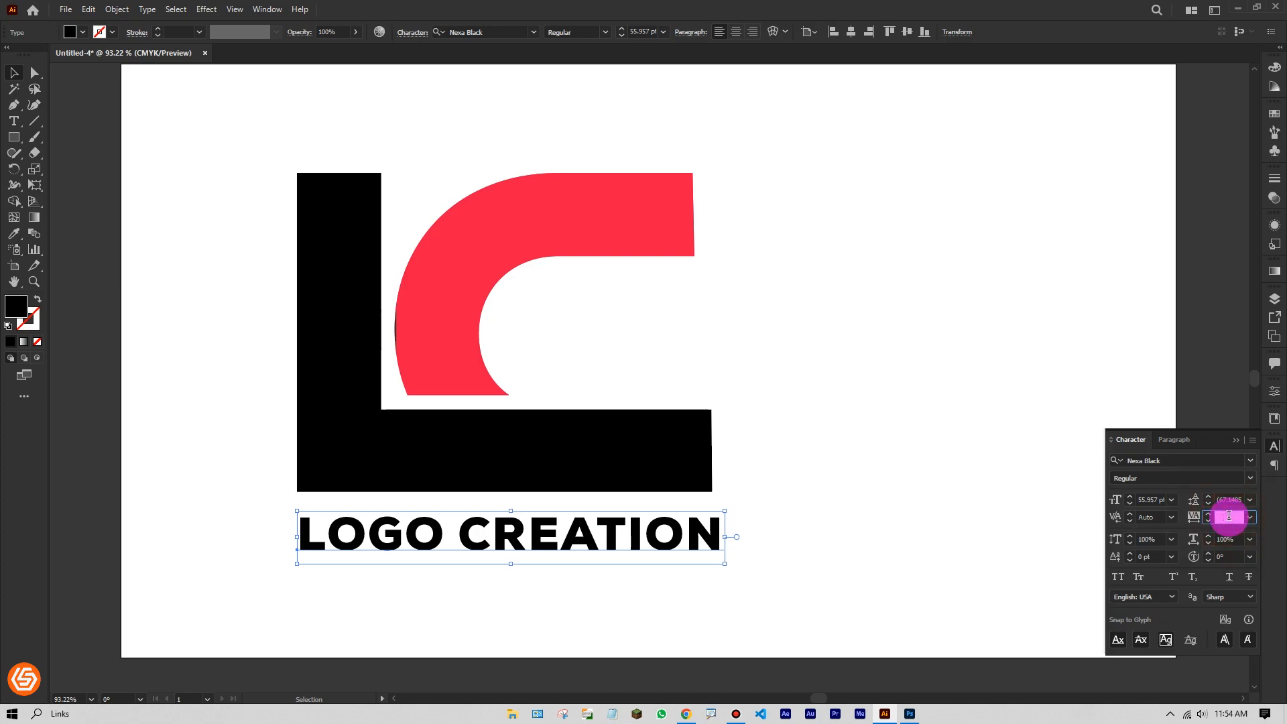
{"action": "type", "text": "30"}
{"action": "left_click", "coordinate": [1230, 492]}
{"action": "left_click", "coordinate": [1231, 445]}
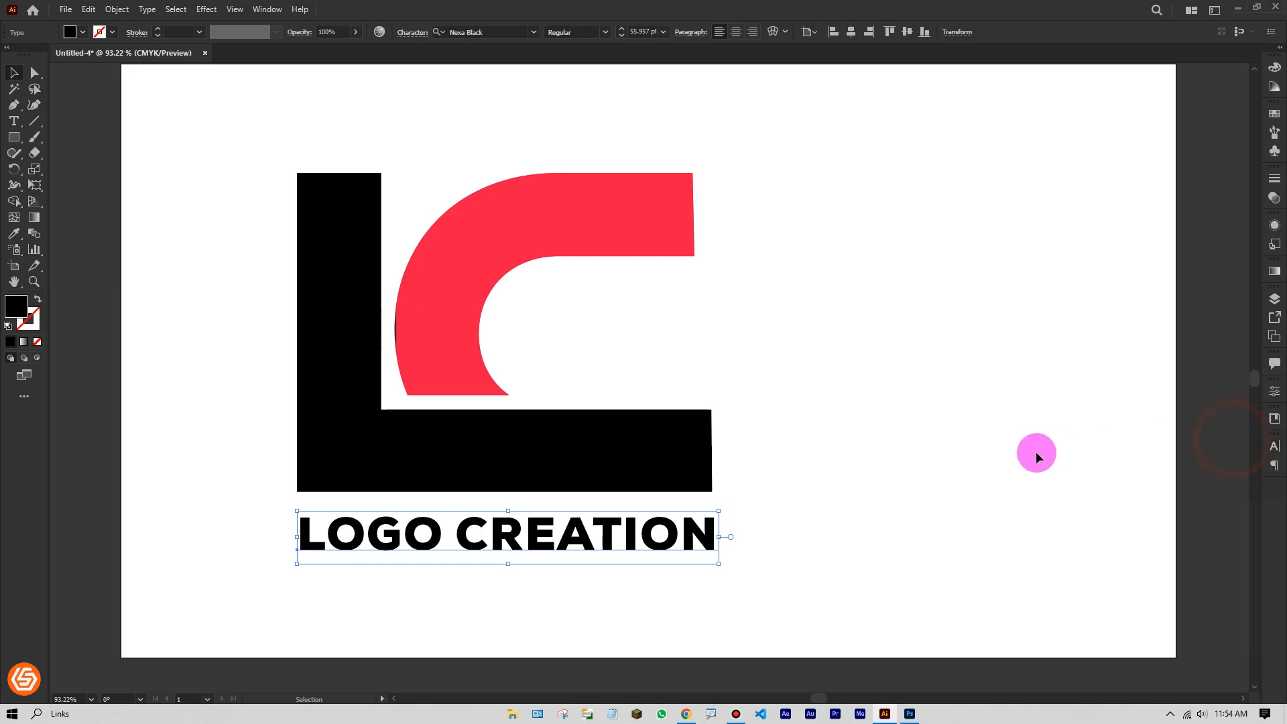
- Move the LOGO CREATION text slightly up, closer to the L's foot, and deselect it
{"action": "left_click", "coordinate": [957, 468]}
{"action": "left_click_drag", "start_coordinate": [505, 533], "coordinate": [567, 519]}
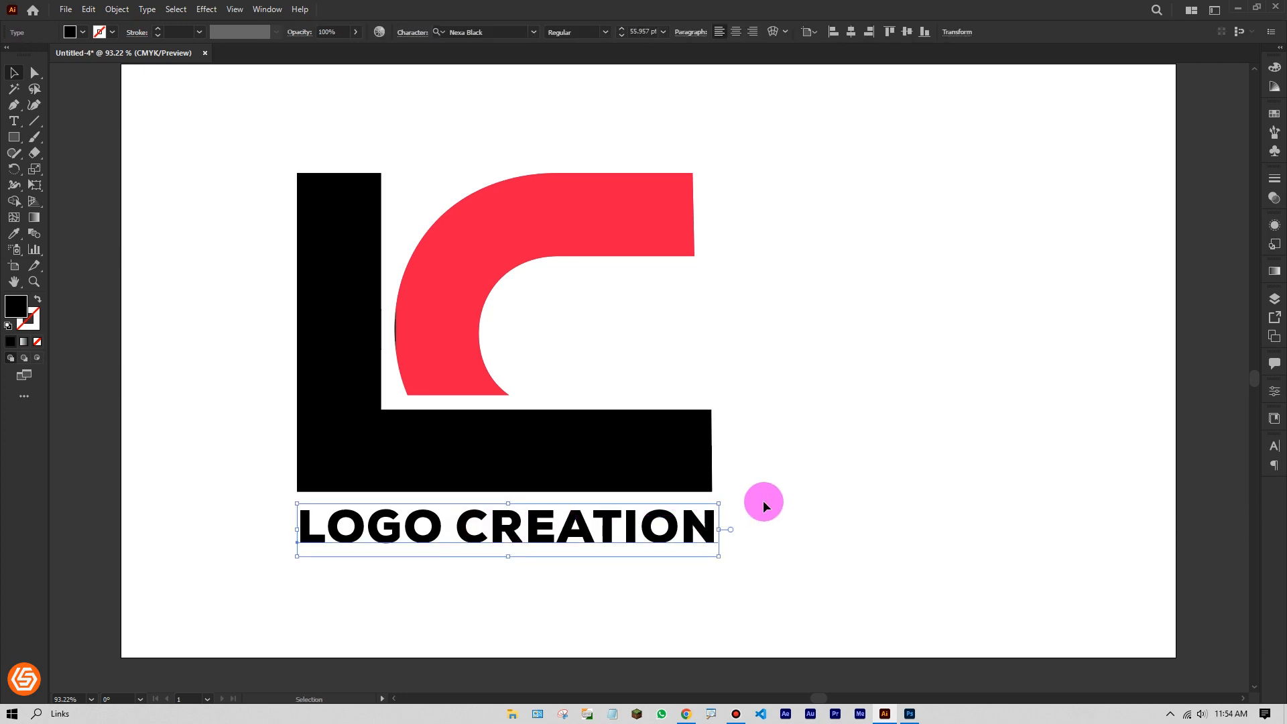
{"action": "left_click", "coordinate": [839, 468]}
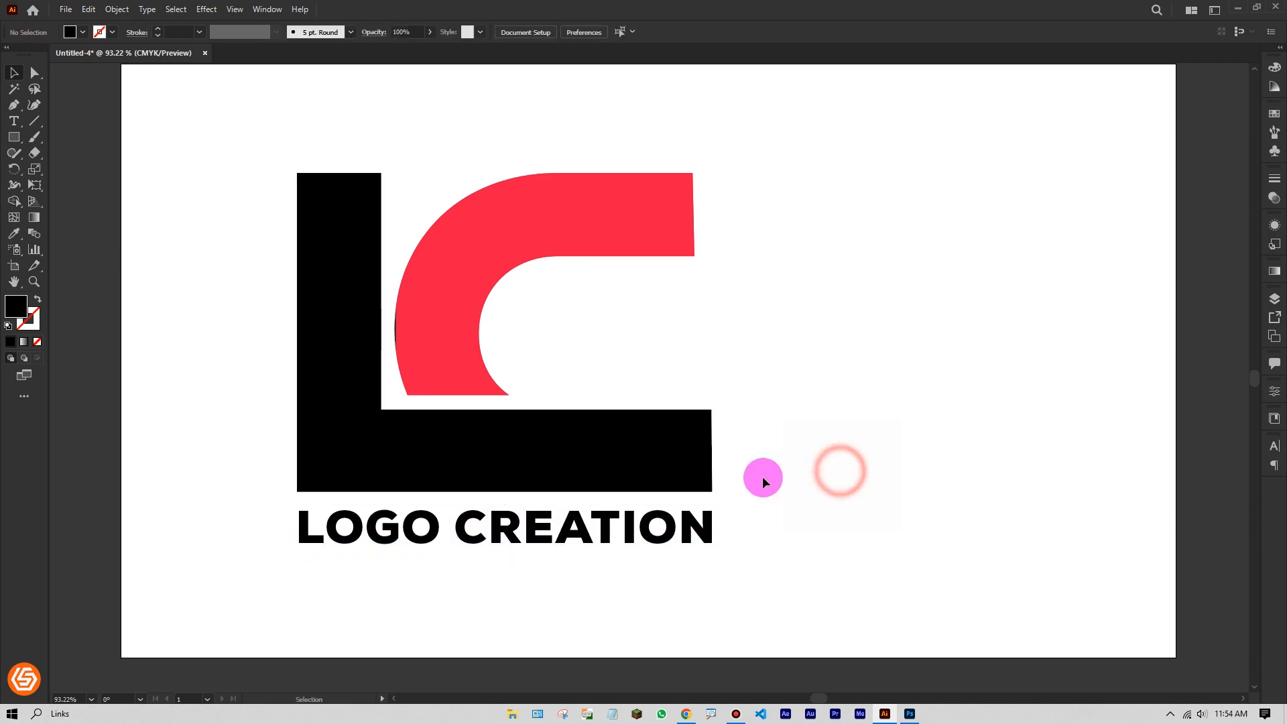
{"action": "left_click", "coordinate": [598, 533]}
{"action": "left_click", "coordinate": [289, 155]}
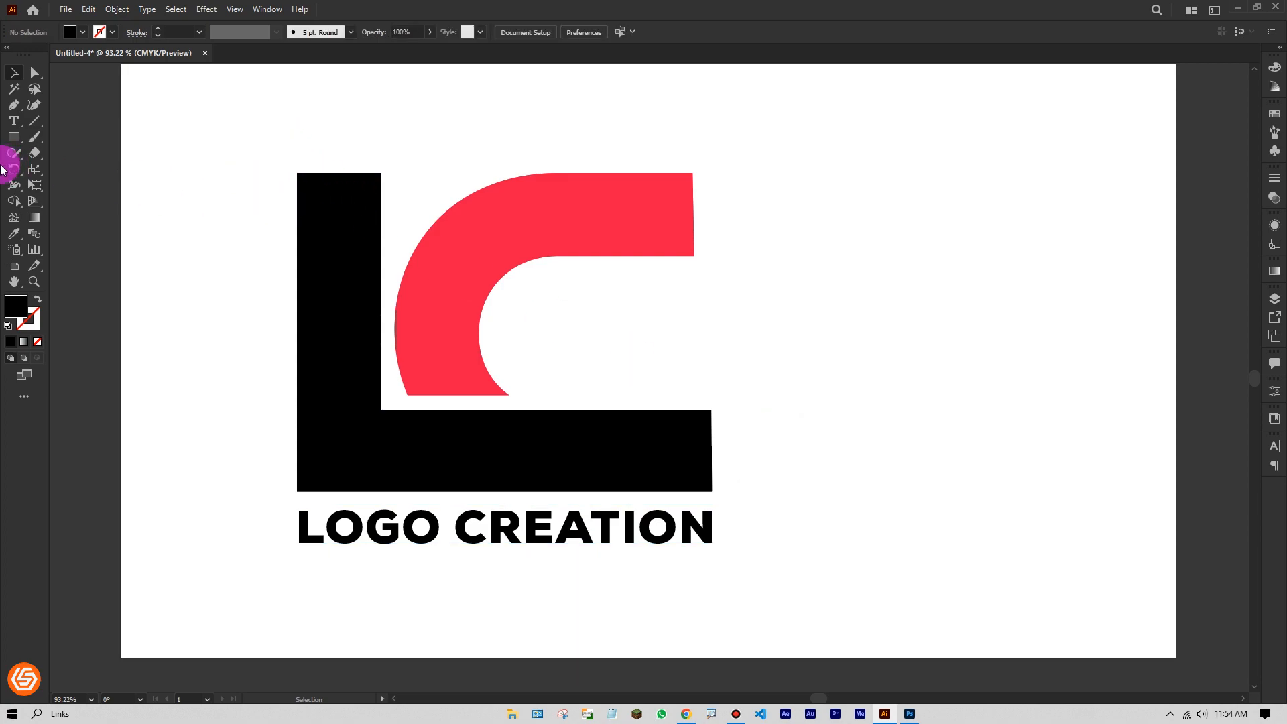
- Draw a circle about 678 px wide around the lettermark and text with the Ellipse tool
{"action": "left_click_drag", "start_coordinate": [15, 140], "coordinate": [63, 166]}
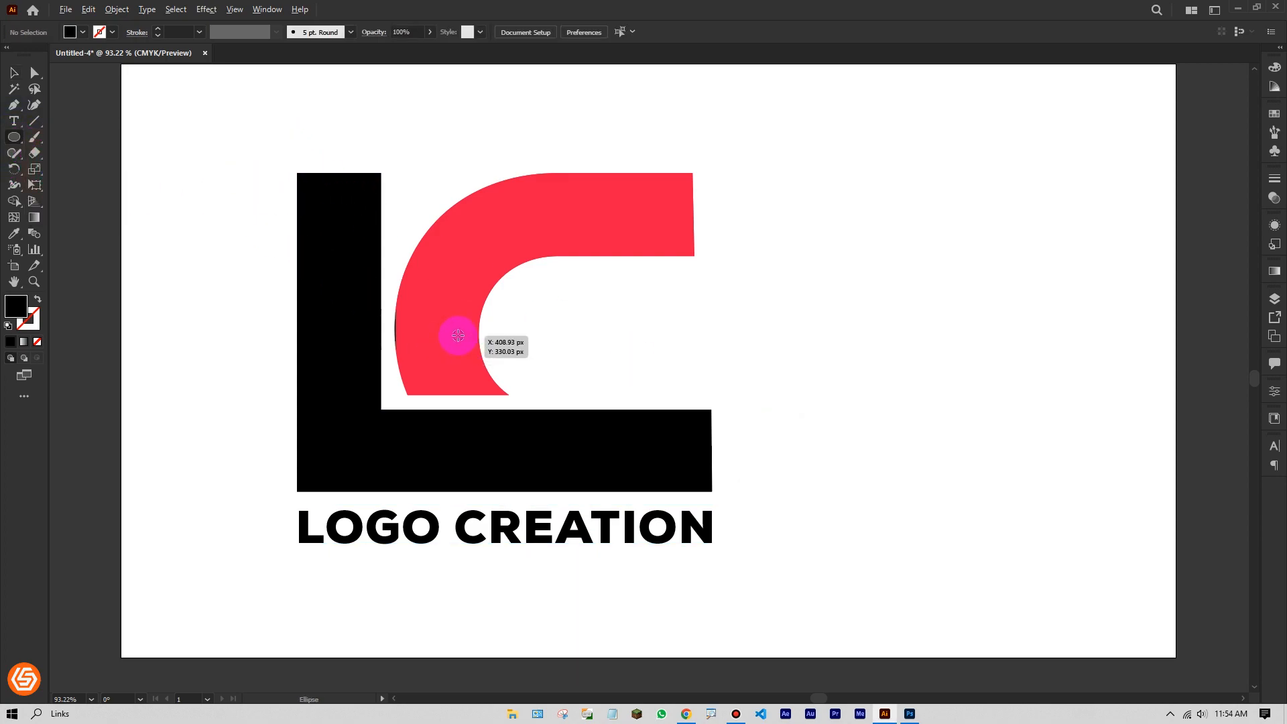
{"action": "left_click_drag", "start_coordinate": [485, 333], "coordinate": [763, 560]}
{"action": "left_click_drag", "start_coordinate": [717, 447], "coordinate": [713, 474]}
- Scale the circle, letters and text down together about their centre until the circle is about 508 px wide
{"action": "left_click", "coordinate": [12, 74]}
{"action": "left_click_drag", "start_coordinate": [204, 175], "coordinate": [766, 599]}
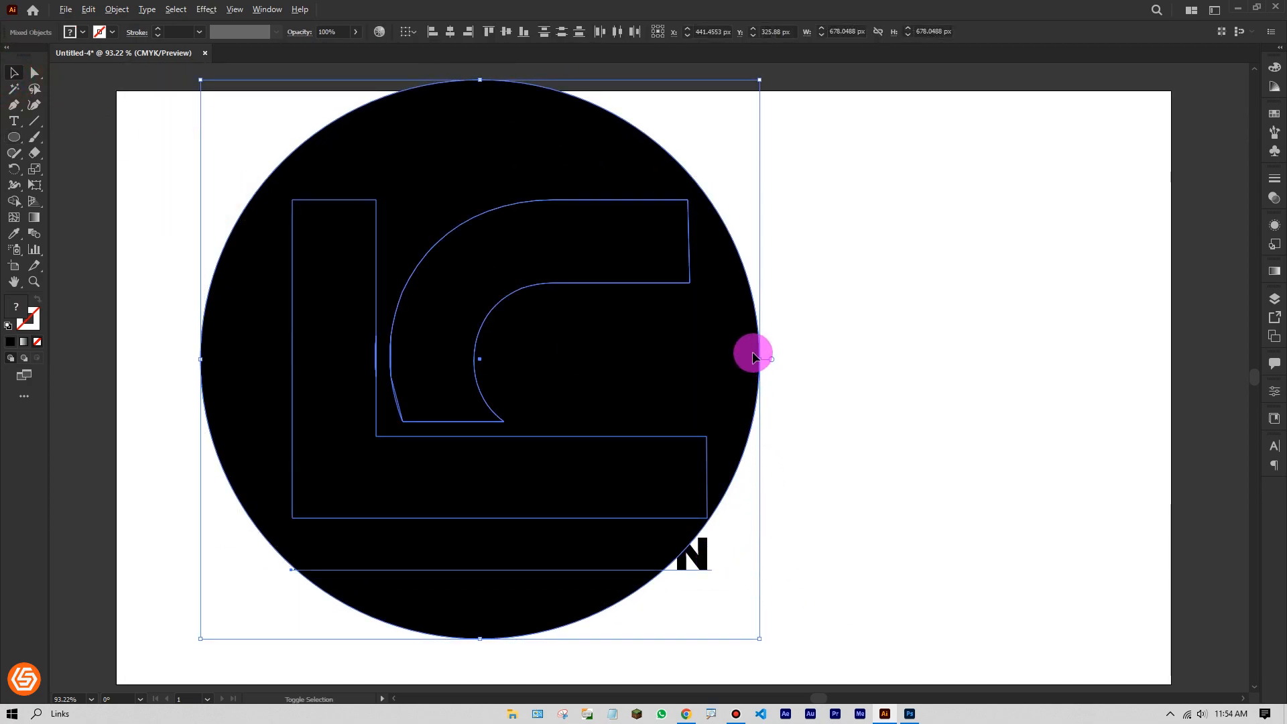
{"action": "left_click_drag", "start_coordinate": [753, 353], "coordinate": [691, 359]}
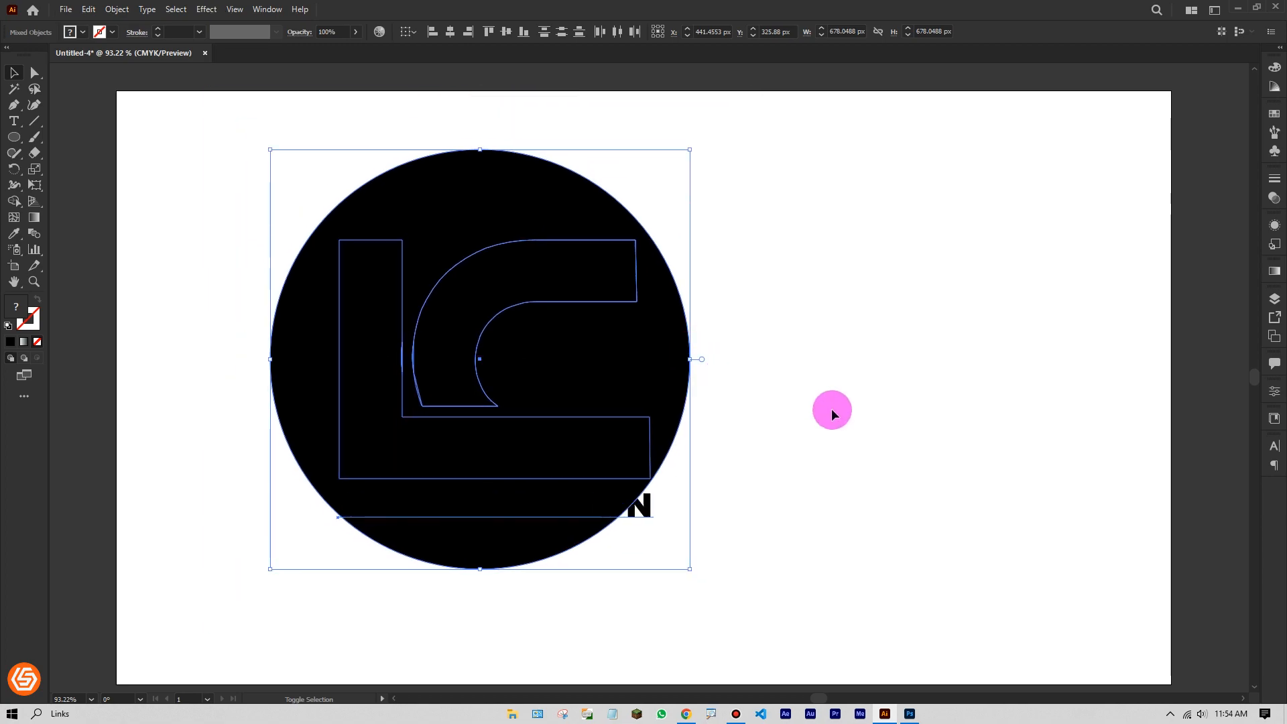
{"action": "left_click", "coordinate": [831, 411]}
- Swap the circle's fill to a black stroke, set its weight to 40 pt and raise it by a few points
{"action": "left_click", "coordinate": [673, 352]}
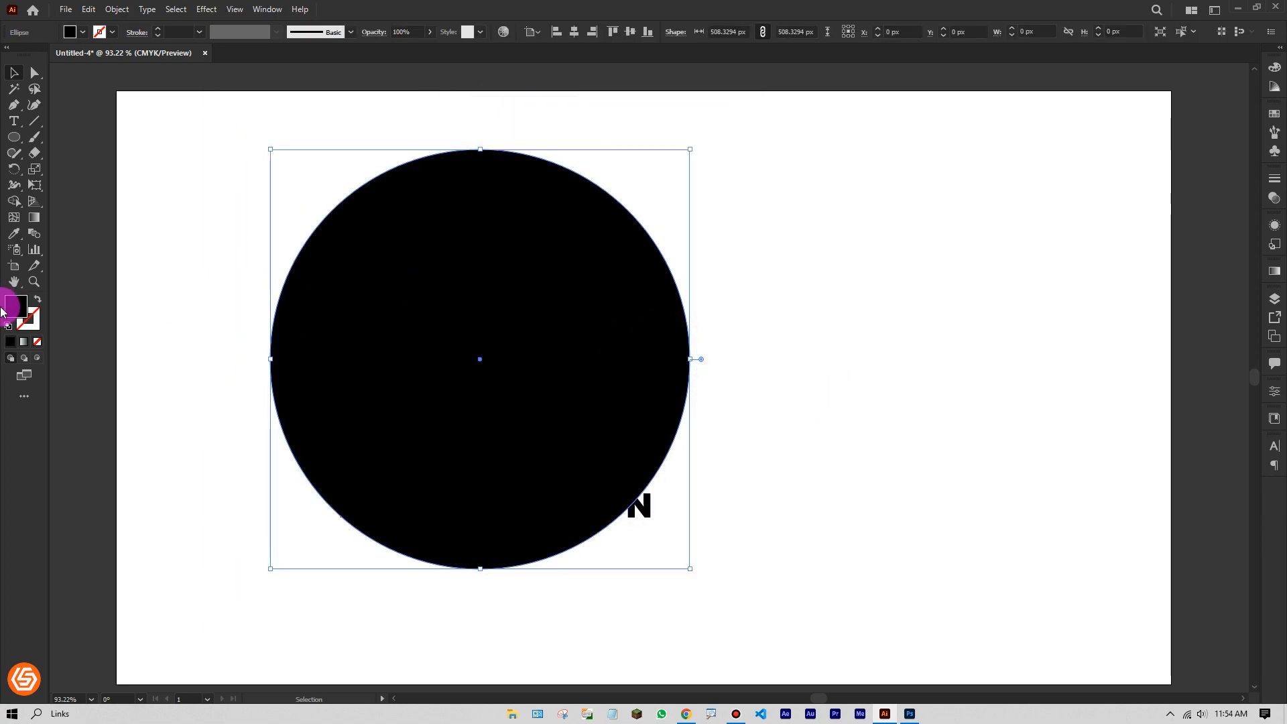
{"action": "left_click", "coordinate": [37, 301]}
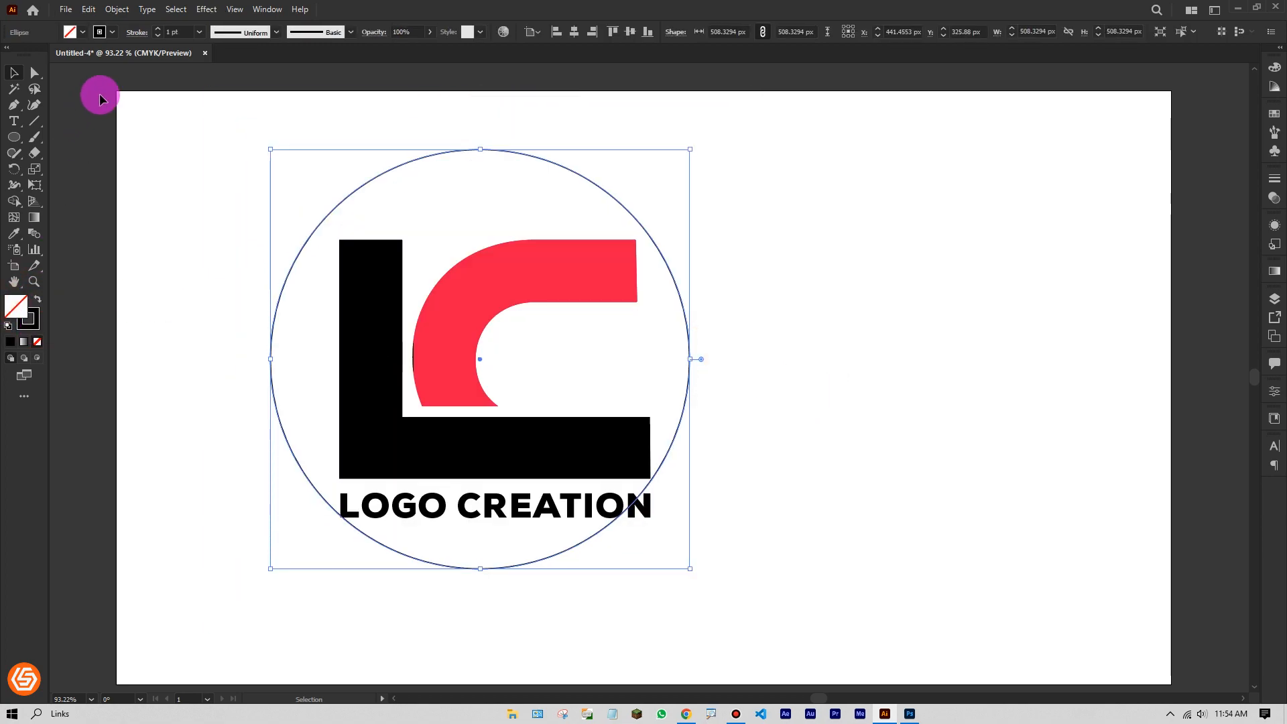
{"action": "left_click", "coordinate": [199, 32]}
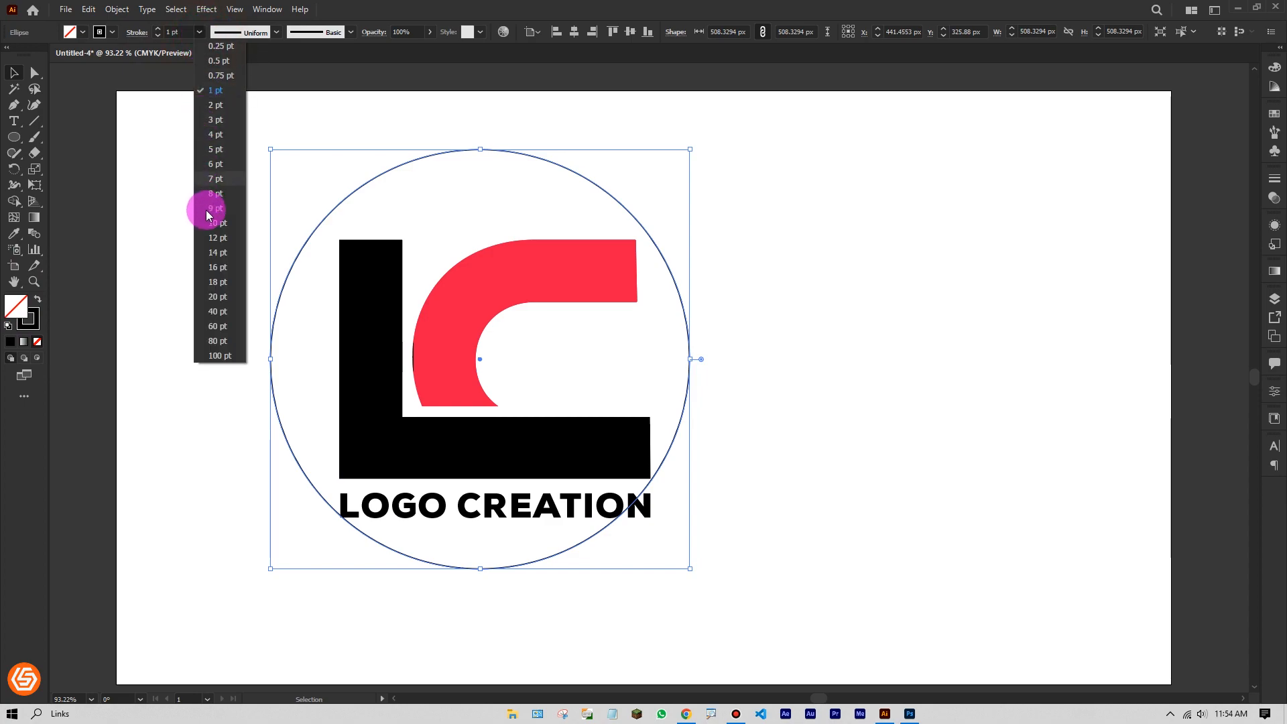
{"action": "left_click", "coordinate": [216, 313]}
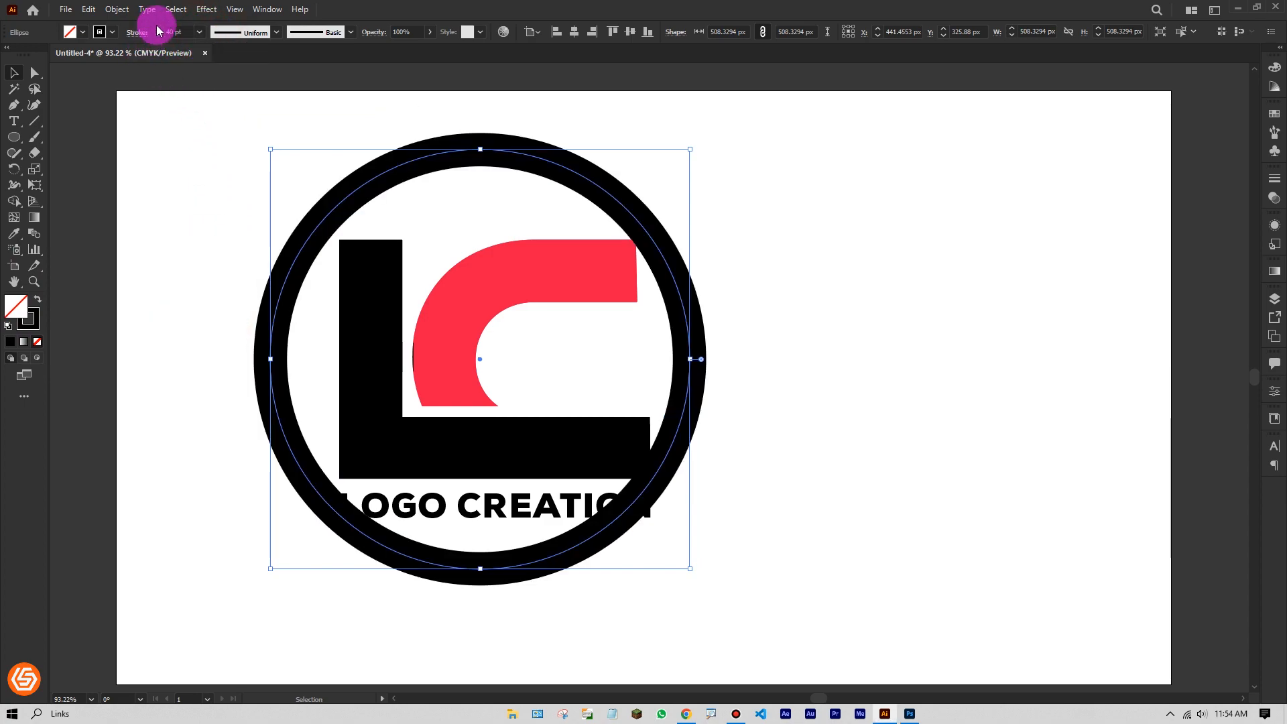
{"action": "left_click", "coordinate": [159, 30]}
{"action": "left_click", "coordinate": [159, 30]}
{"action": "left_click", "coordinate": [159, 31]}
- Expand the circle's thick stroke into a filled ring shape
{"action": "left_click", "coordinate": [118, 14]}
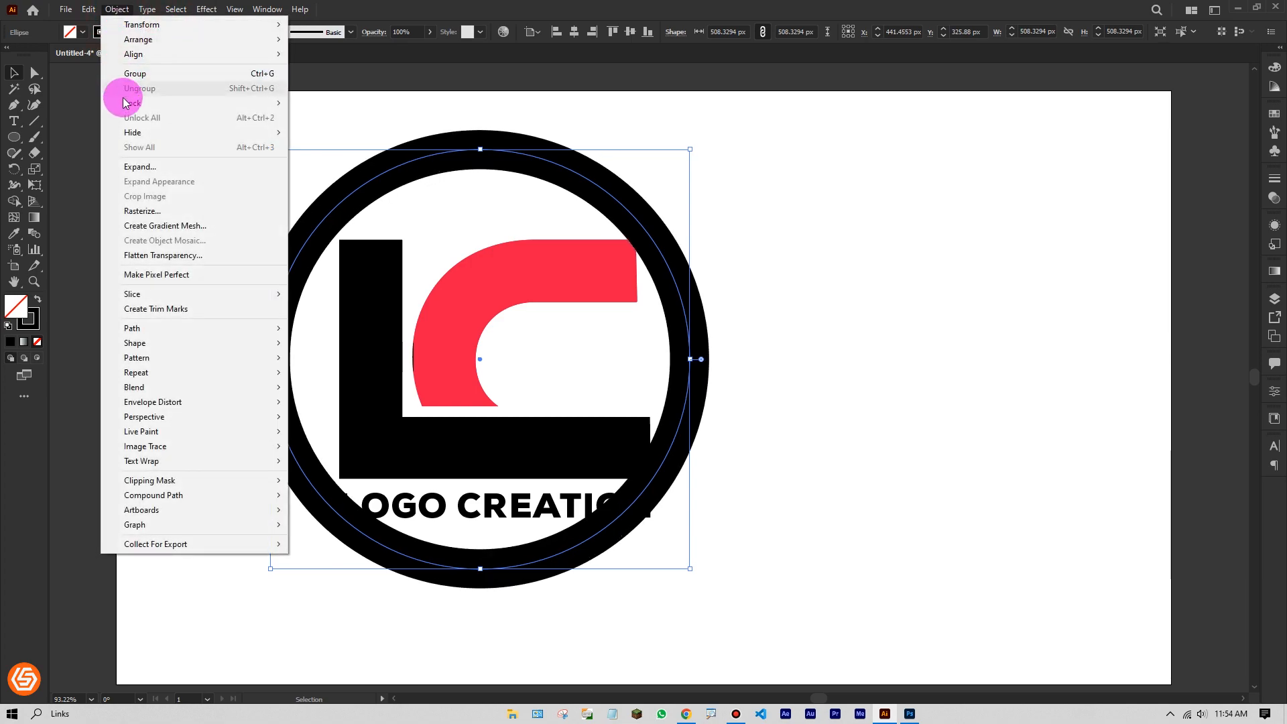
{"action": "left_click", "coordinate": [129, 163]}
{"action": "left_click", "coordinate": [192, 321]}
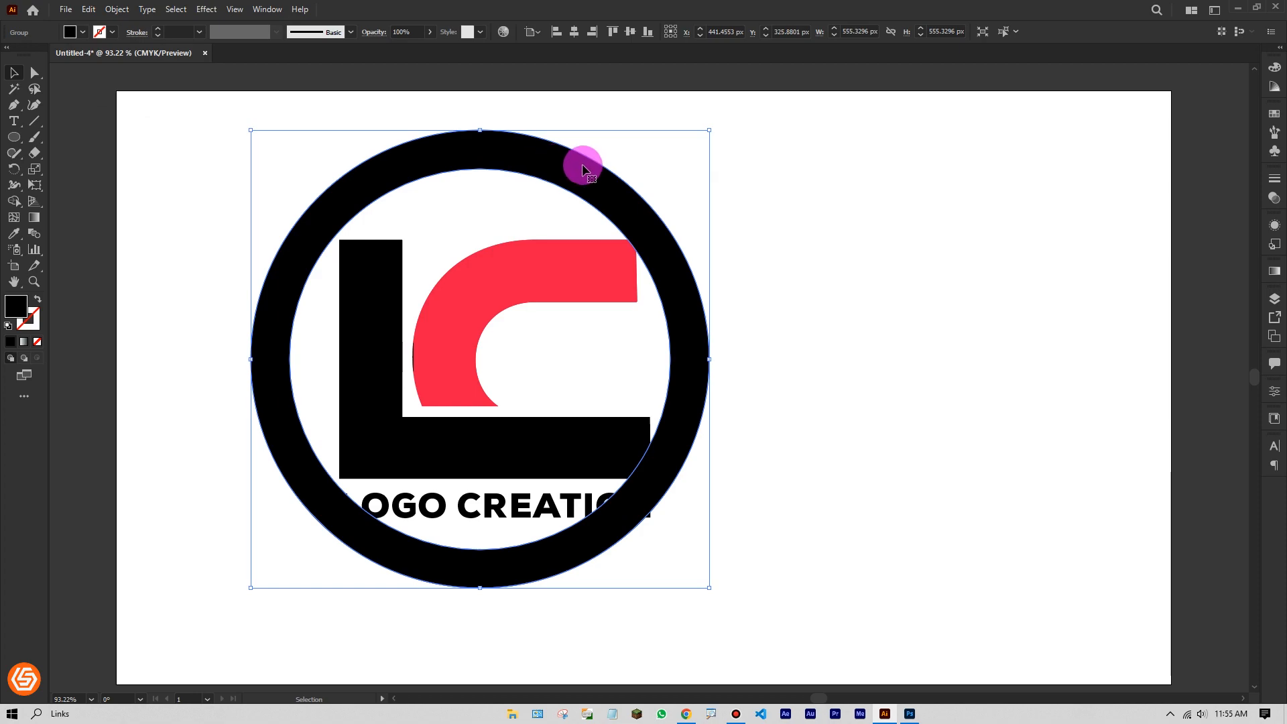
- Enlarge the ring to about 620 px wide and shrink the letters and text together to fit inside it
{"action": "left_click_drag", "start_coordinate": [575, 164], "coordinate": [582, 170]}
{"action": "left_click_drag", "start_coordinate": [718, 593], "coordinate": [754, 622]}
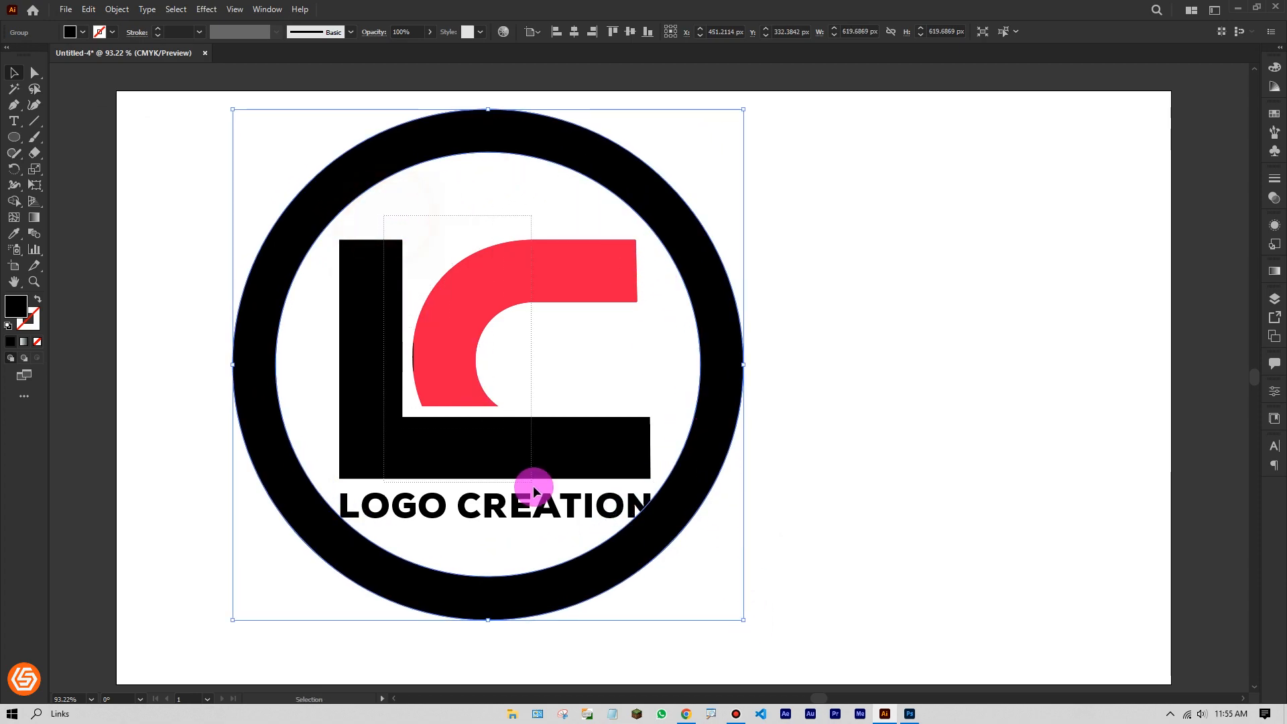
{"action": "left_click_drag", "start_coordinate": [546, 515], "coordinate": [547, 516]}
{"action": "left_click_drag", "start_coordinate": [496, 238], "coordinate": [495, 255]}
{"action": "left_click", "coordinate": [494, 227]}
- Expand the LOGO CREATION text into outlines and deselect it
{"action": "left_click", "coordinate": [484, 497]}
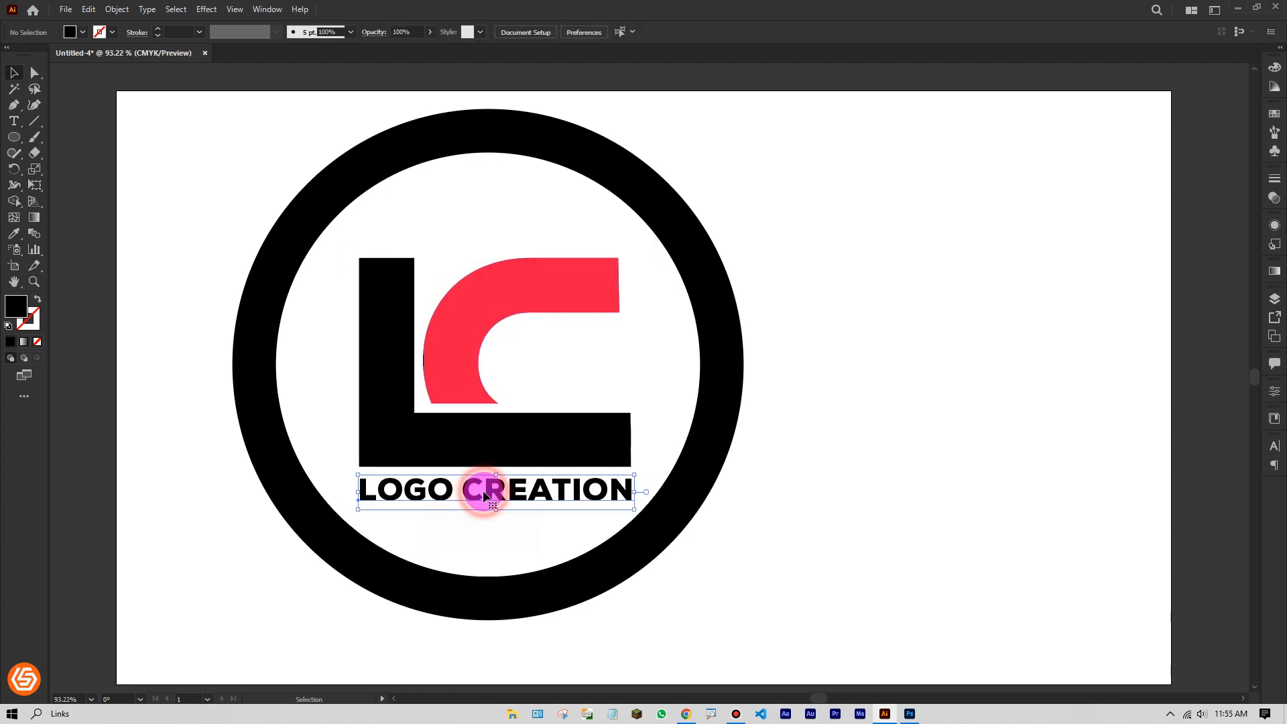
{"action": "left_click", "coordinate": [106, 61]}
{"action": "left_click", "coordinate": [115, 8]}
{"action": "left_click", "coordinate": [140, 164]}
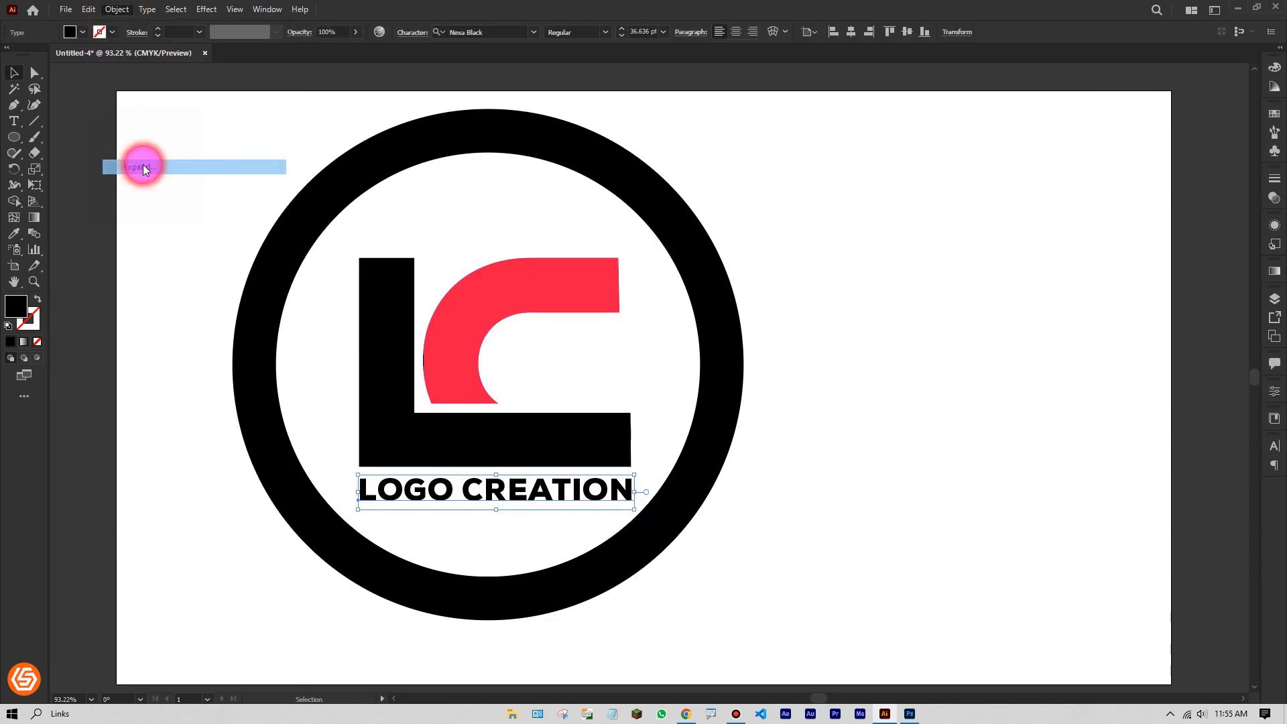
{"action": "left_click", "coordinate": [185, 319]}
{"action": "left_click", "coordinate": [315, 308]}
- Scale the ring down to about 601 px wide and shift it slightly to centre it around the lettermark
{"action": "left_click", "coordinate": [516, 124]}
{"action": "left_click_drag", "start_coordinate": [492, 109], "coordinate": [491, 117]}
{"action": "left_click_drag", "start_coordinate": [617, 196], "coordinate": [623, 200]}
{"action": "left_click", "coordinate": [985, 275]}
- Extend the upper end of the L's stem straight up past the ring's outer edge
{"action": "left_click", "coordinate": [34, 73]}
{"action": "left_click_drag", "start_coordinate": [352, 238], "coordinate": [413, 89]}
{"action": "double_click", "coordinate": [13, 72]}
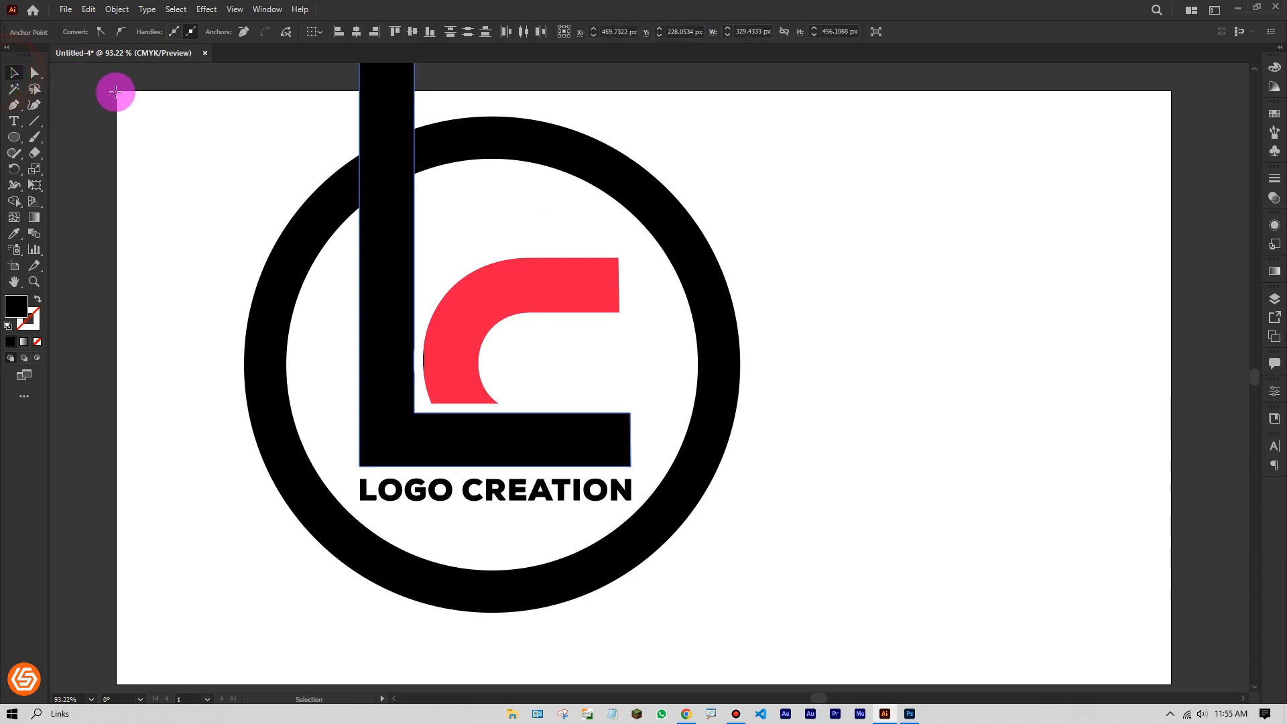
{"action": "left_click", "coordinate": [713, 464]}
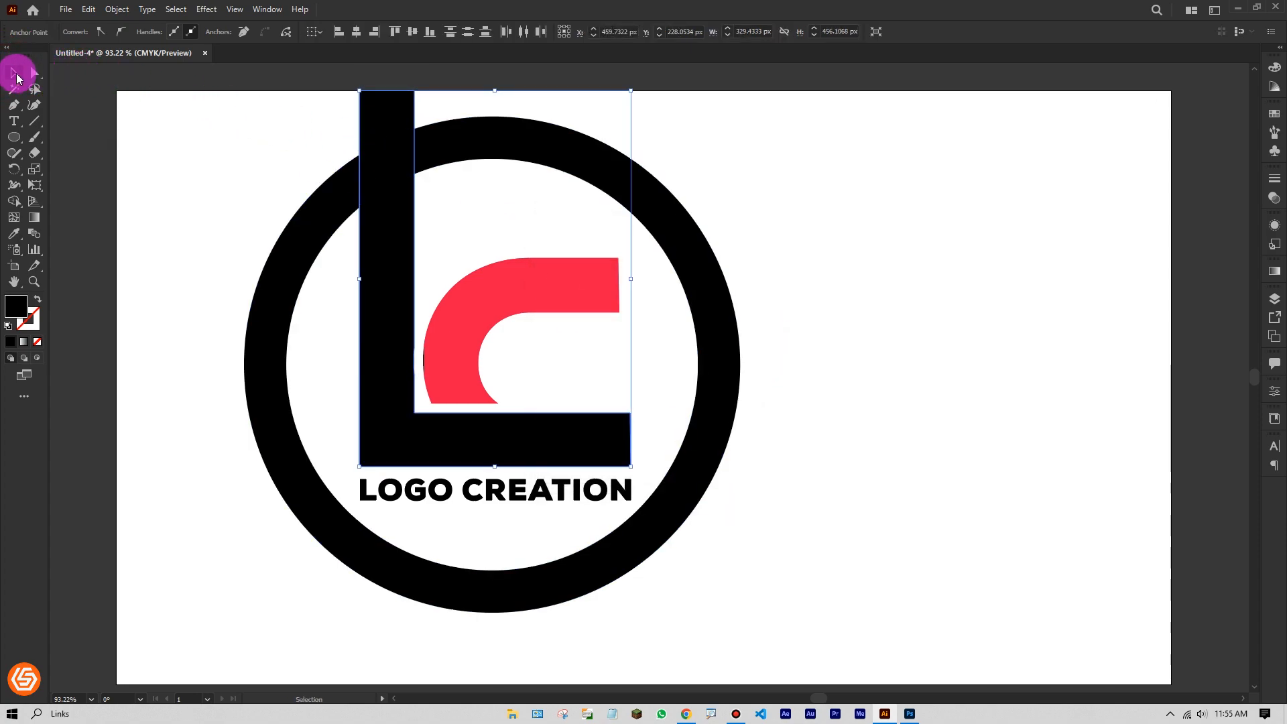
- Fill the ring with green and deselect it
{"action": "left_click", "coordinate": [301, 210]}
{"action": "left_click", "coordinate": [13, 302]}
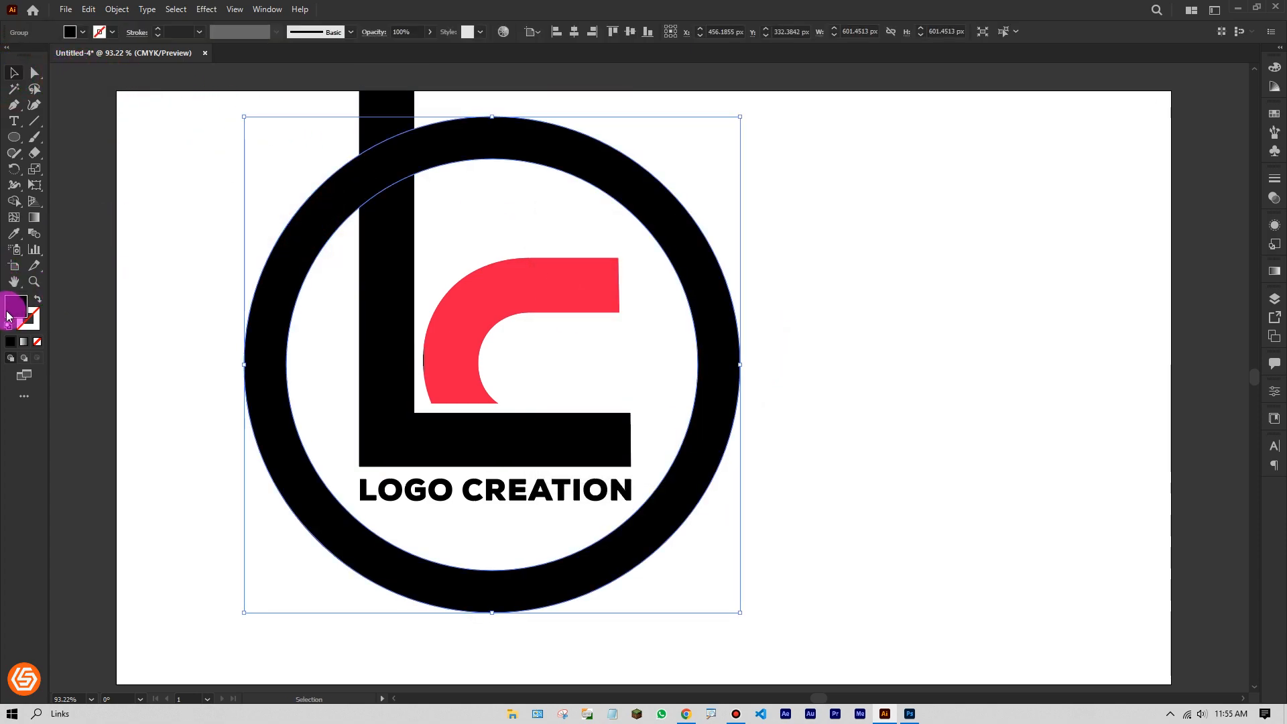
{"action": "double_click", "coordinate": [9, 311]}
{"action": "mouse_move", "coordinate": [251, 436]}
{"action": "left_mouse_down"}
{"action": "mouse_move", "coordinate": [247, 405]}
{"action": "mouse_move", "coordinate": [253, 461]}
{"action": "left_mouse_up"}
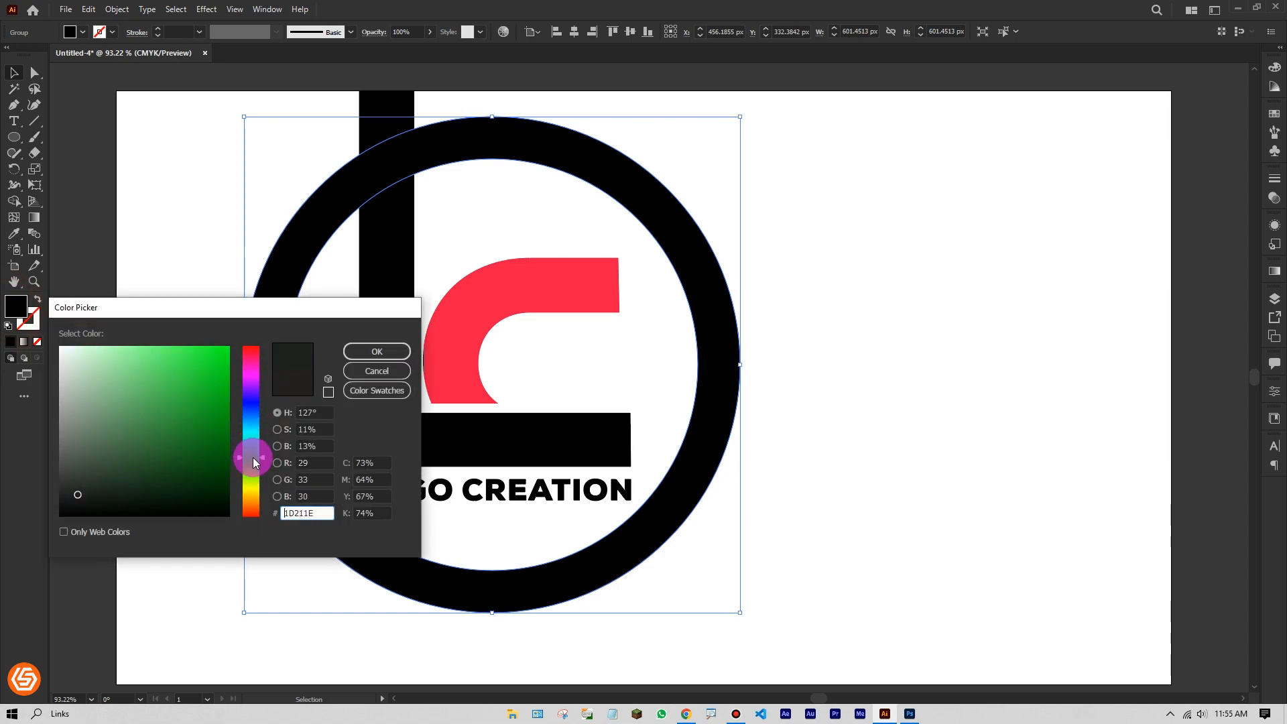
{"action": "left_click", "coordinate": [228, 348]}
{"action": "key", "text": "Return"}
{"action": "left_click", "coordinate": [164, 235]}
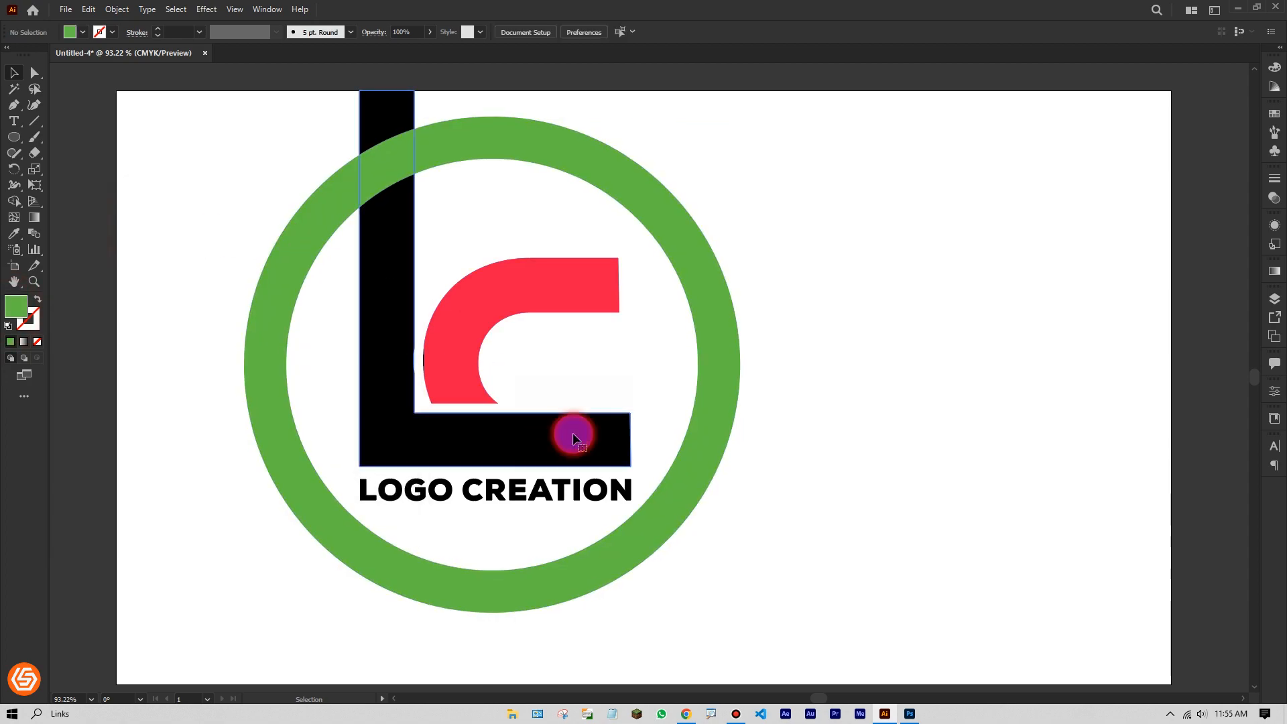
- Extend the end of the L's foot horizontally past the ring's outer edge
{"action": "left_click", "coordinate": [573, 439]}
{"action": "left_click", "coordinate": [34, 73]}
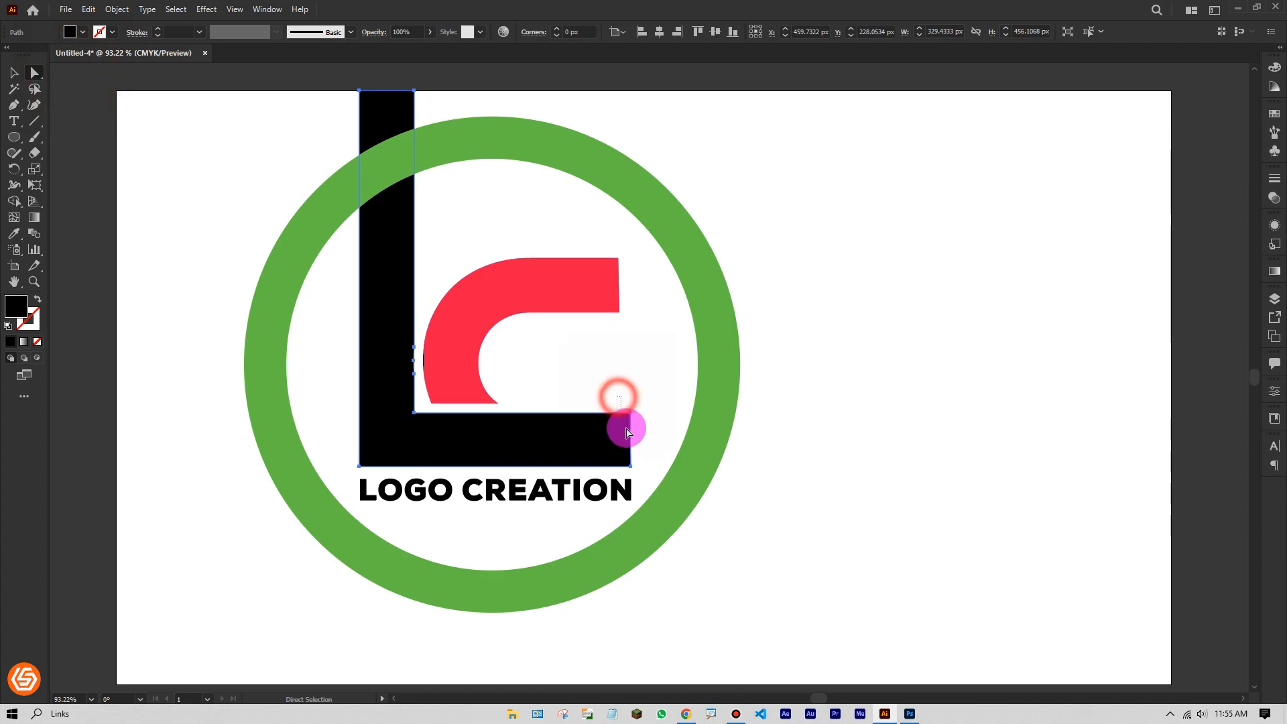
{"action": "left_click_drag", "start_coordinate": [642, 474], "coordinate": [638, 467]}
{"action": "left_click", "coordinate": [630, 472]}
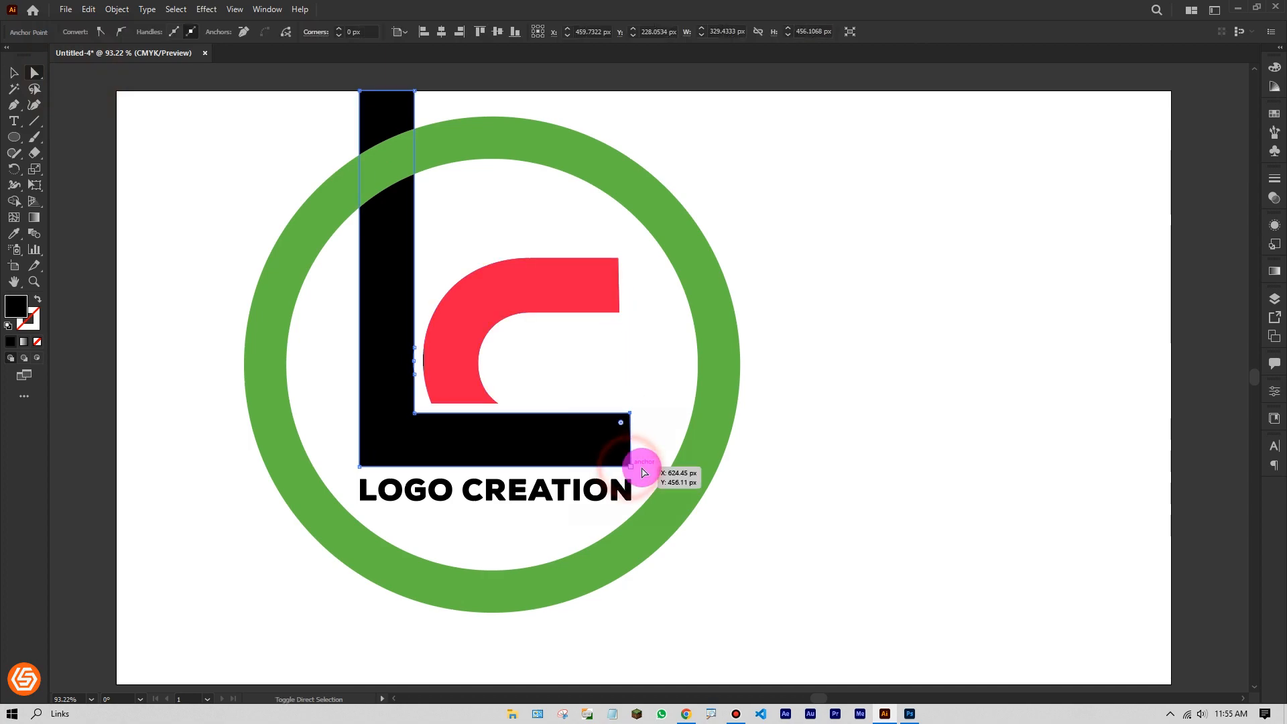
{"action": "left_click_drag", "start_coordinate": [631, 468], "coordinate": [751, 460]}
- Move the ring, letters and text together to the middle of the artboard and deselect them
{"action": "left_click", "coordinate": [13, 72]}
{"action": "left_click_drag", "start_coordinate": [189, 124], "coordinate": [771, 609]}
{"action": "scroll", "coordinate": [720, 330], "scroll_direction": "down", "scroll_amount": 1}
{"action": "left_click_drag", "start_coordinate": [719, 330], "coordinate": [863, 364]}
{"action": "left_click", "coordinate": [951, 279]}
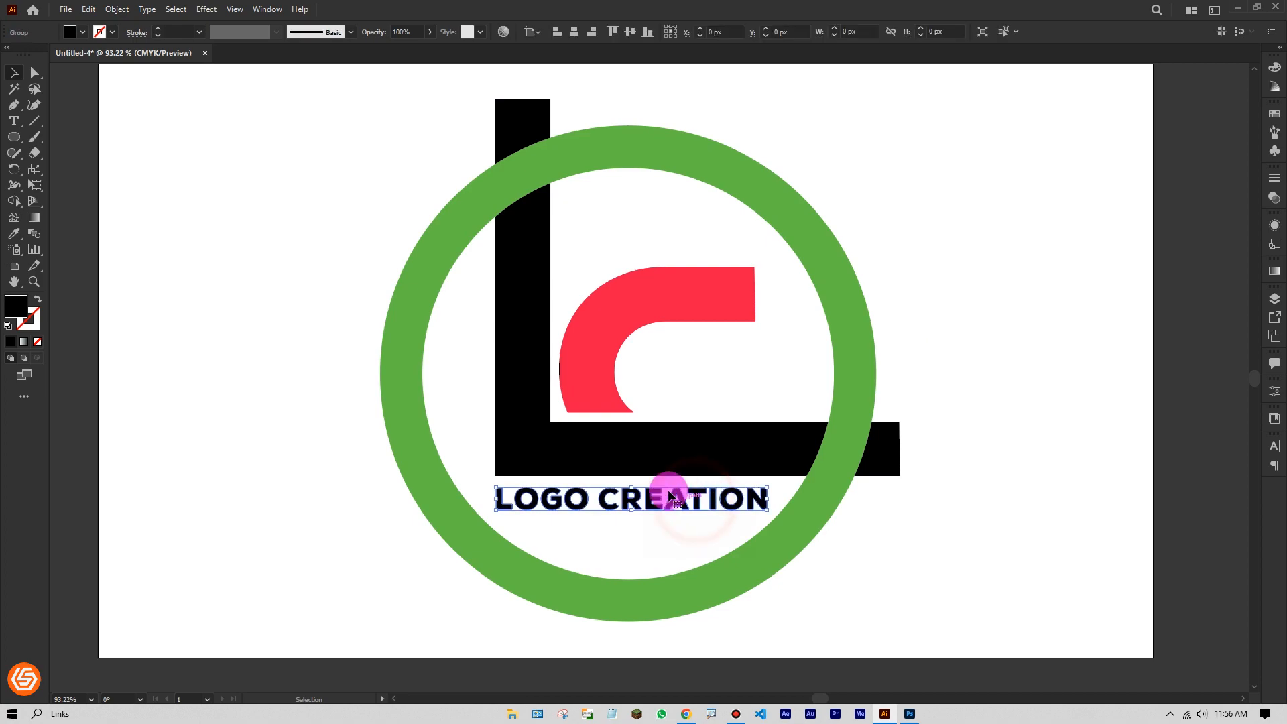
- Extend the end of the red C's arm horizontally past the ring's outer edge
{"action": "left_click", "coordinate": [879, 437]}
{"action": "left_click", "coordinate": [675, 282]}
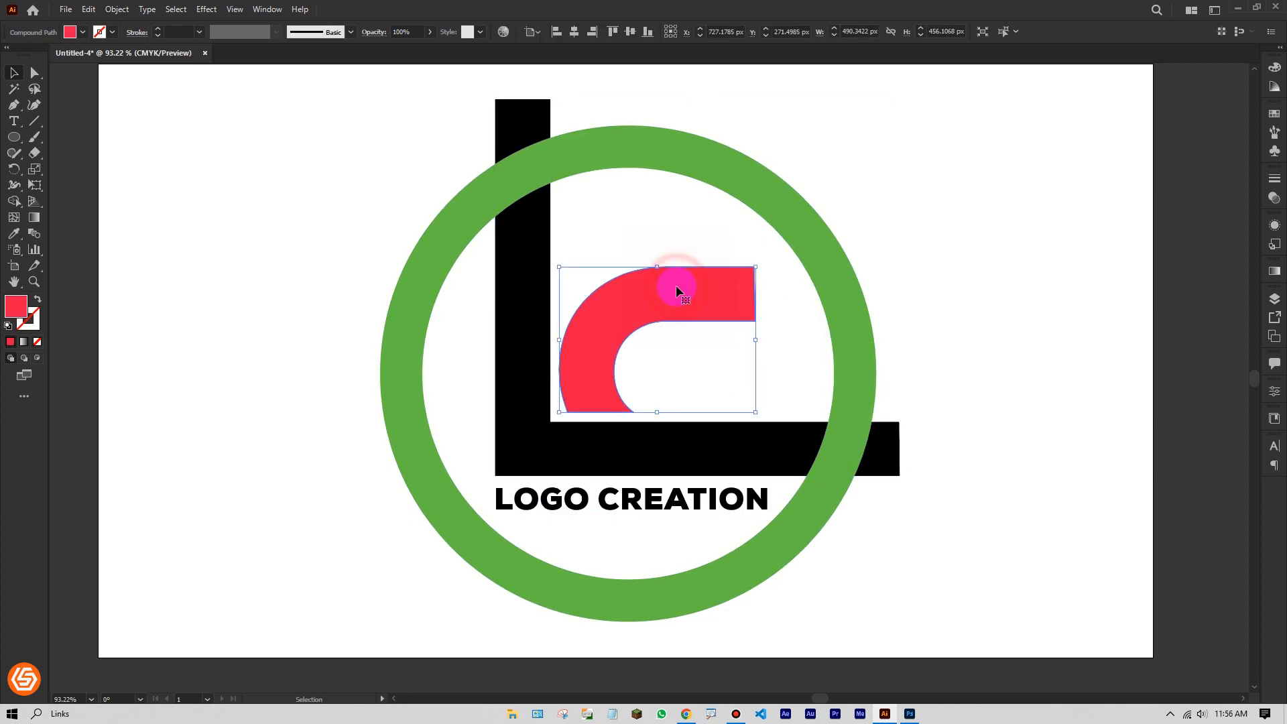
{"action": "left_click", "coordinate": [35, 71]}
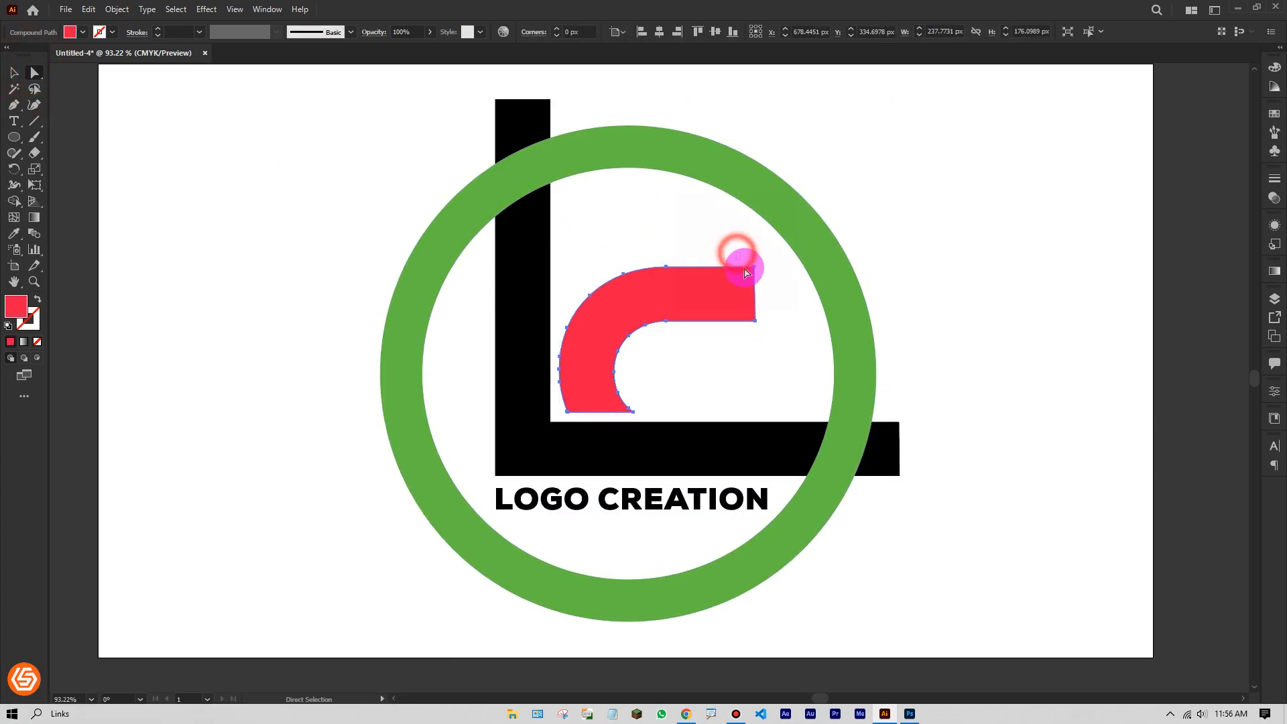
{"action": "left_click", "coordinate": [756, 322]}
{"action": "left_click_drag", "start_coordinate": [756, 323], "coordinate": [910, 323]}
- Select the red C, the black L and the green ring, and apply Offset Path to create outward offset copies
{"action": "left_click", "coordinate": [12, 73]}
{"action": "left_click", "coordinate": [237, 116]}
{"action": "left_click_drag", "start_coordinate": [348, 109], "coordinate": [914, 605]}
{"action": "left_click", "coordinate": [969, 545]}
{"action": "left_click", "coordinate": [713, 279]}
{"action": "left_click", "coordinate": [523, 247], "text": "shift"}
{"action": "left_click", "coordinate": [623, 138], "text": "shift"}
{"action": "left_click", "coordinate": [117, 14]}
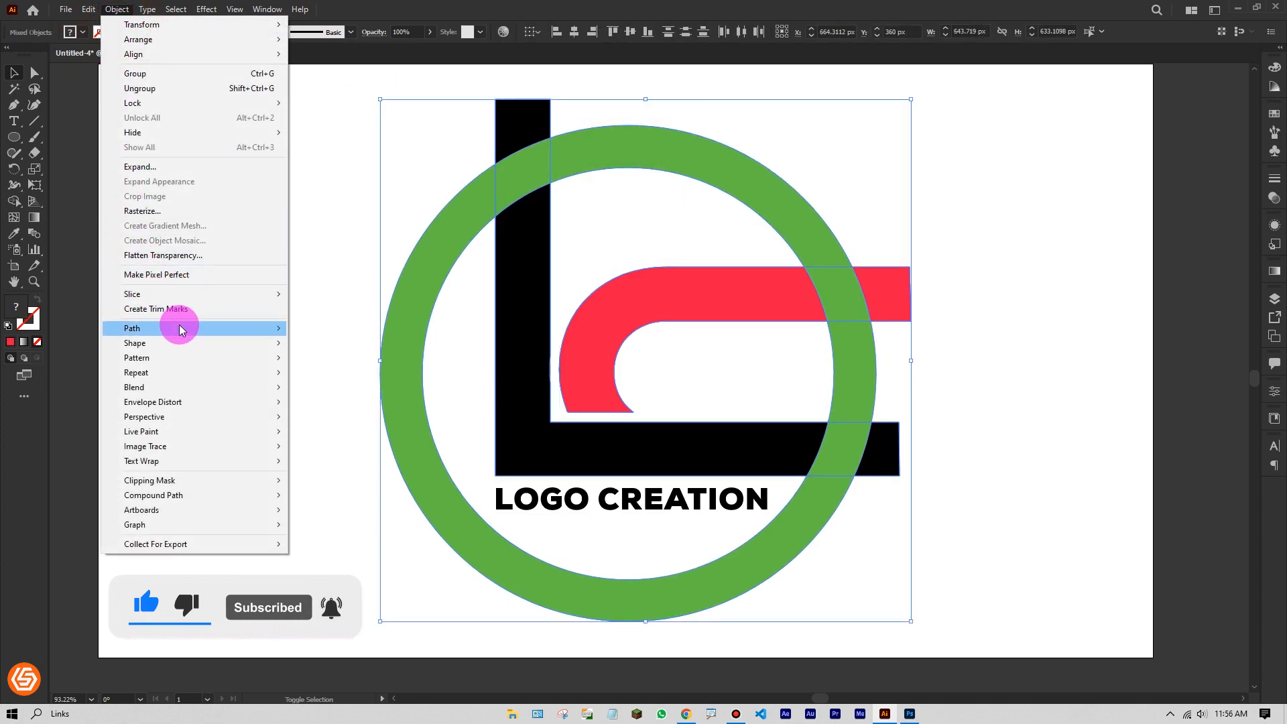
{"action": "mouse_move", "coordinate": [181, 331]}
{"action": "left_click", "coordinate": [339, 375]}
{"action": "left_click", "coordinate": [218, 477]}
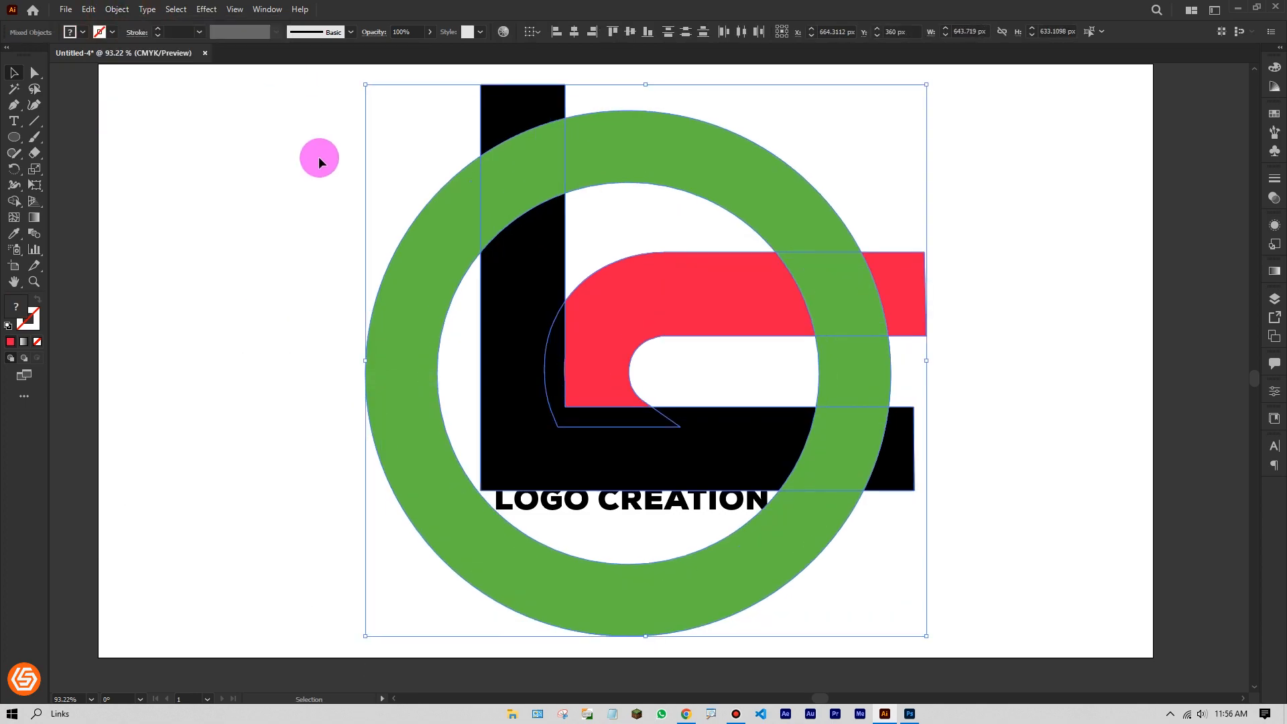
- Select all the artwork and use Shape Builder to remove the ring's outer offset rim and the L's stem above the ring
{"action": "left_click_drag", "start_coordinate": [314, 135], "coordinate": [955, 587]}
{"action": "right_click", "coordinate": [14, 200]}
{"action": "left_click", "coordinate": [42, 202]}
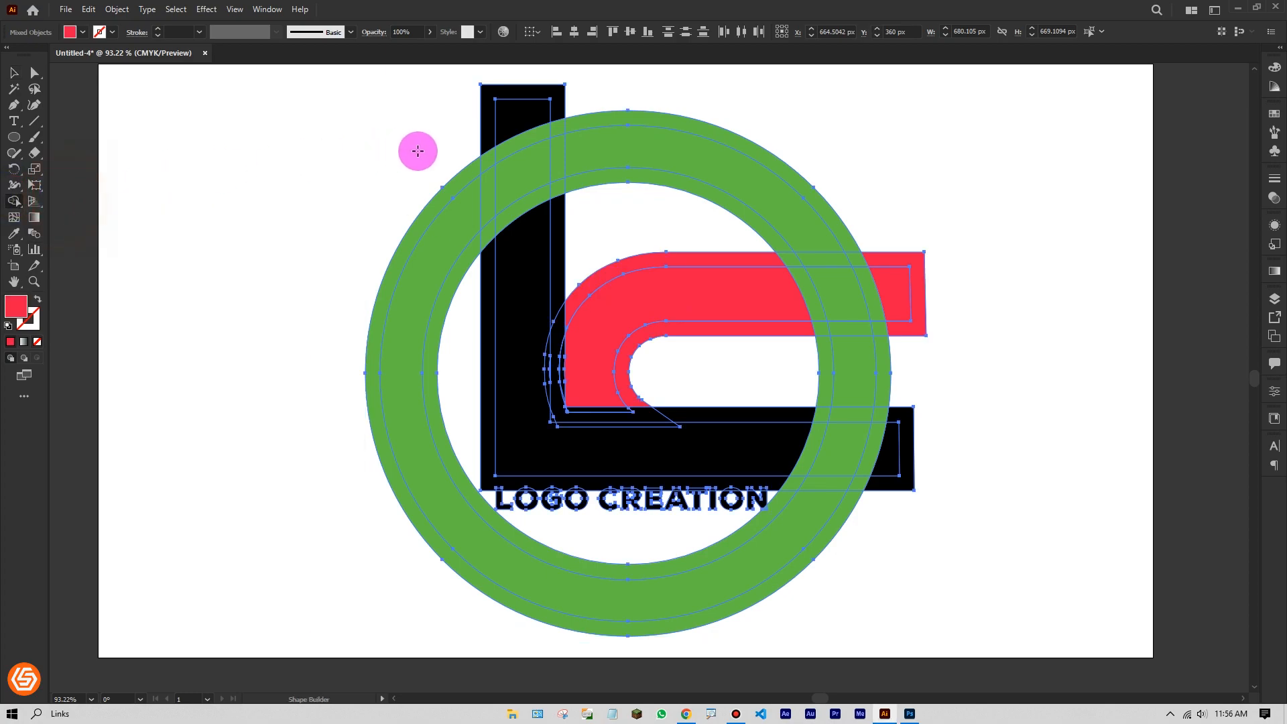
{"action": "left_click", "coordinate": [488, 125], "text": "alt"}
{"action": "left_click", "coordinate": [479, 166], "text": "alt"}
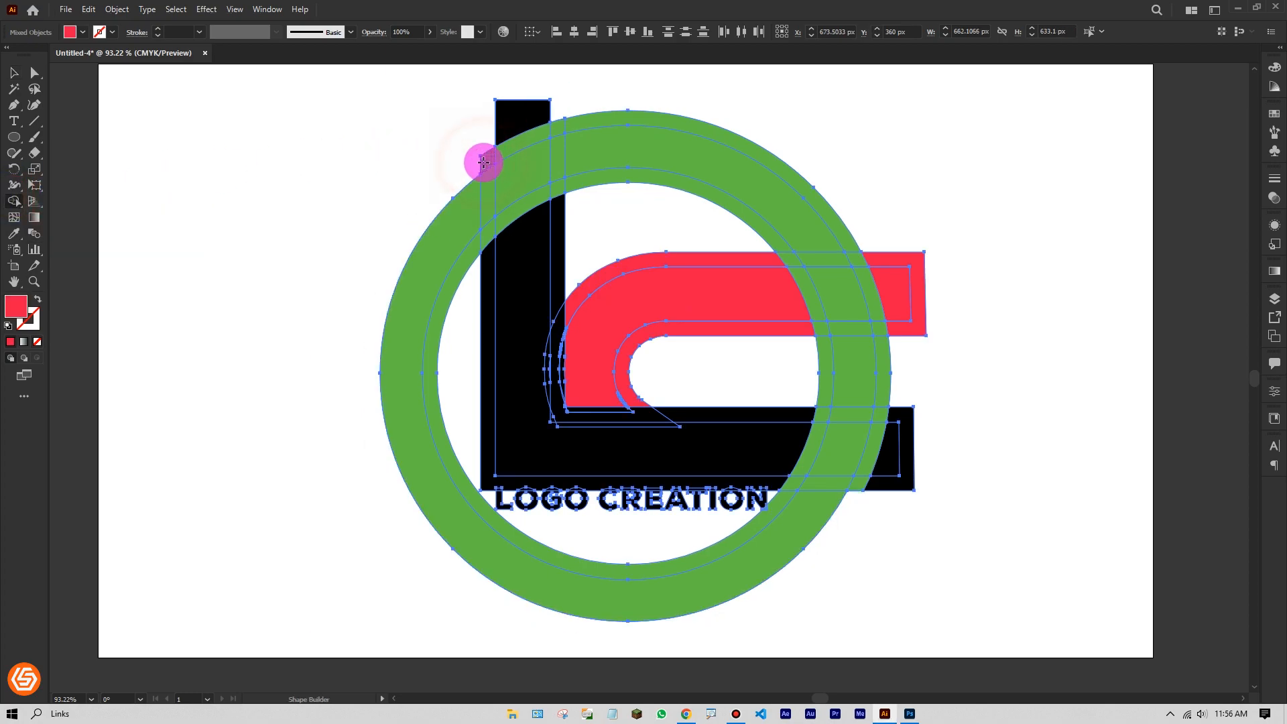
{"action": "left_click", "coordinate": [529, 129], "text": "alt"}
{"action": "left_click", "coordinate": [560, 121], "text": "alt"}
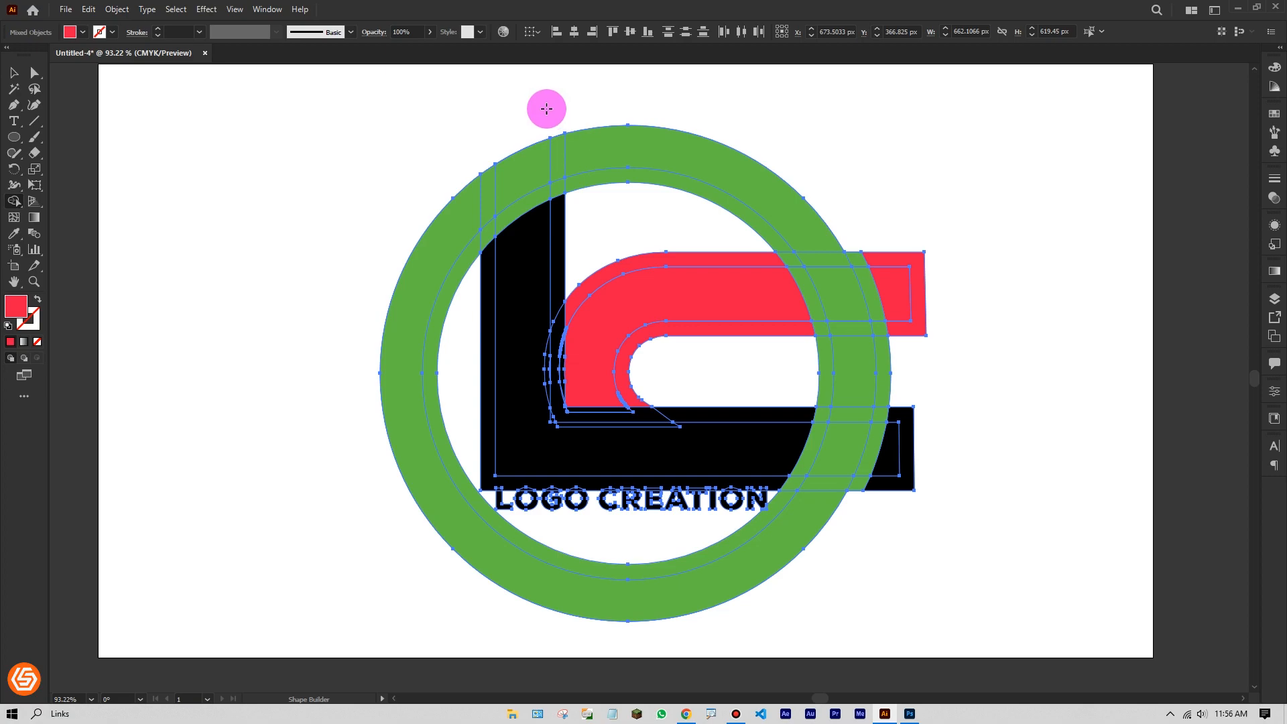
- Remove the letter arm ends beyond the ring and the offset strips around the C with Shape Builder
{"action": "mouse_move", "coordinate": [883, 344]}
{"action": "left_mouse_down", "text": "alt"}
{"action": "mouse_move", "coordinate": [887, 502]}
{"action": "mouse_move", "coordinate": [875, 434]}
{"action": "left_mouse_up", "text": "alt"}
{"action": "left_click_drag", "start_coordinate": [806, 414], "coordinate": [654, 413], "text": "alt"}
{"action": "left_click", "coordinate": [626, 379], "text": "alt"}
{"action": "key", "text": "ctrl+z"}
{"action": "key", "text": "ctrl+z"}
{"action": "left_click", "coordinate": [624, 397], "text": "alt"}
{"action": "left_click_drag", "start_coordinate": [557, 304], "coordinate": [555, 385], "text": "alt"}
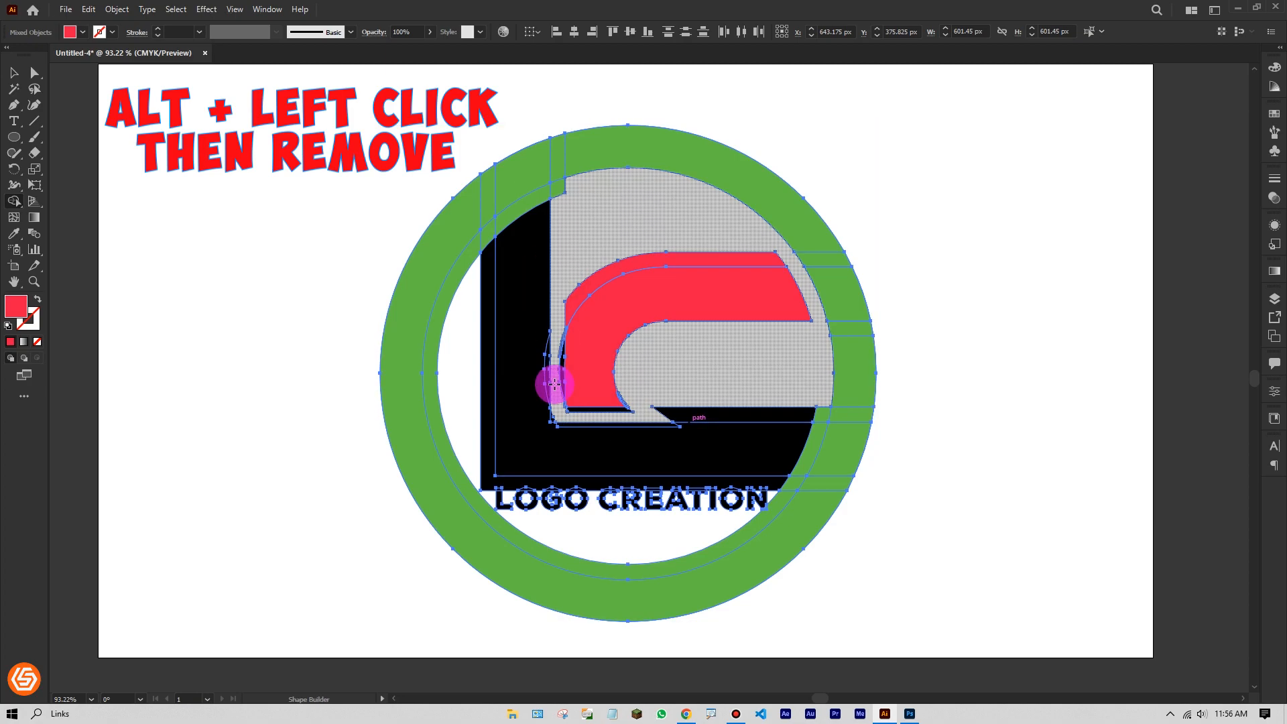
- Remove the leftover offset strips along the upper and lower edges of the L's foot
{"action": "left_click", "coordinate": [705, 412], "text": "alt"}
{"action": "left_click", "coordinate": [822, 415], "text": "alt"}
{"action": "left_click", "coordinate": [771, 514], "text": "alt"}
{"action": "mouse_move", "coordinate": [790, 487]}
{"action": "left_mouse_down", "text": "alt"}
{"action": "mouse_move", "coordinate": [604, 480]}
{"action": "mouse_move", "coordinate": [771, 456]}
{"action": "left_mouse_up", "text": "alt"}
- Remove the offset strips beside the L's stem and cut a gap through the ring along the stem's inner side
{"action": "mouse_move", "coordinate": [548, 364]}
{"action": "left_mouse_down"}
{"action": "mouse_move", "coordinate": [554, 426]}
{"action": "mouse_move", "coordinate": [590, 426]}
{"action": "mouse_move", "coordinate": [594, 411]}
{"action": "mouse_move", "coordinate": [562, 372]}
{"action": "mouse_move", "coordinate": [577, 395]}
{"action": "mouse_move", "coordinate": [587, 367]}
{"action": "left_mouse_up"}
{"action": "key", "text": "ctrl+z"}
{"action": "left_click", "coordinate": [571, 301], "text": "alt"}
{"action": "key", "text": "ctrl+z"}
{"action": "left_click", "coordinate": [559, 188], "text": "alt"}
{"action": "left_click_drag", "start_coordinate": [535, 237], "coordinate": [468, 227]}
{"action": "left_click", "coordinate": [559, 162], "text": "alt"}
- Merge the L with the adjoining ring sections into a single red shape using Shape Builder
{"action": "mouse_move", "coordinate": [830, 370]}
{"action": "left_mouse_down"}
{"action": "mouse_move", "coordinate": [848, 382]}
{"action": "mouse_move", "coordinate": [833, 495]}
{"action": "left_mouse_up"}
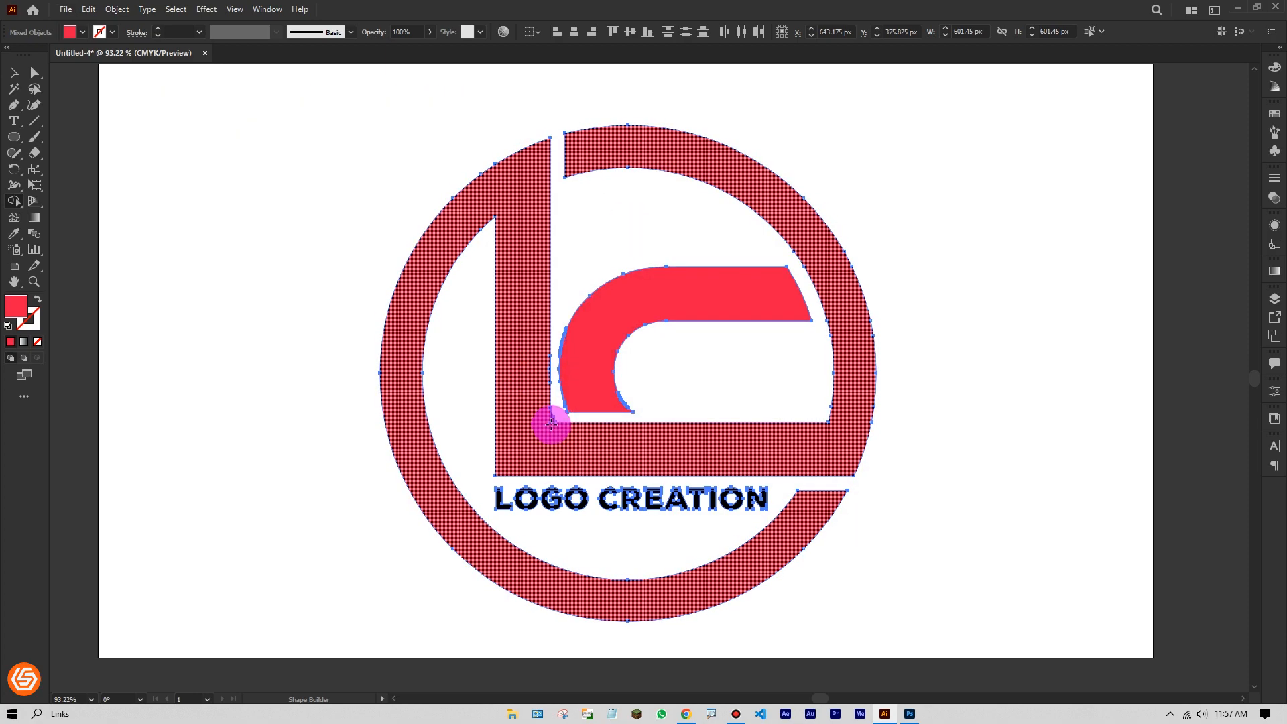
{"action": "scroll", "coordinate": [551, 424], "scroll_direction": "up", "scroll_amount": 3}
{"action": "left_click", "coordinate": [743, 370]}
{"action": "scroll", "coordinate": [731, 349], "scroll_direction": "down", "scroll_amount": 4}
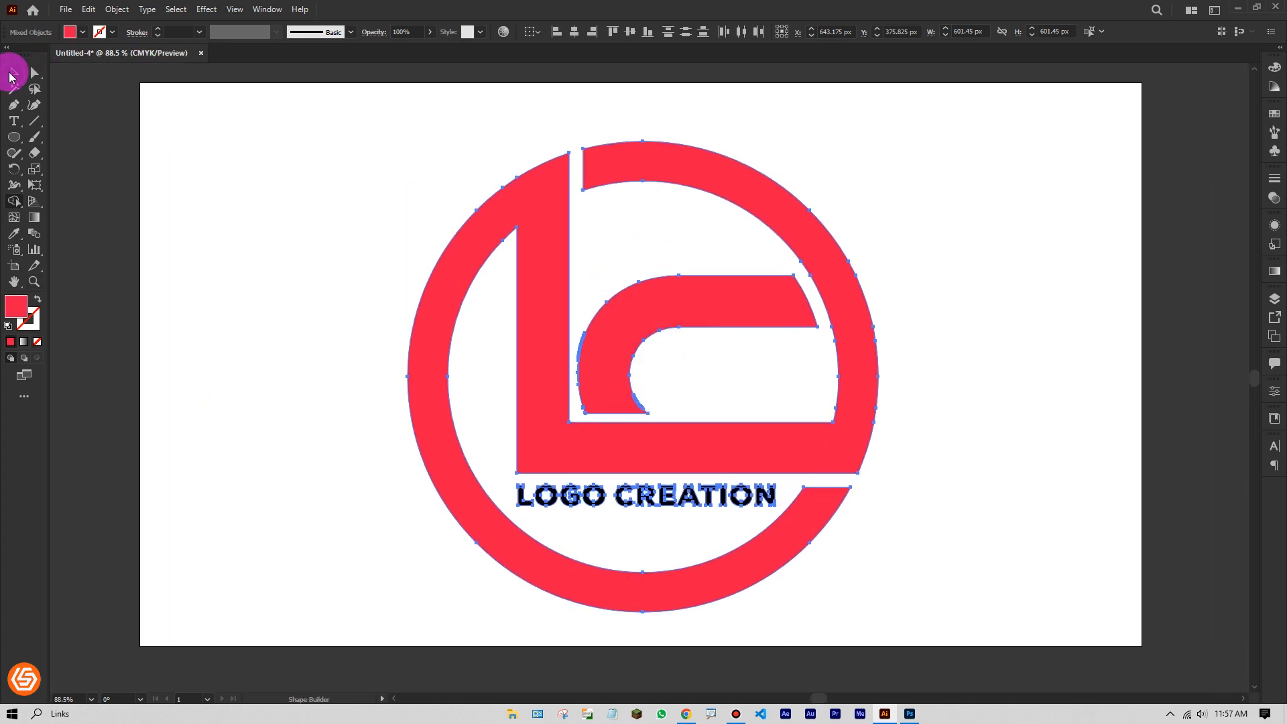
- Reselect all the artwork and recolour the LOGO CREATION letters red with Shape Builder
{"action": "left_click", "coordinate": [12, 74]}
{"action": "left_click", "coordinate": [243, 165]}
{"action": "scroll", "coordinate": [670, 481], "scroll_direction": "right", "scroll_amount": 1}
{"action": "key", "text": "ctrl+a"}
{"action": "left_click", "coordinate": [14, 201]}
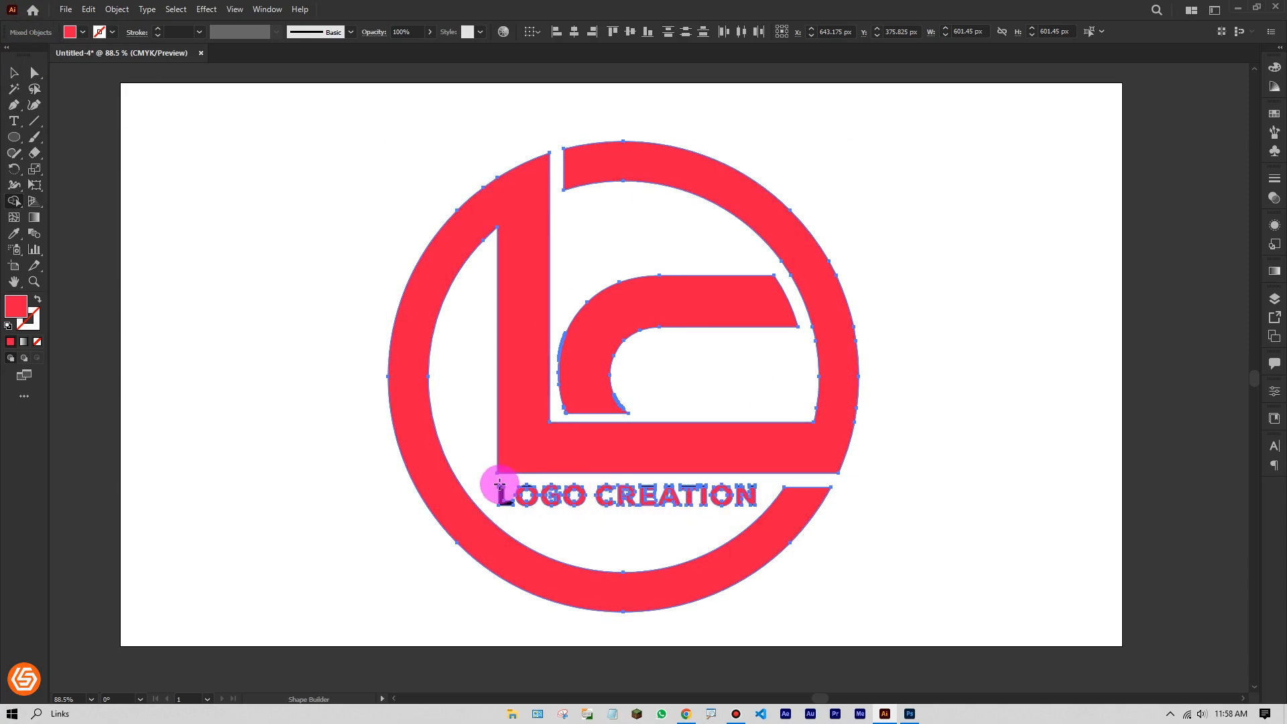
- Merge the remaining black fragments along the upper edges of the LOGO CREATION letters into the red shapes
{"action": "scroll", "coordinate": [532, 488], "scroll_direction": "up", "scroll_amount": 1}
{"action": "left_click", "coordinate": [14, 72]}
{"action": "left_click", "coordinate": [136, 122]}
{"action": "left_click", "coordinate": [678, 502]}
{"action": "key", "text": "shift+m"}
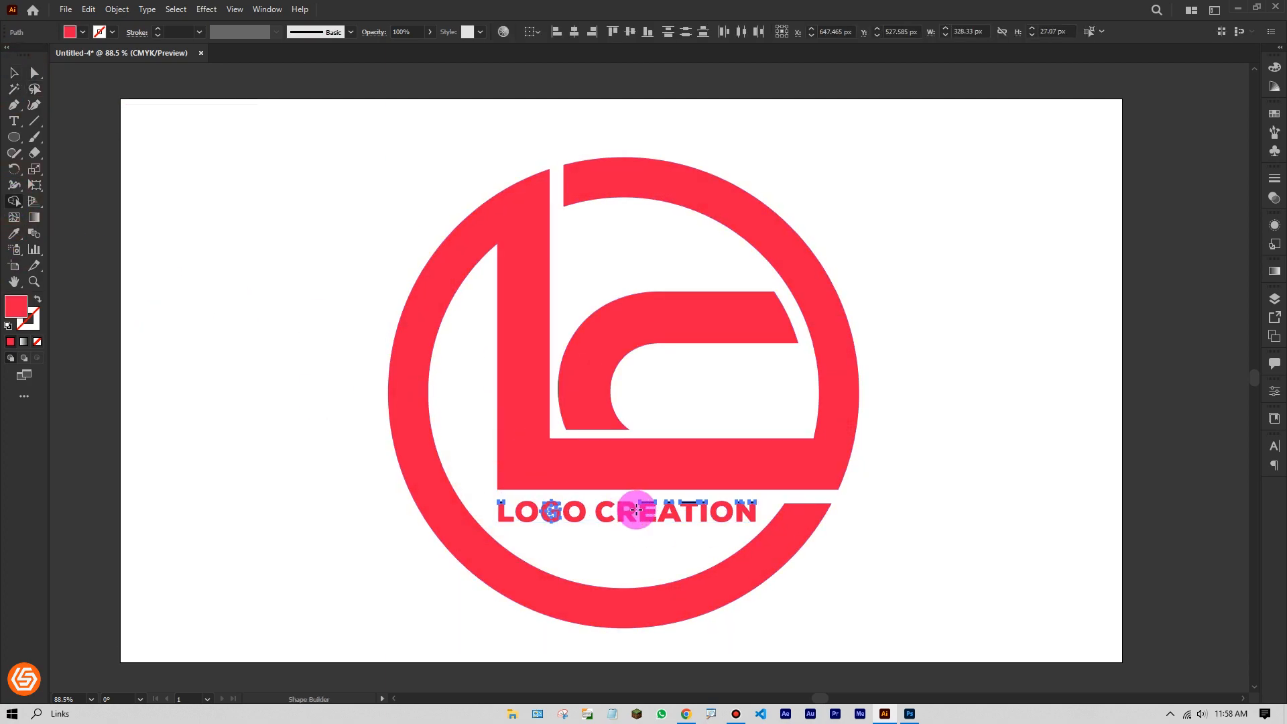
{"action": "key", "text": "ctrl+a"}
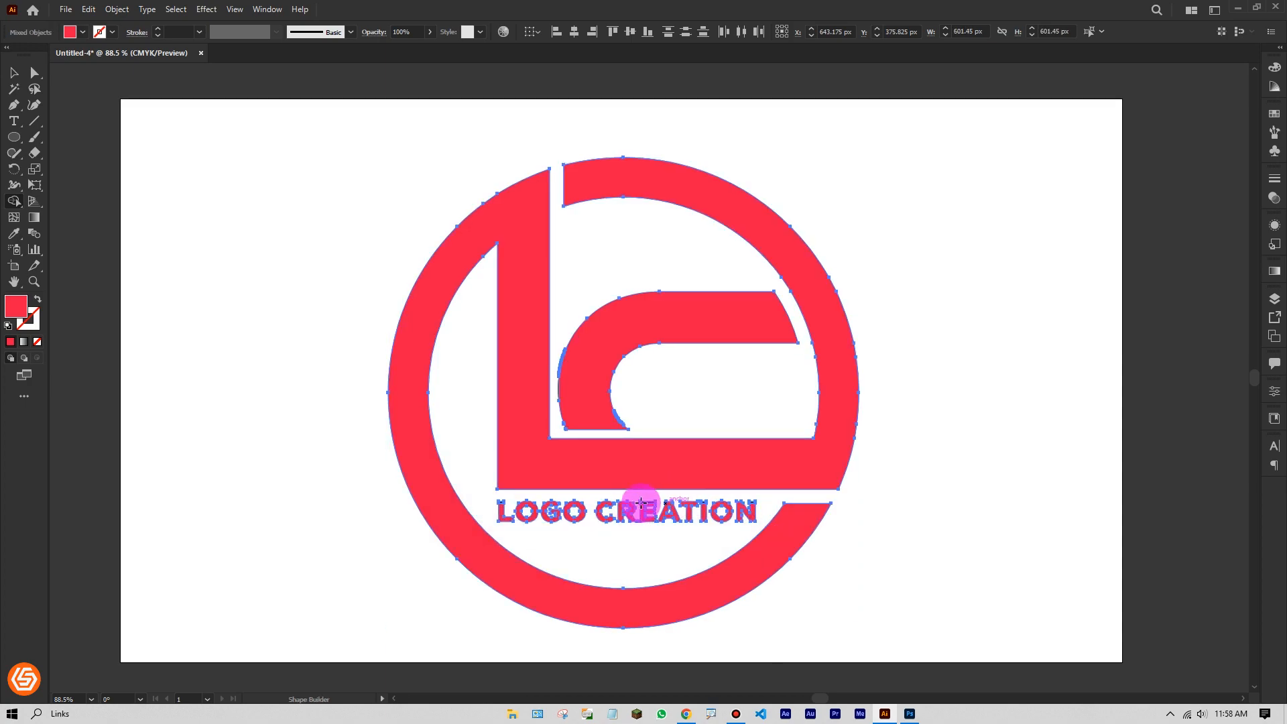
{"action": "left_click_drag", "start_coordinate": [643, 498], "coordinate": [666, 498]}
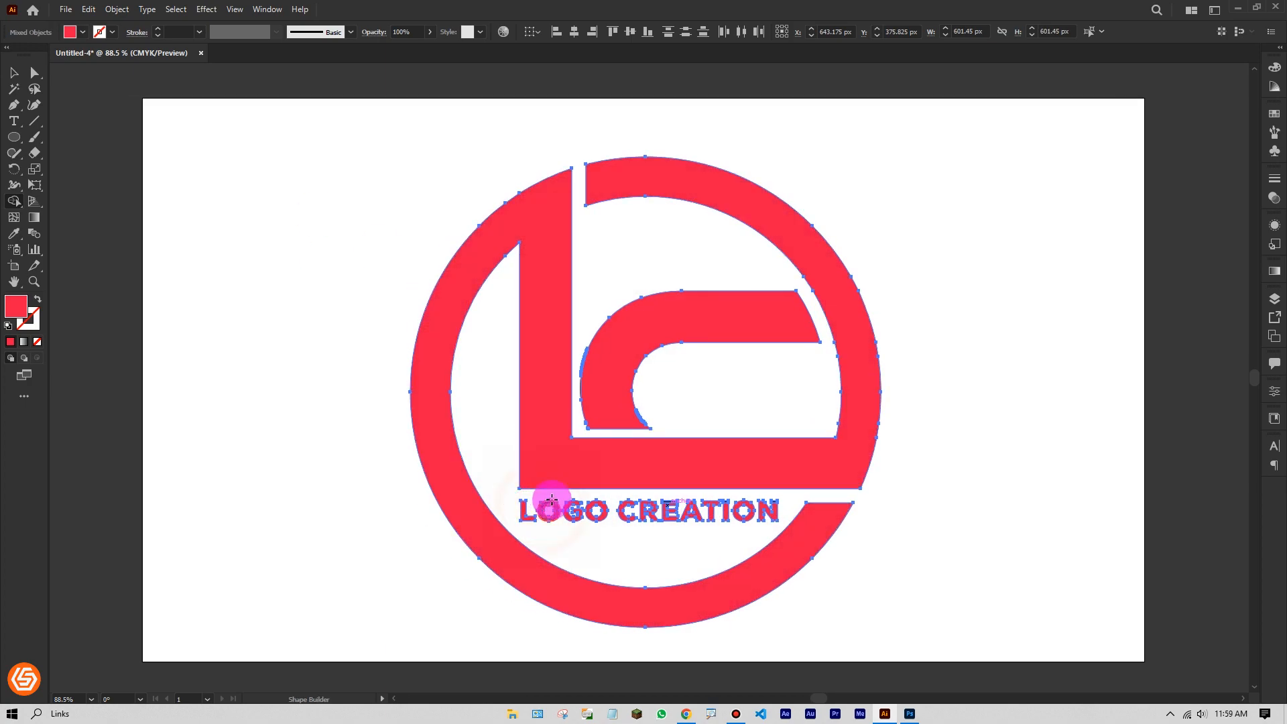
- Clean up the last fragments on the final letters of CREATION with Shape Builder
{"action": "key", "text": "v"}
{"action": "left_click", "coordinate": [708, 535]}
{"action": "left_click_drag", "start_coordinate": [824, 480], "coordinate": [779, 501]}
{"action": "key", "text": "ctrl+z"}
{"action": "left_click", "coordinate": [778, 508]}
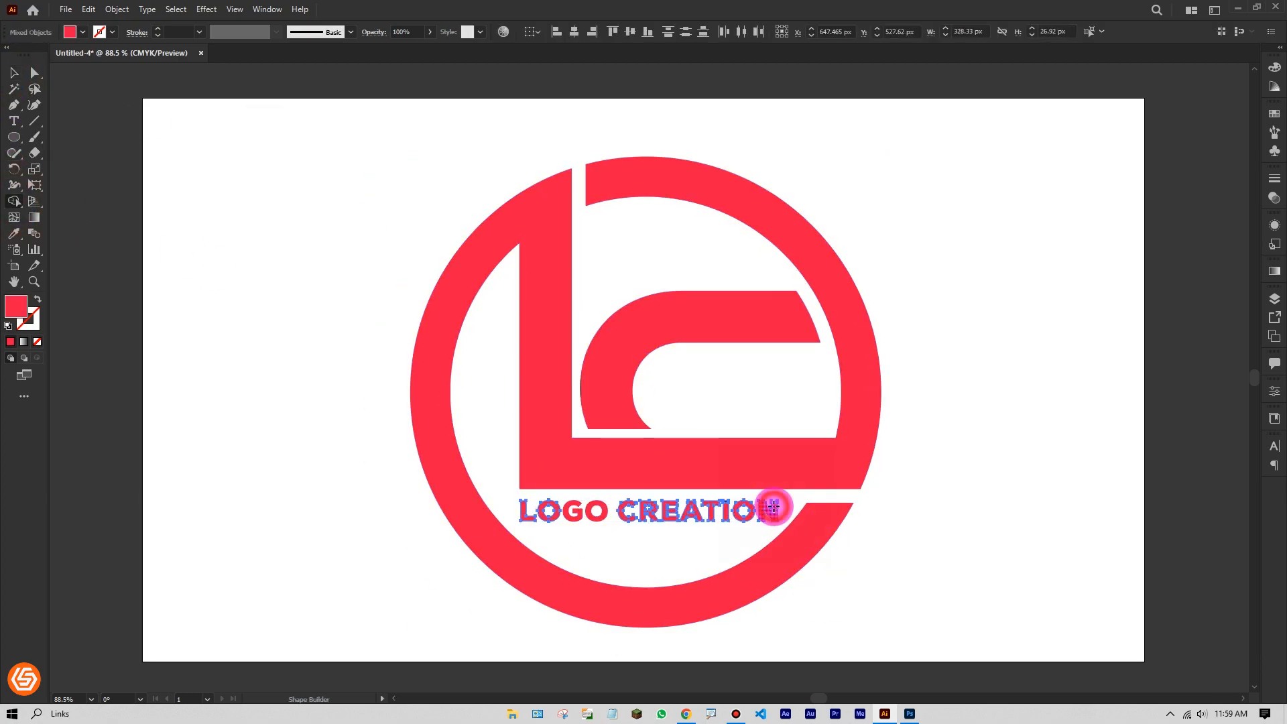
{"action": "left_click", "coordinate": [14, 201]}
{"action": "left_click", "coordinate": [726, 513]}
- Select the whole logo and resize it proportionally about its centre
{"action": "left_click", "coordinate": [13, 75]}
{"action": "left_click", "coordinate": [465, 205]}
{"action": "left_click_drag", "start_coordinate": [344, 137], "coordinate": [745, 513]}
{"action": "left_click_drag", "start_coordinate": [881, 392], "coordinate": [825, 460]}
{"action": "left_click", "coordinate": [694, 490]}
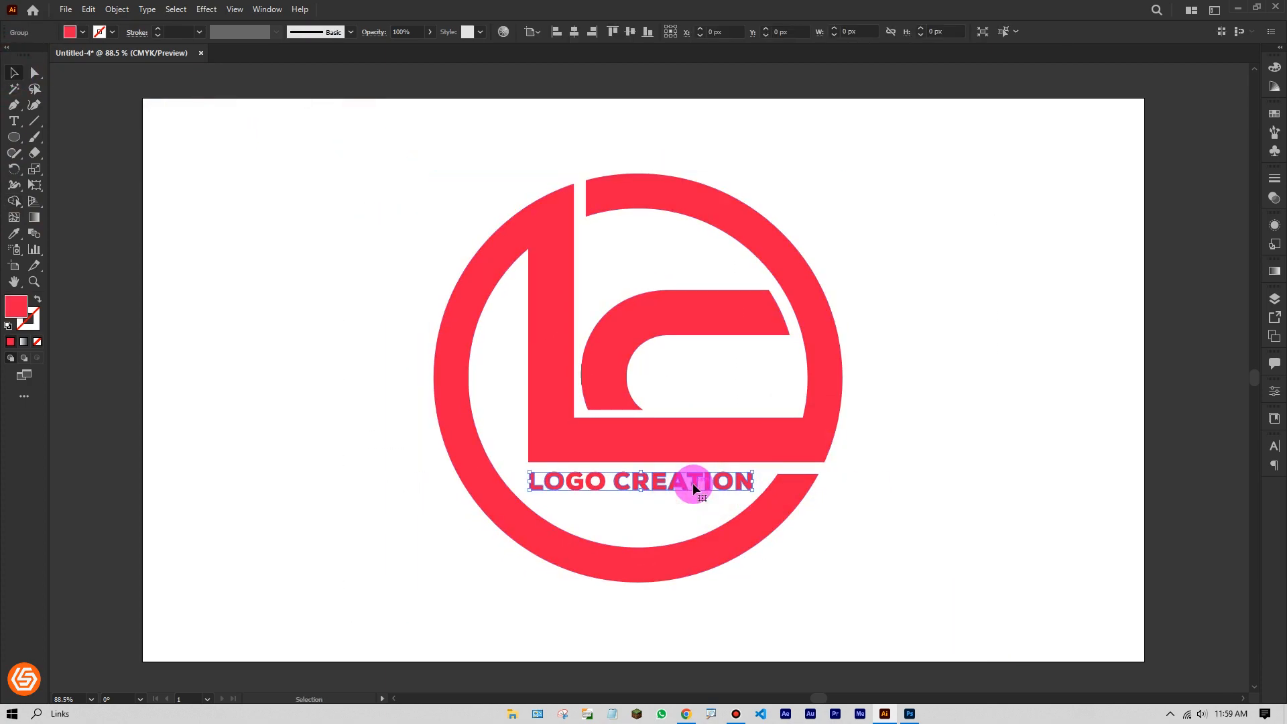
{"action": "key", "text": "ctrl+a"}
{"action": "left_click_drag", "start_coordinate": [845, 372], "coordinate": [875, 377]}
- Select the LOGO CREATION text and enlarge it slightly beneath the L's foot
{"action": "key", "text": "ctrl+shift+a"}
{"action": "left_click", "coordinate": [621, 508]}
{"action": "left_click_drag", "start_coordinate": [770, 500], "coordinate": [775, 494]}
- Fine-tune the size of the complete logo on the artboard and deselect it
{"action": "left_click_drag", "start_coordinate": [360, 149], "coordinate": [983, 621]}
{"action": "left_click_drag", "start_coordinate": [868, 374], "coordinate": [847, 380]}
{"action": "left_click_drag", "start_coordinate": [374, 121], "coordinate": [977, 604]}
{"action": "left_click_drag", "start_coordinate": [833, 427], "coordinate": [833, 433]}
{"action": "left_click", "coordinate": [936, 306]}
- Fill the whole logo with a linear gradient running from red to light orange
{"action": "left_click_drag", "start_coordinate": [332, 118], "coordinate": [959, 611]}
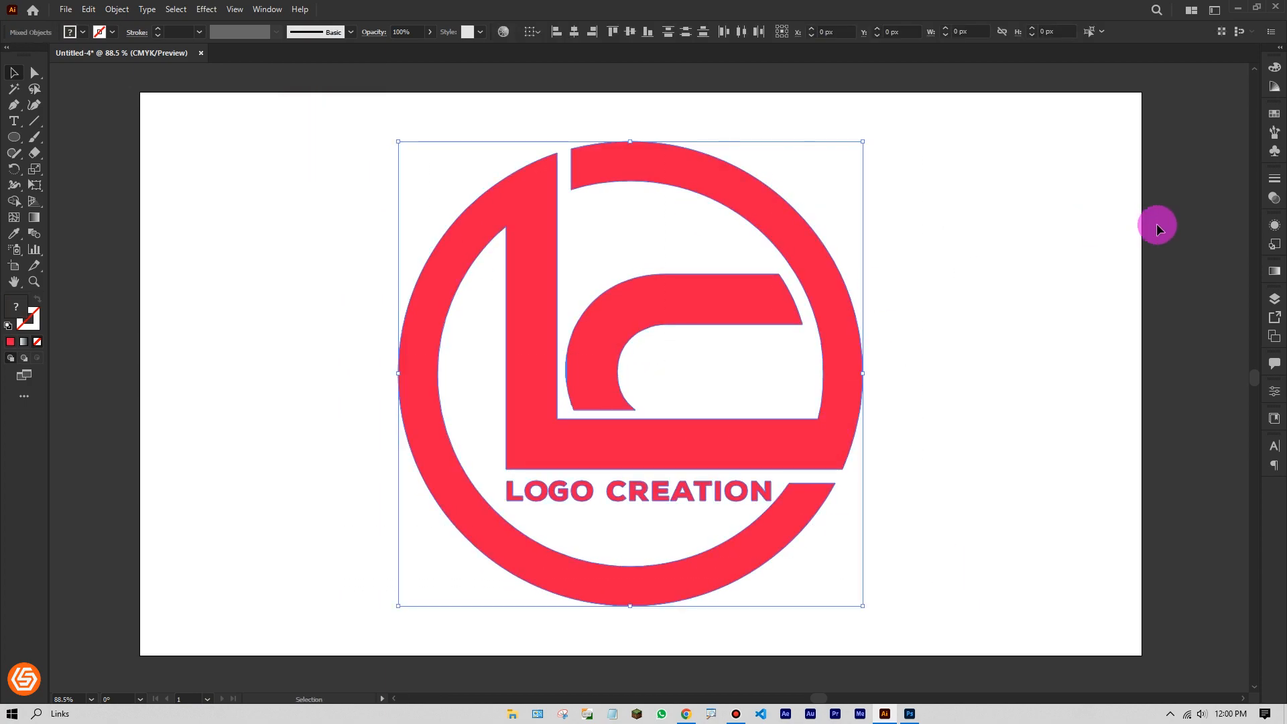
{"action": "left_click", "coordinate": [1275, 271]}
{"action": "left_click", "coordinate": [1125, 371]}
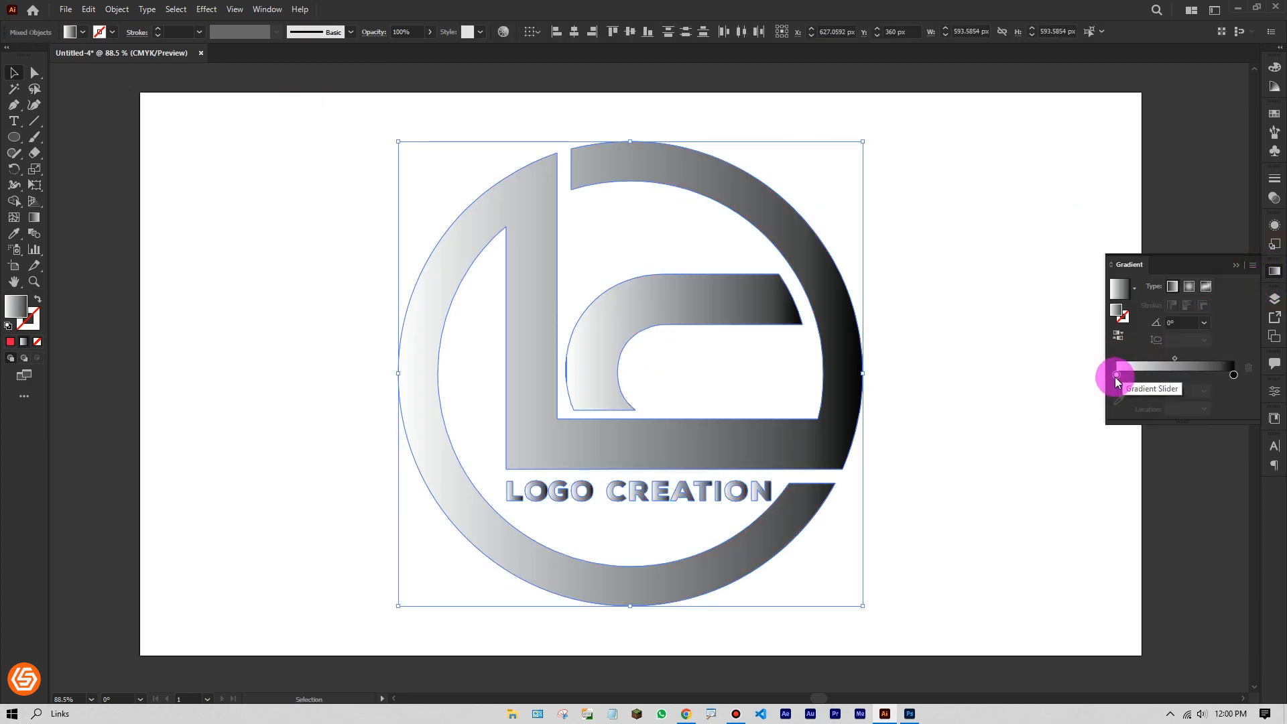
{"action": "double_click", "coordinate": [1117, 375]}
{"action": "left_click", "coordinate": [1099, 417]}
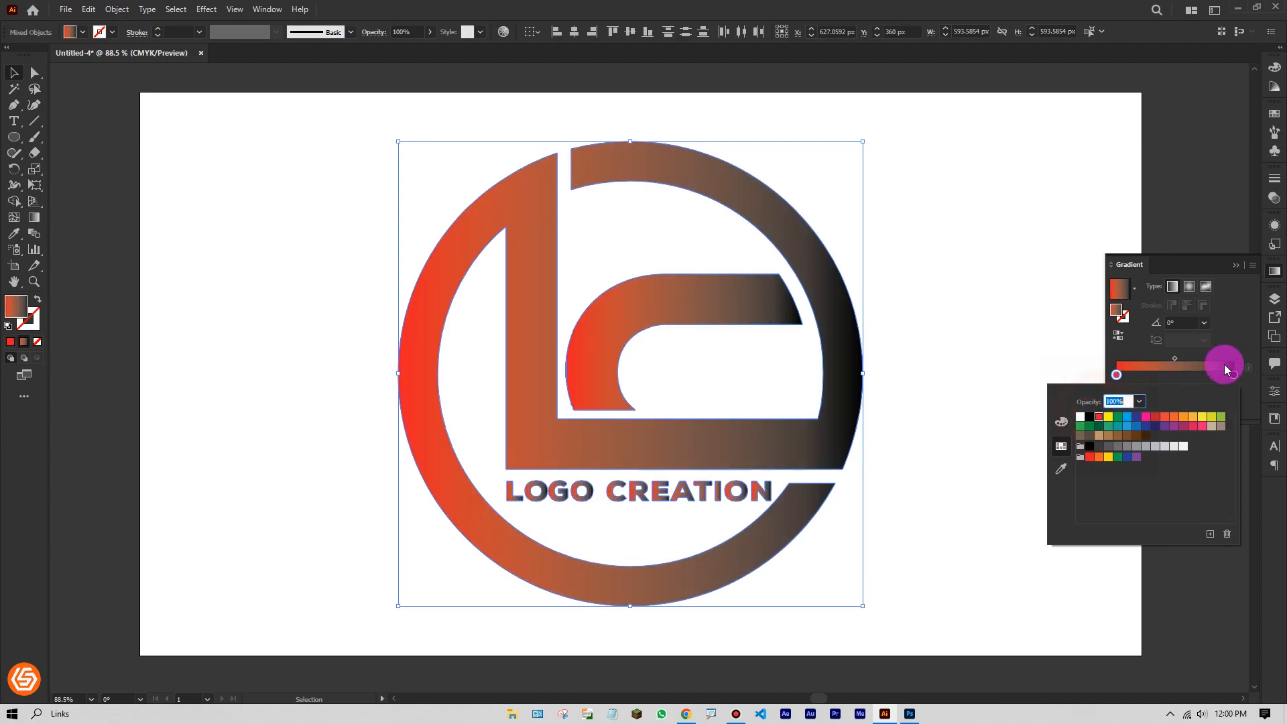
{"action": "double_click", "coordinate": [1235, 375]}
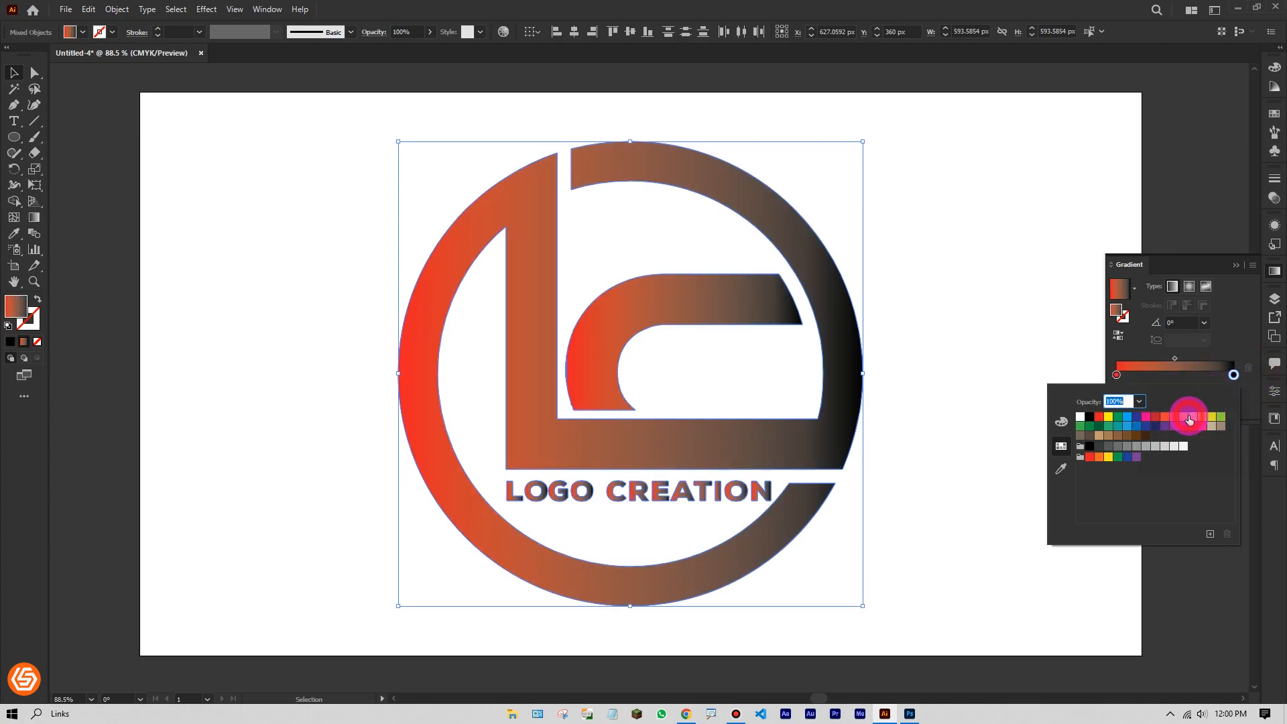
{"action": "left_click", "coordinate": [1194, 418]}
{"action": "left_click", "coordinate": [1237, 267]}
{"action": "left_click", "coordinate": [1237, 267]}
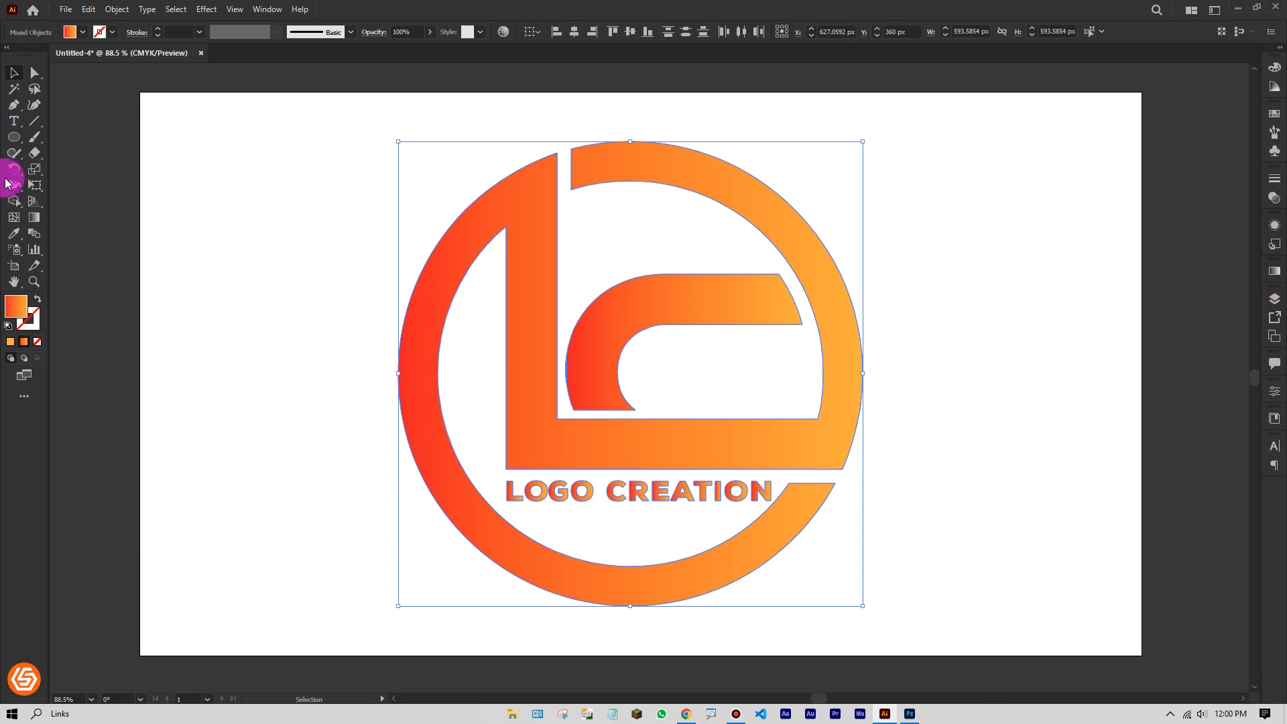
- Redraw the gradient diagonally across the whole logo, from its upper-left area to beyond its lower-right edge
{"action": "left_click", "coordinate": [35, 217]}
{"action": "left_click_drag", "start_coordinate": [375, 131], "coordinate": [942, 629]}
{"action": "left_click", "coordinate": [13, 71]}
{"action": "mouse_move", "coordinate": [356, 161]}
{"action": "left_mouse_down"}
{"action": "mouse_move", "coordinate": [632, 348]}
{"action": "mouse_move", "coordinate": [754, 355]}
{"action": "left_mouse_up"}
{"action": "left_click", "coordinate": [34, 217]}
{"action": "left_click_drag", "start_coordinate": [428, 134], "coordinate": [993, 625]}
{"action": "left_click", "coordinate": [13, 73]}
- Select the complete logo, enlarge it to nearly fill the artboard's height, and deselect it
{"action": "mouse_move", "coordinate": [284, 154]}
{"action": "left_mouse_down"}
{"action": "mouse_move", "coordinate": [819, 482]}
{"action": "mouse_move", "coordinate": [957, 609]}
{"action": "left_mouse_up"}
{"action": "left_click", "coordinate": [78, 7]}
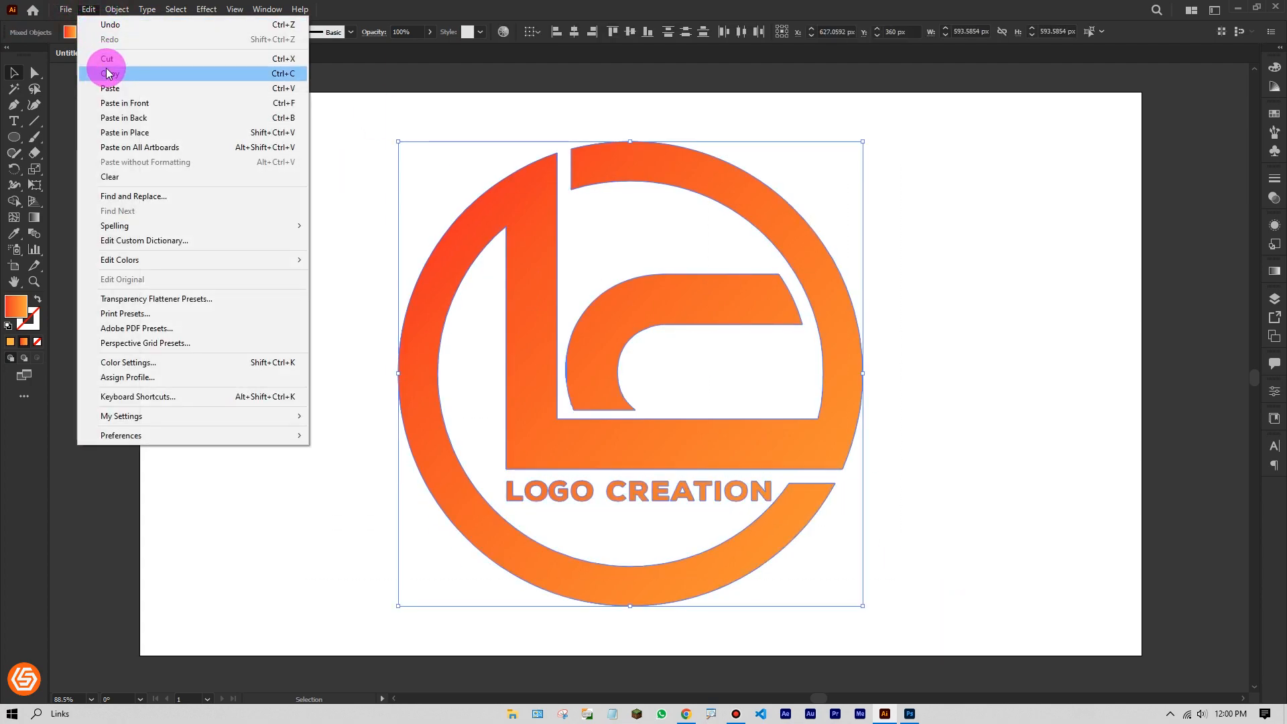
{"action": "left_click", "coordinate": [377, 104]}
{"action": "left_click_drag", "start_coordinate": [284, 118], "coordinate": [868, 368]}
{"action": "left_click", "coordinate": [1087, 408]}
- Copy the complete gradient logo to the clipboard and deselect it
{"action": "left_click_drag", "start_coordinate": [240, 134], "coordinate": [1034, 624]}
{"action": "left_click", "coordinate": [85, 10]}
{"action": "left_click", "coordinate": [108, 67]}
{"action": "left_click", "coordinate": [281, 188]}
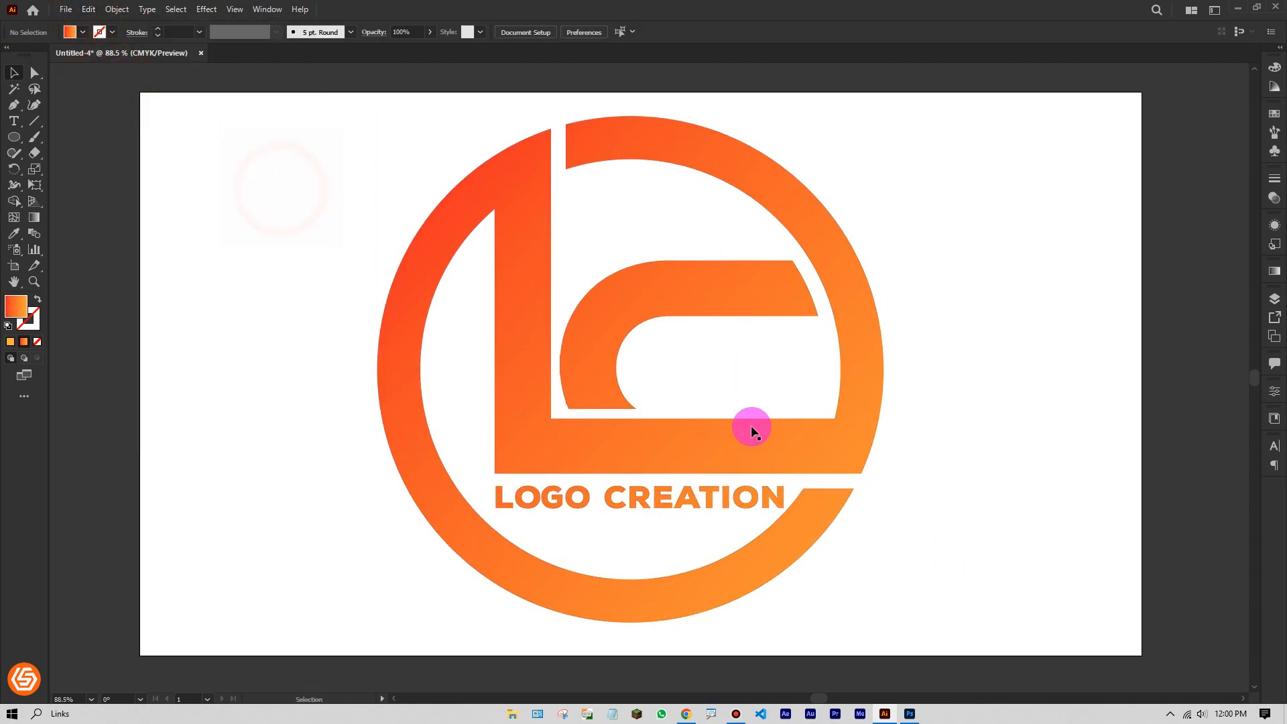
- Switch to Photoshop and open the mockup file LOGO HERE MOCUP BEST
{"action": "left_click", "coordinate": [912, 712]}
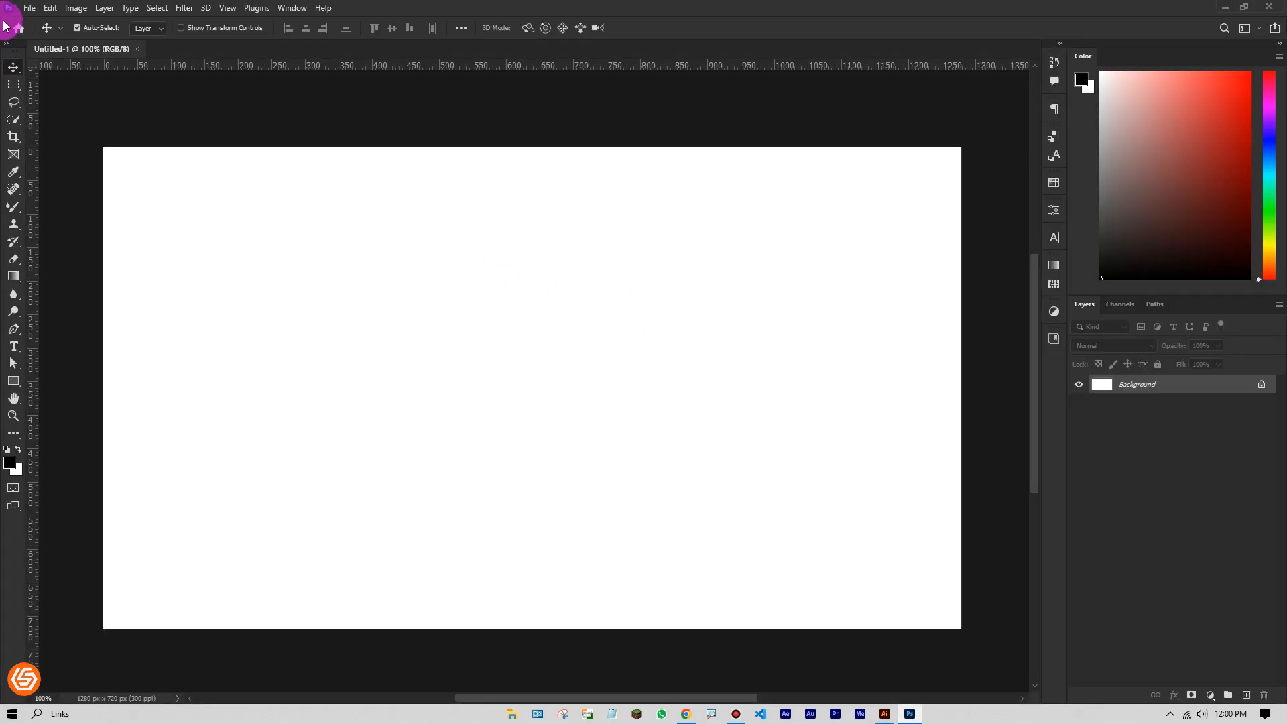
{"action": "left_click", "coordinate": [30, 9]}
{"action": "left_click", "coordinate": [42, 37]}
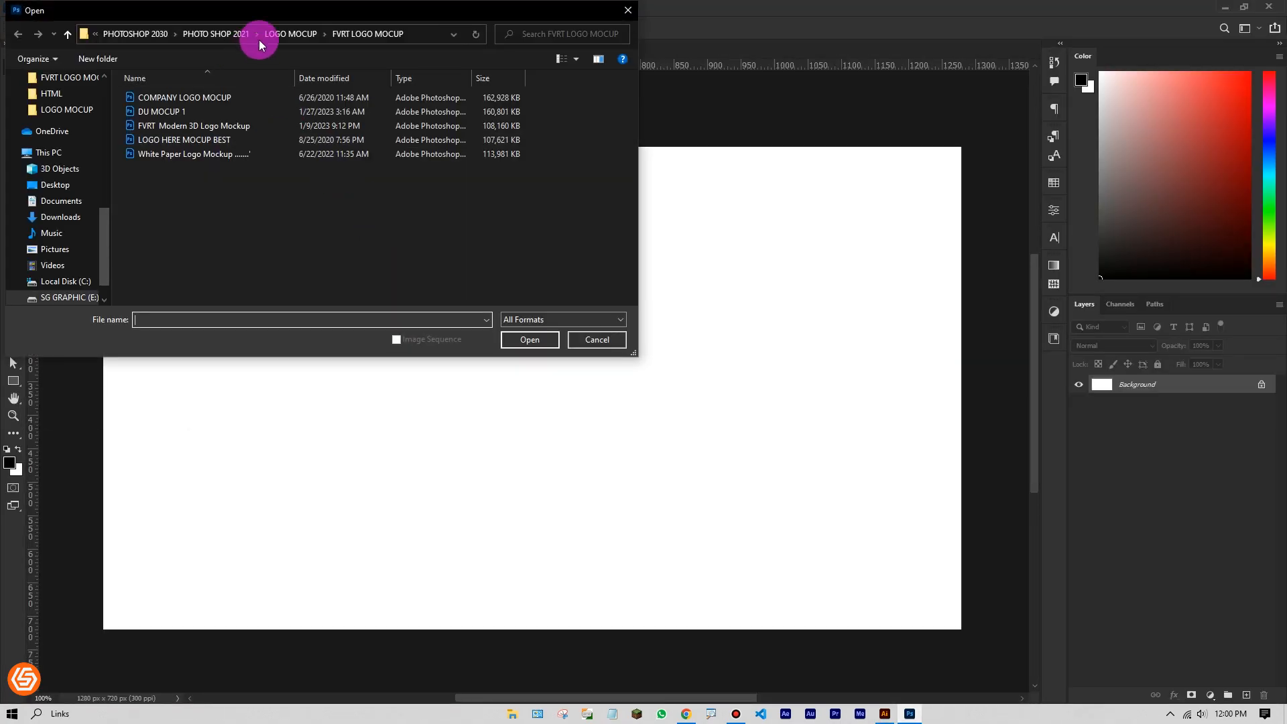
{"action": "double_click", "coordinate": [187, 120]}
{"action": "left_click", "coordinate": [191, 140]}
{"action": "left_click", "coordinate": [183, 126]}
{"action": "double_click", "coordinate": [195, 139]}
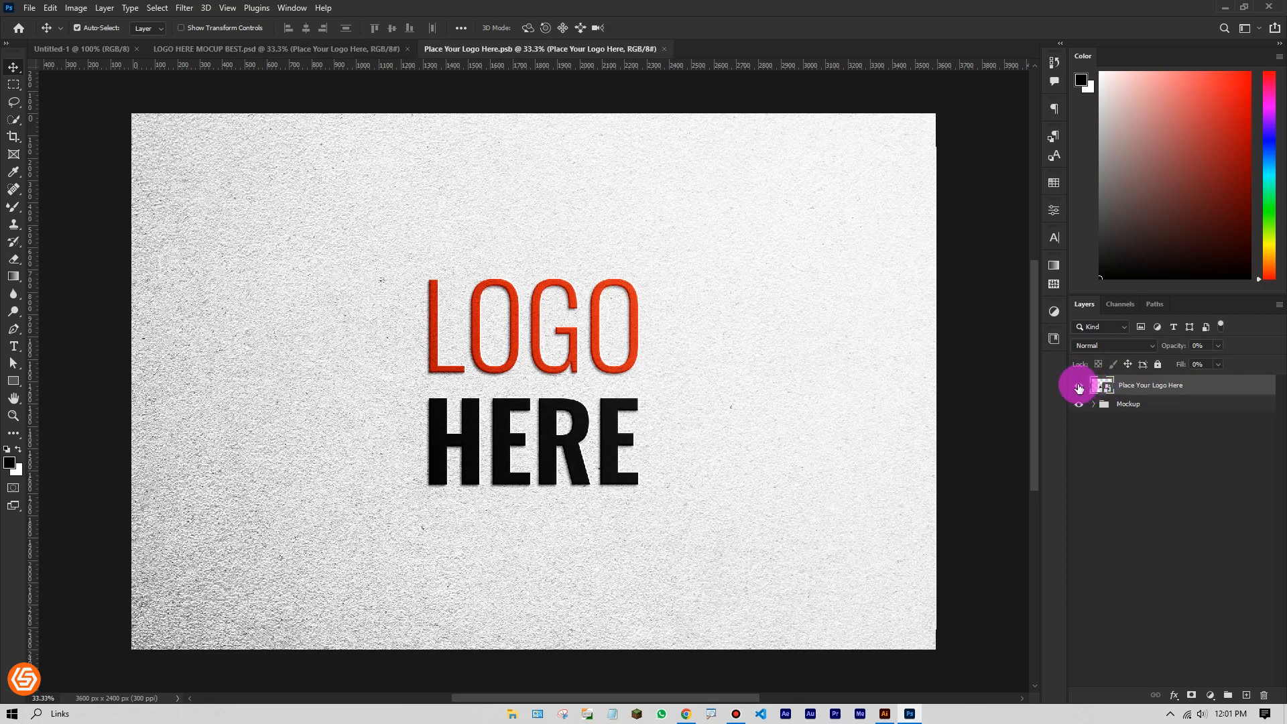
- In the smart object nested in Place Your Logo Here, hide the LOGO HERE group and paste the logo as a Smart Object
{"action": "double_click", "coordinate": [1110, 390]}
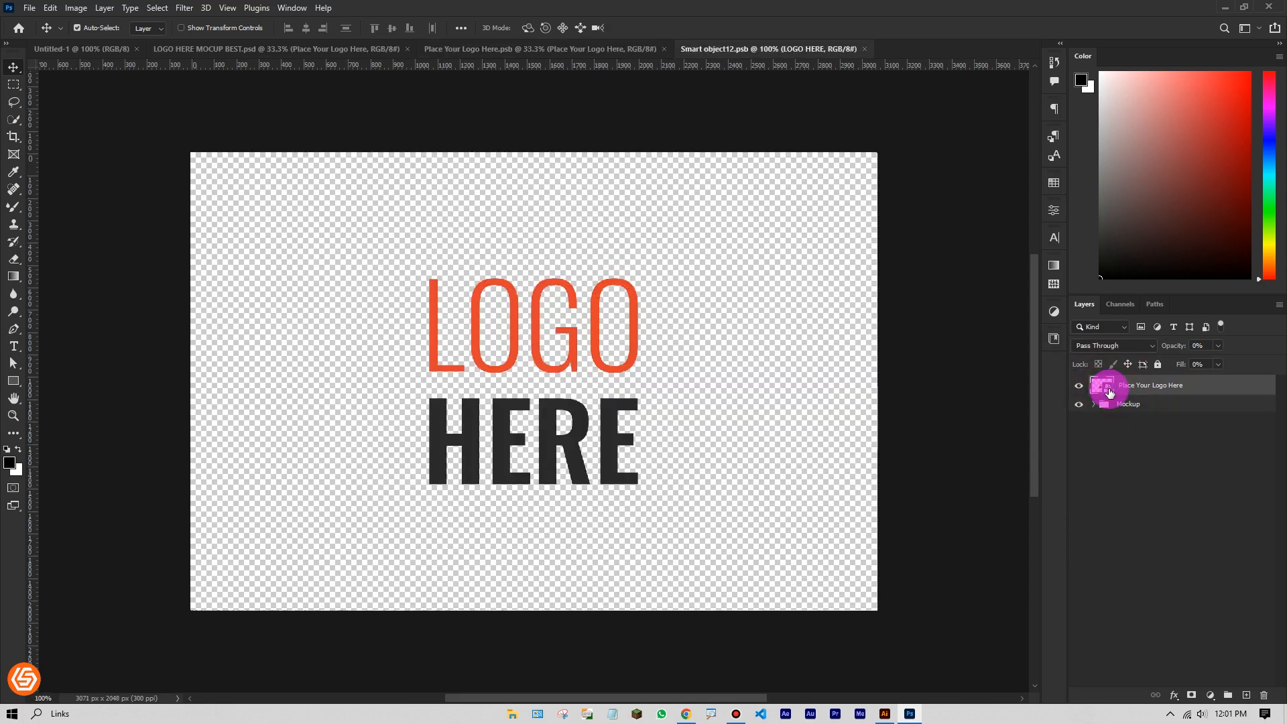
{"action": "left_click", "coordinate": [1079, 383]}
{"action": "left_click", "coordinate": [54, 7]}
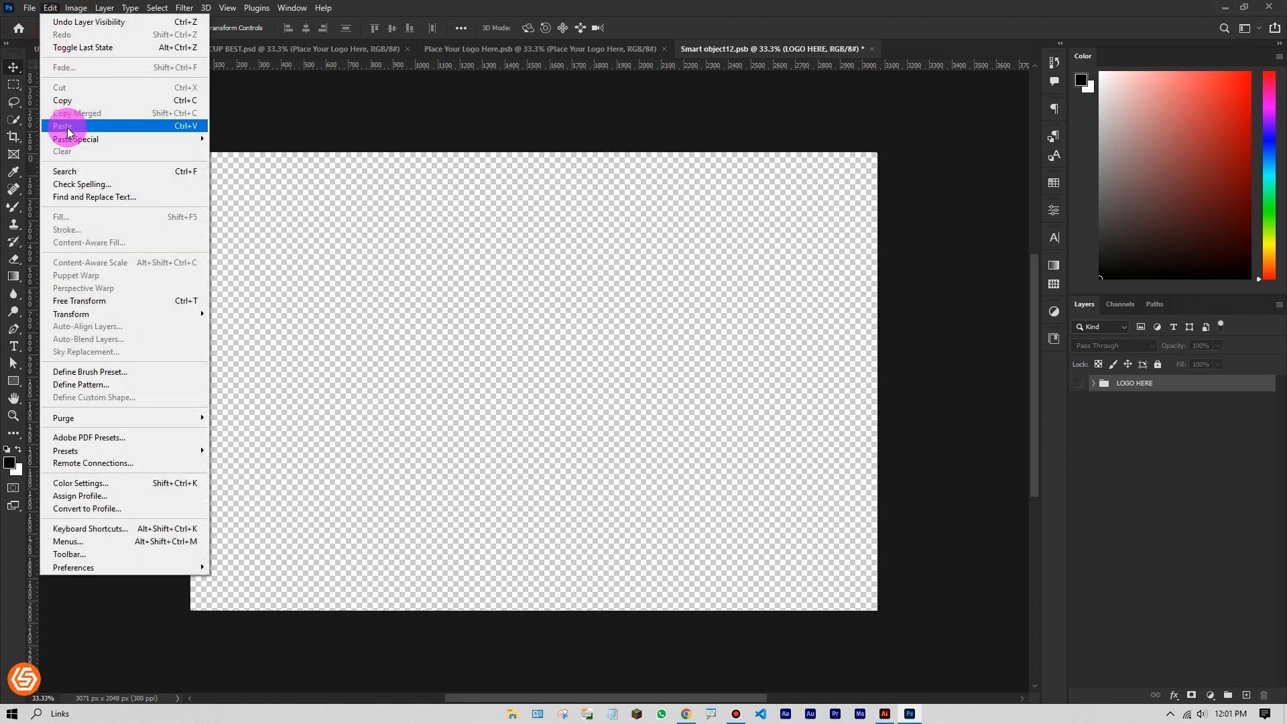
{"action": "left_click", "coordinate": [61, 125]}
{"action": "left_click", "coordinate": [694, 193]}
- Scale the pasted logo to 70.78%, commit it, and close the smart object with its changes saved to the mockup
{"action": "left_click_drag", "start_coordinate": [547, 156], "coordinate": [545, 191]}
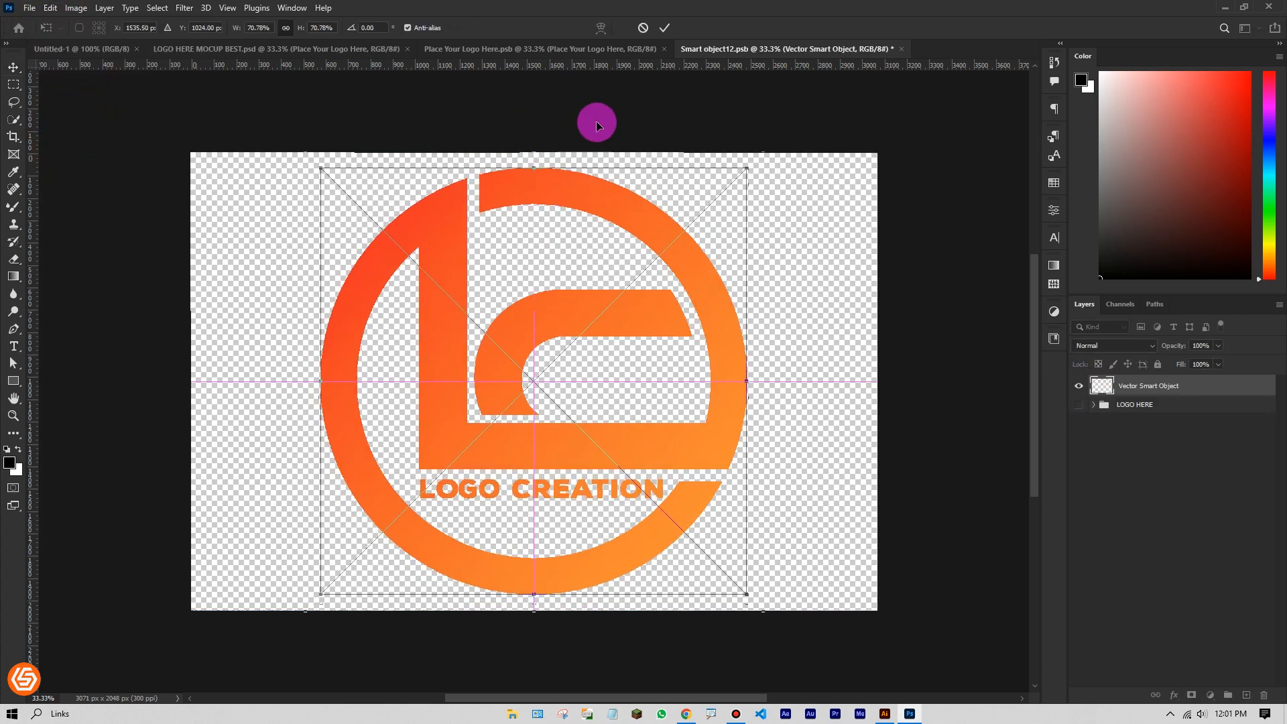
{"action": "left_click", "coordinate": [665, 28]}
{"action": "left_click", "coordinate": [902, 49]}
{"action": "left_click", "coordinate": [582, 265]}
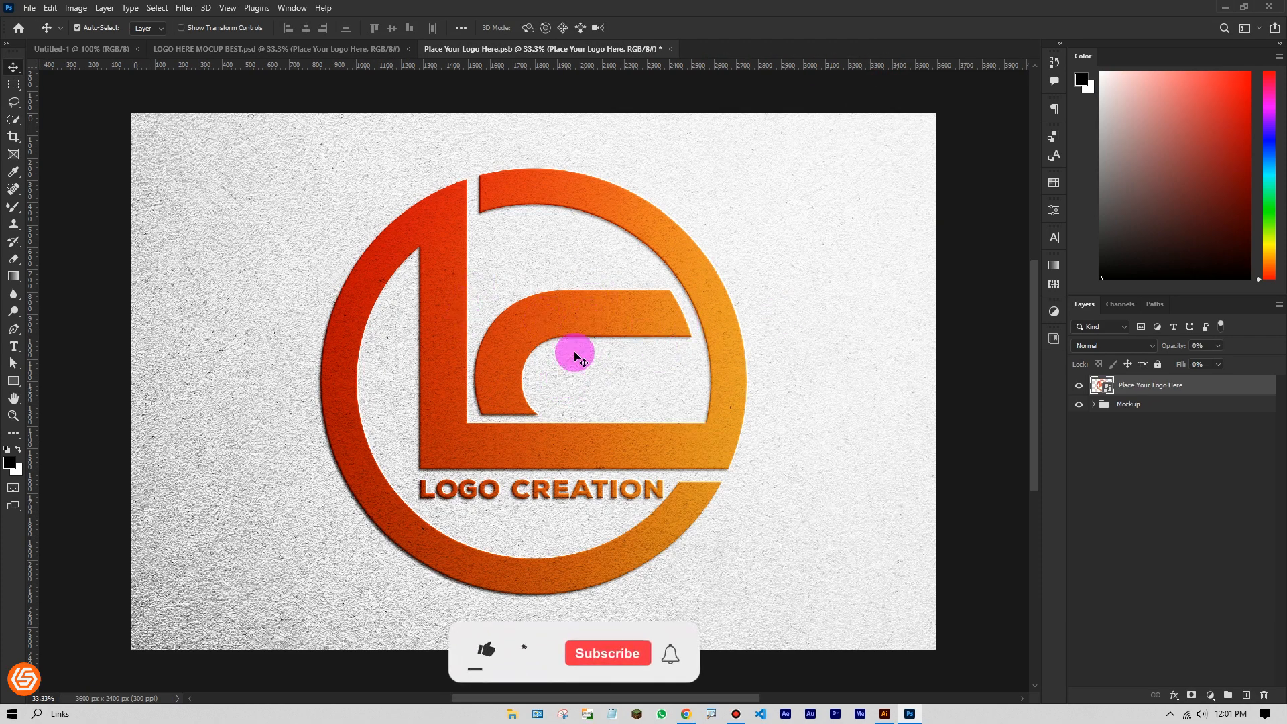
{"action": "left_click_drag", "start_coordinate": [589, 316], "coordinate": [585, 317]}
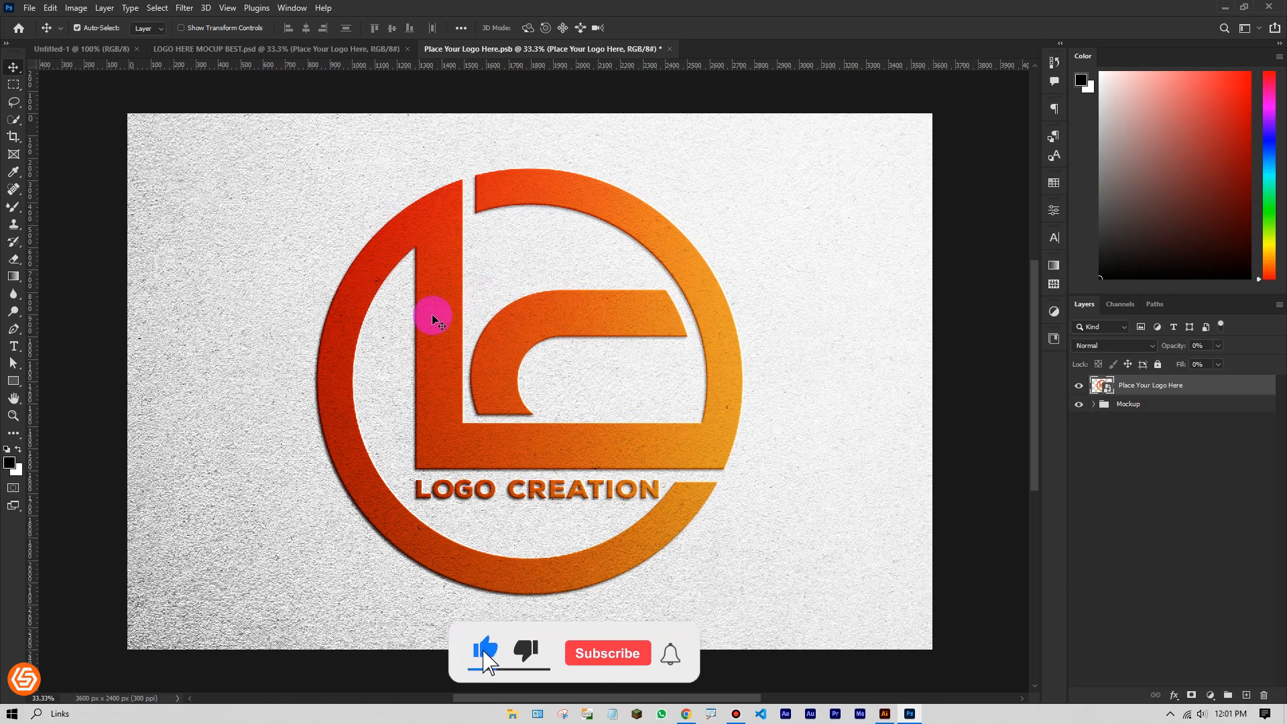